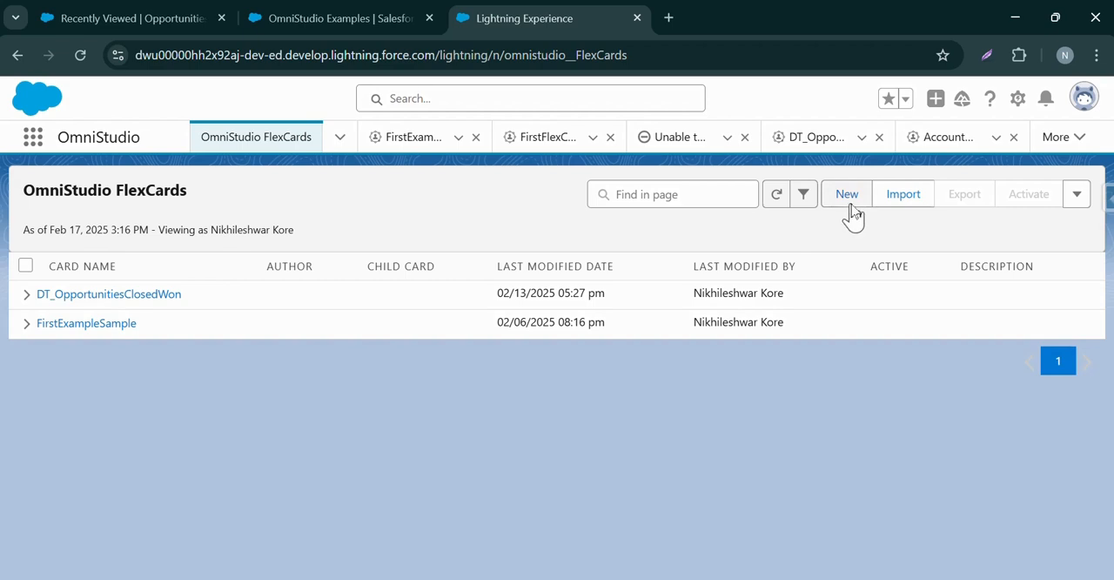
# Start a new FlexCard with name and title DT_DisplayAccounts, the Lightning theme and the description "Displaying Account details".
pyautogui.click(846, 194)
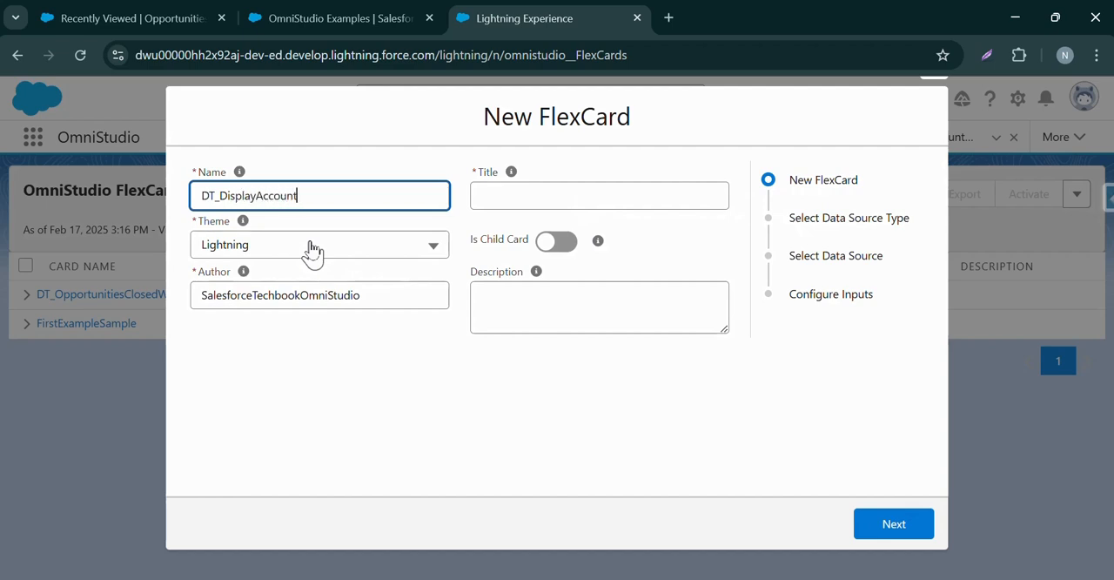
pyautogui.write('DT_DisplayAccounts')
pyautogui.click(540, 195)
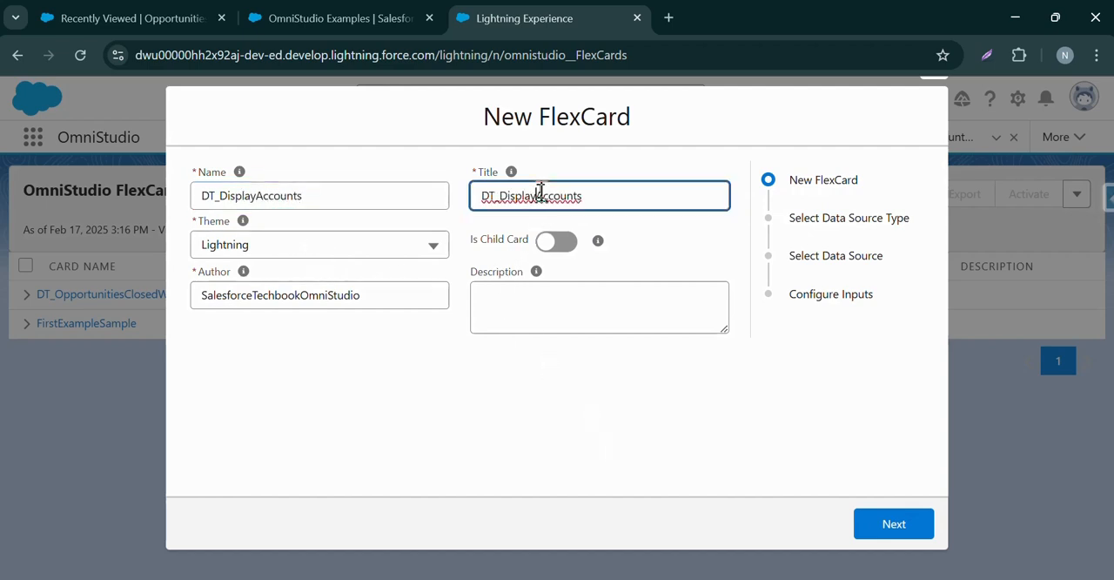
pyautogui.click(485, 296)
pyautogui.click(223, 249)
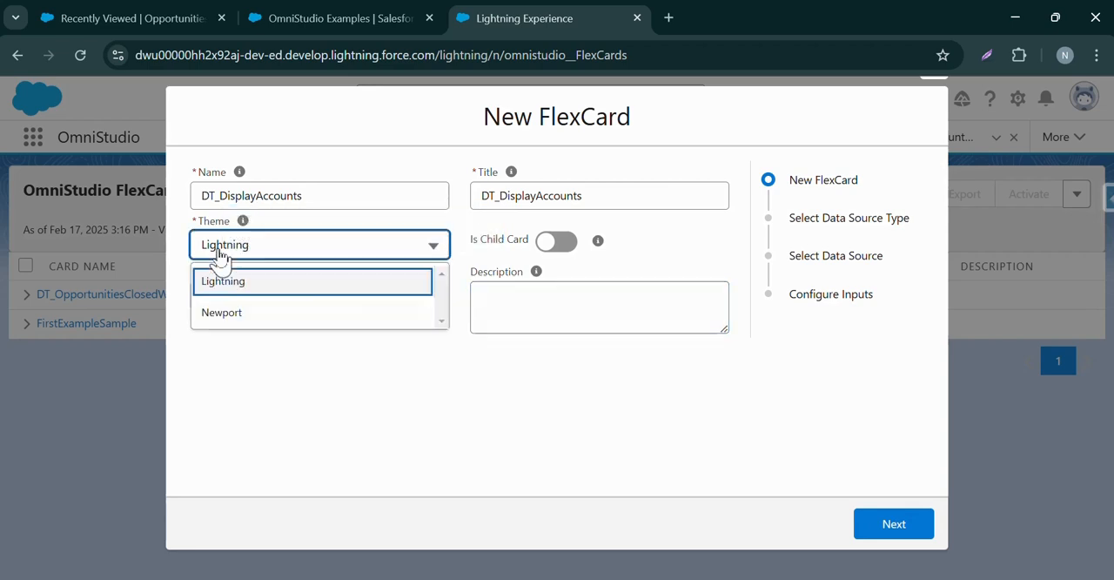
pyautogui.click(225, 286)
pyautogui.click(564, 294)
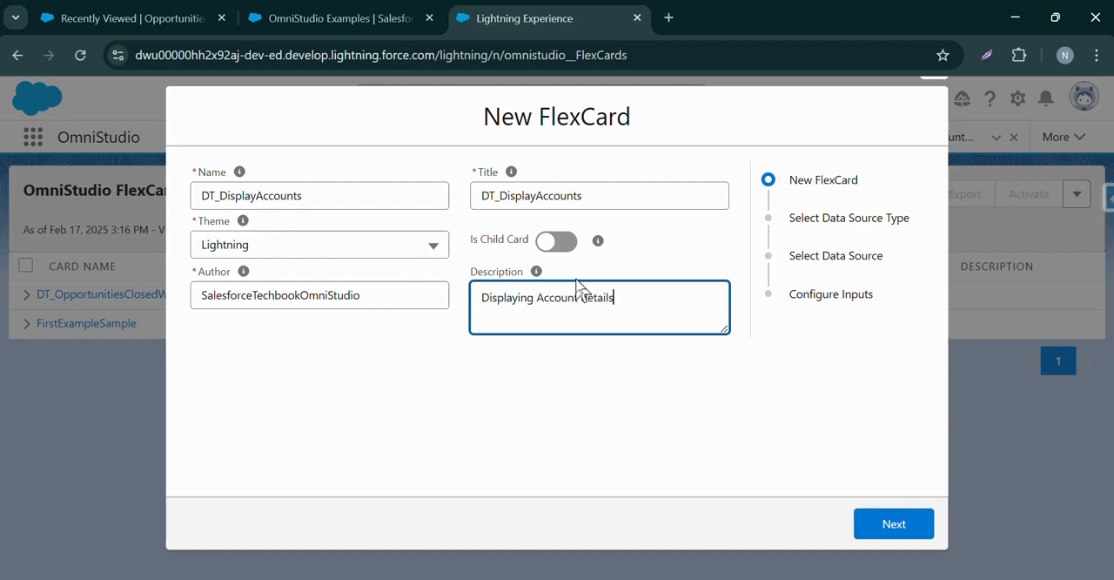
pyautogui.click(924, 525)
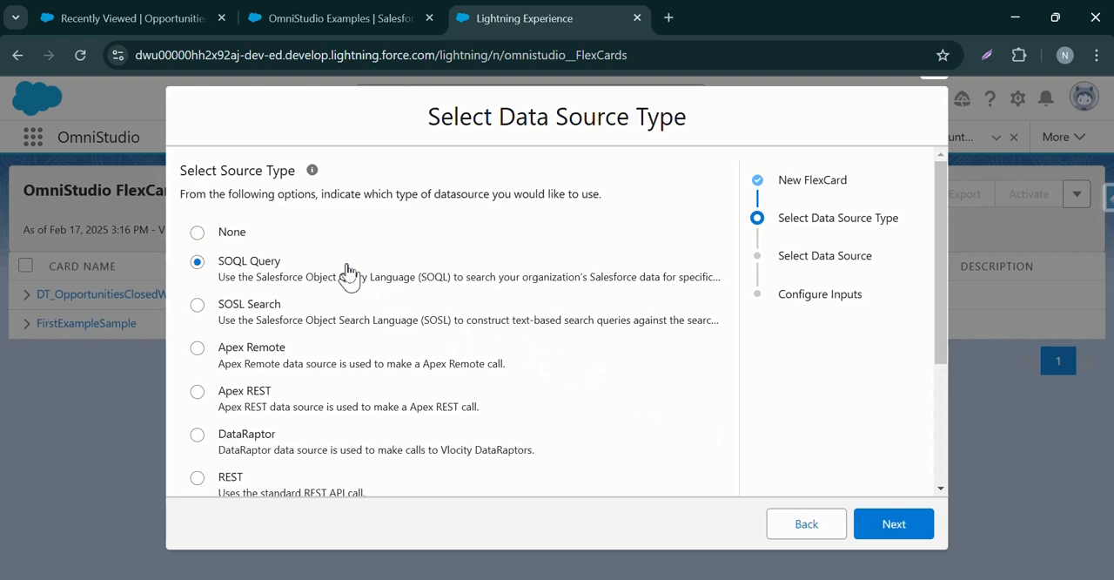
# Use a SOQL Query data source with "select id, name,Industry, Phone,Website, AnnualRevenue, AccountNumber, Type from account".
pyautogui.click(896, 526)
pyautogui.click(329, 206)
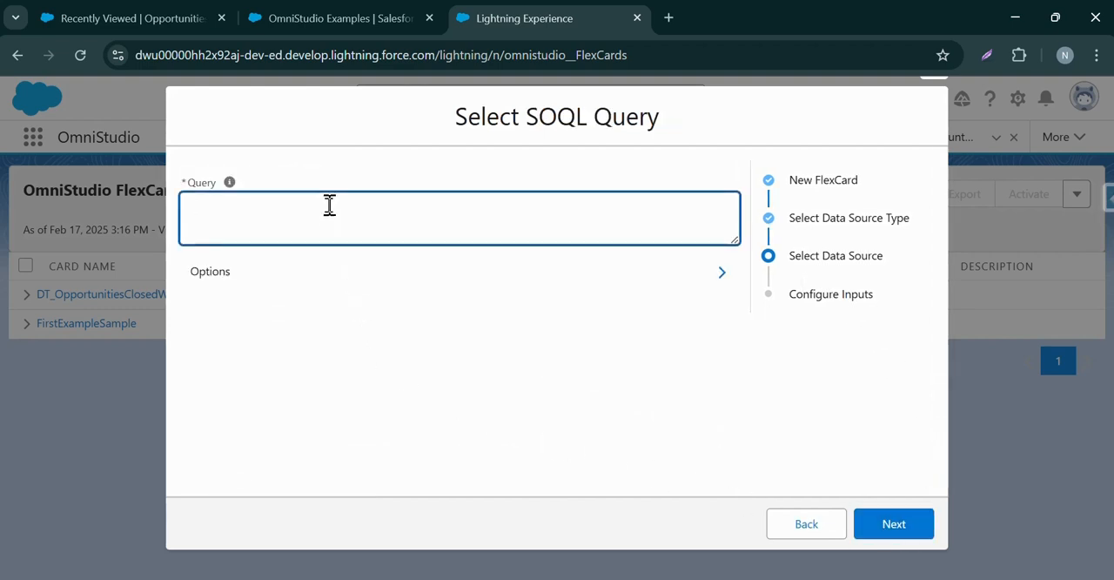
pyautogui.write('select id, name,Industry, Phone,Website, AnnualRevenue, AccountNumber, Type from account')
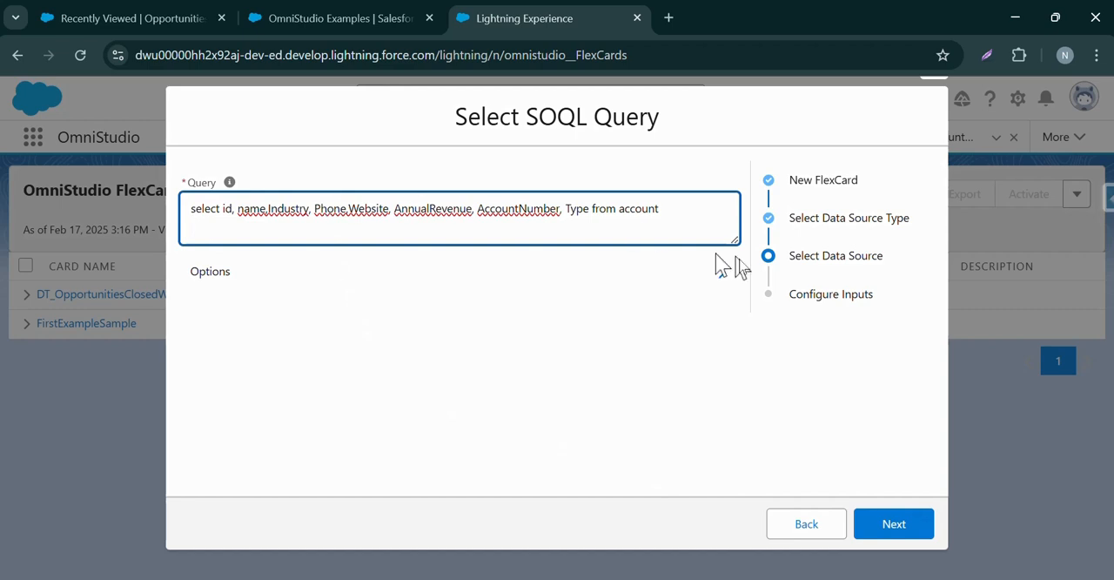
pyautogui.click(883, 538)
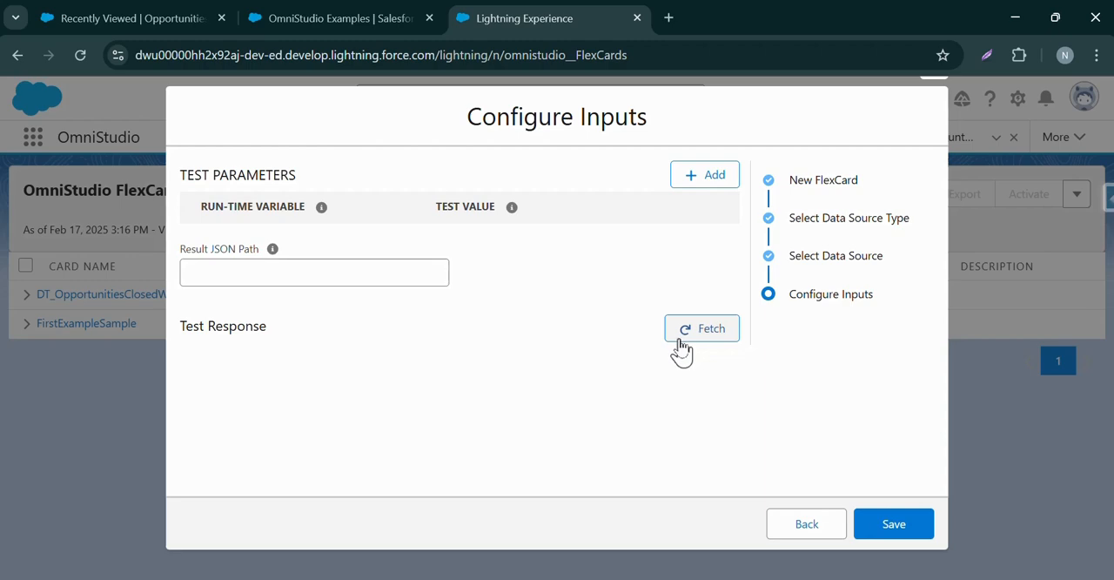
# Fetch the query's test response and examine the returned account records and their columns in the table.
pyautogui.click(681, 348)
pyautogui.scroll(-6, 444, 348)
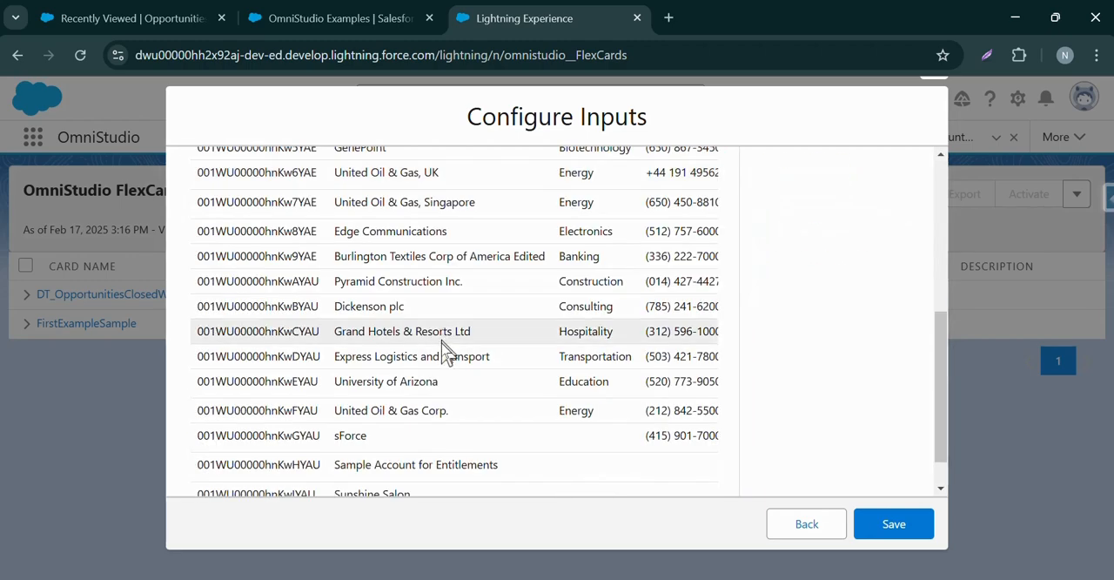
pyautogui.scroll(6, 439, 352)
pyautogui.scroll(-6, 437, 357)
pyautogui.hscroll(5, 437, 358)
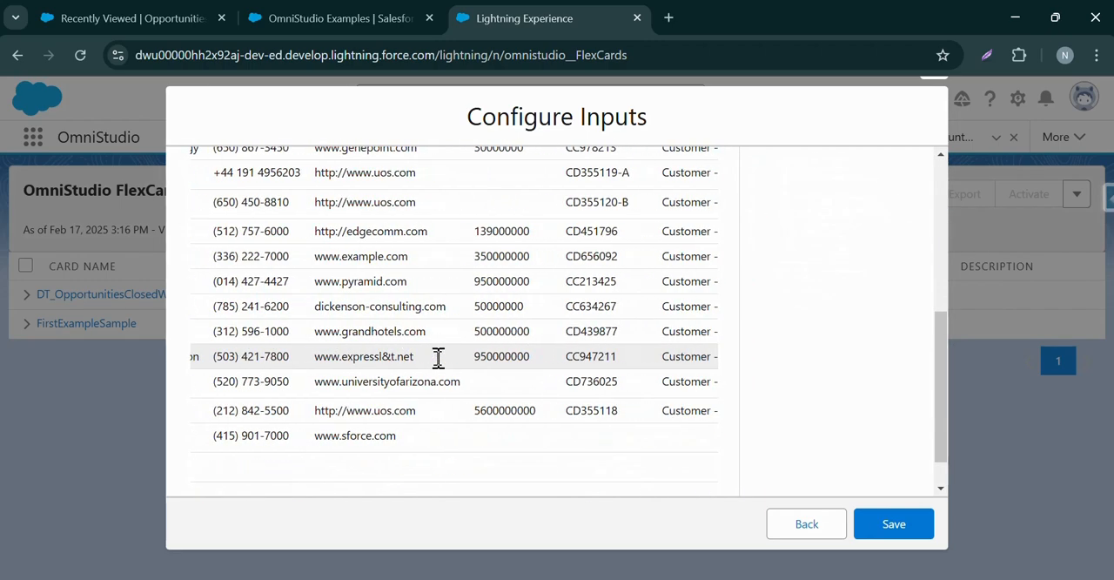
pyautogui.hscroll(2, 438, 358)
pyautogui.hscroll(-8, 448, 370)
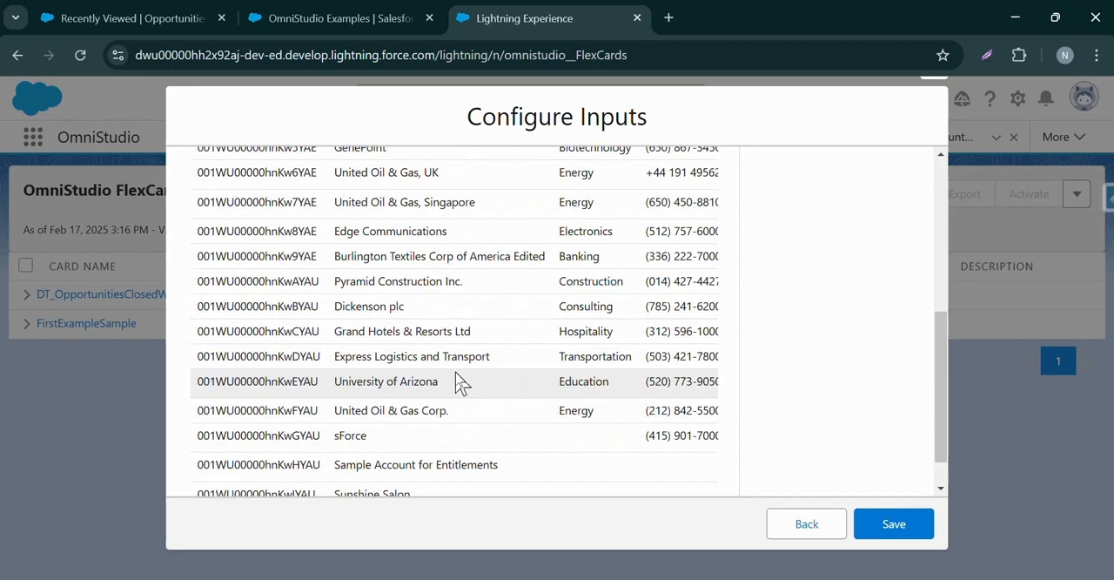
pyautogui.scroll(5, 464, 380)
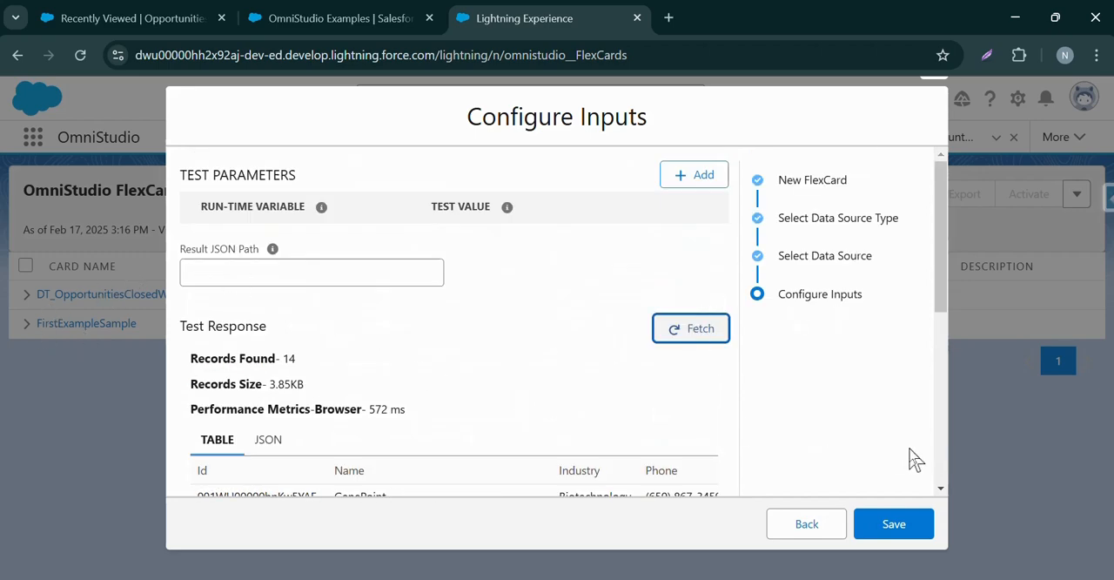
# Review the test response as JSON and save the new FlexCard.
pyautogui.click(261, 440)
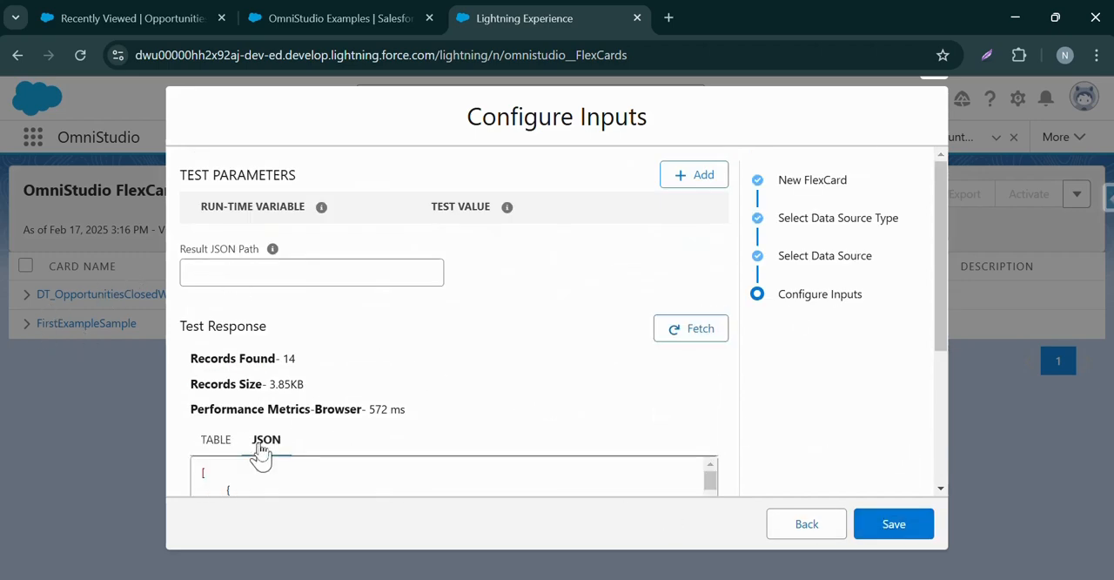
pyautogui.scroll(-3, 322, 389)
pyautogui.scroll(-4, 614, 407)
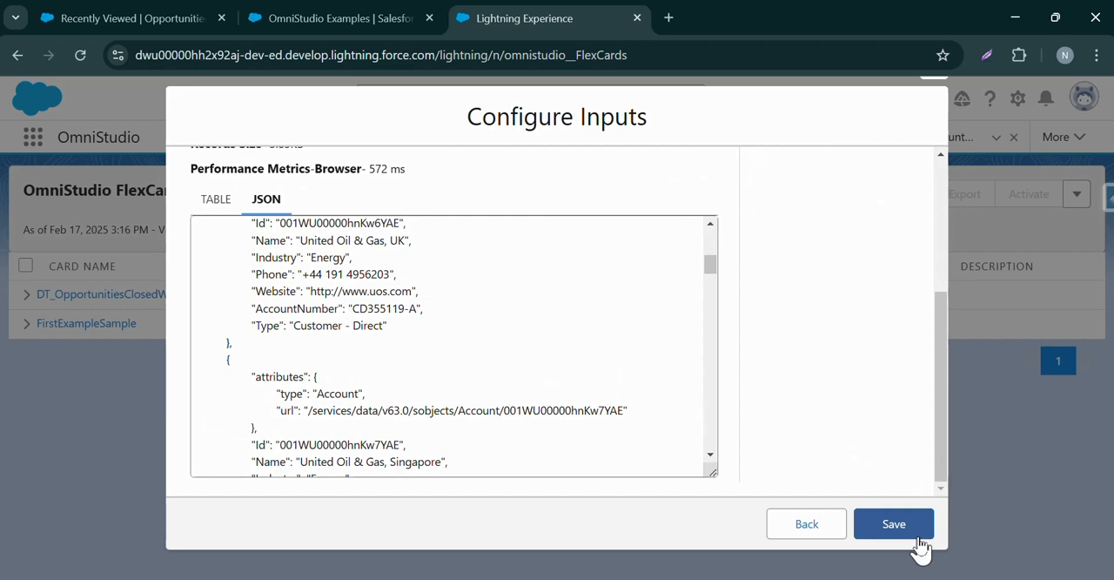
pyautogui.scroll(5, 253, 304)
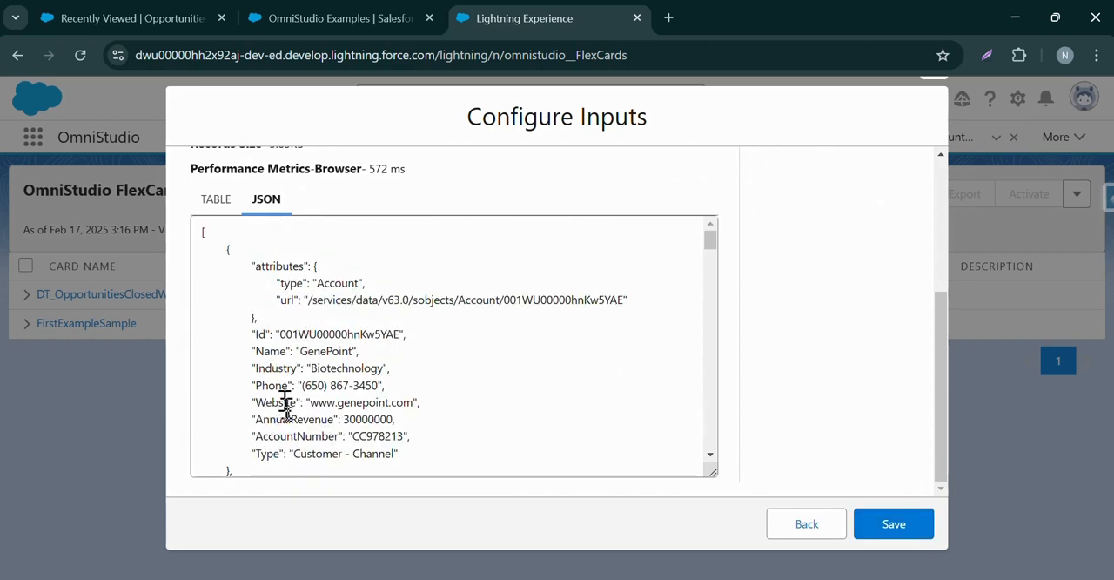
pyautogui.click(894, 525)
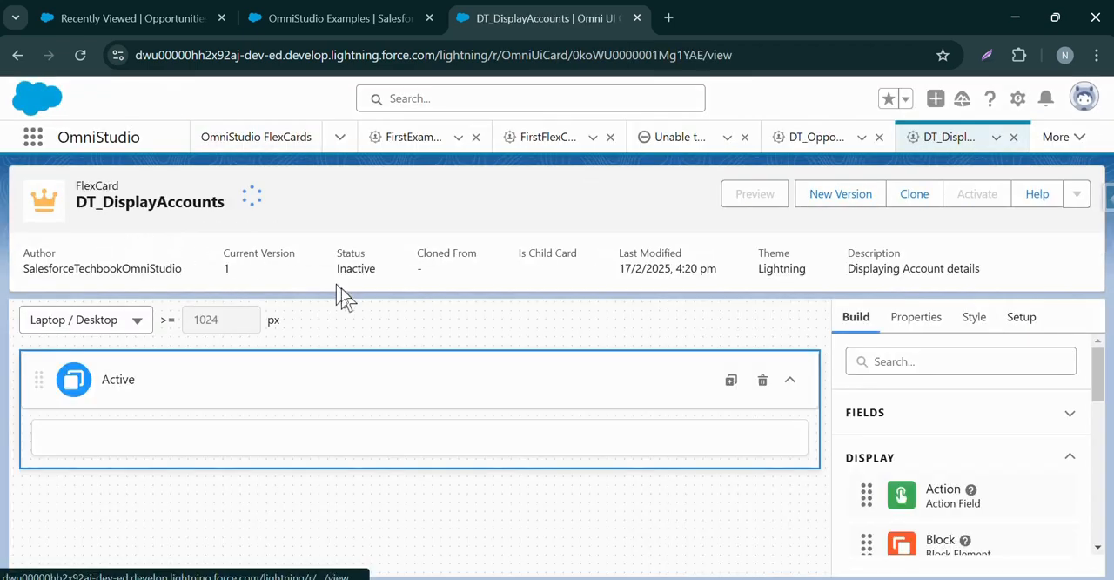
# Add a Block element to the card's Active state.
pyautogui.moveTo(1098, 387); pyautogui.dragTo(1093, 472)
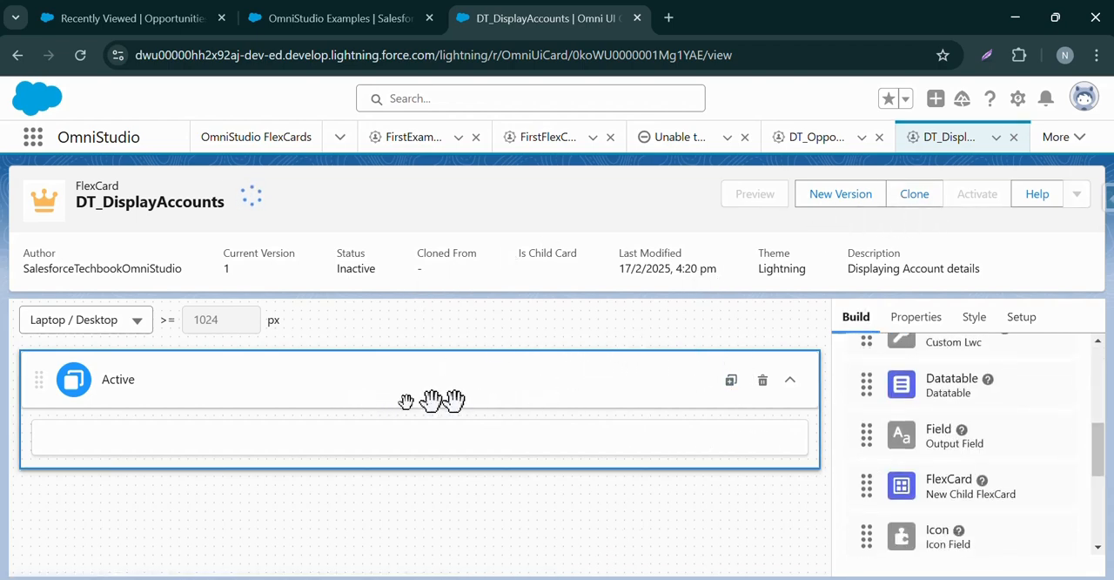
pyautogui.scroll(4, 922, 409)
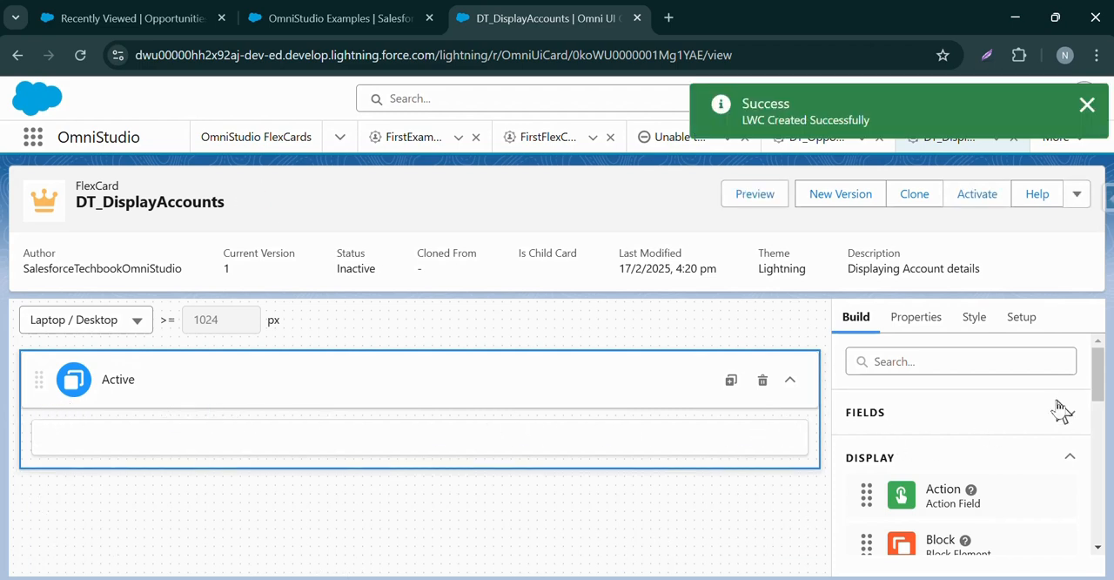
pyautogui.moveTo(1095, 353); pyautogui.dragTo(1097, 371)
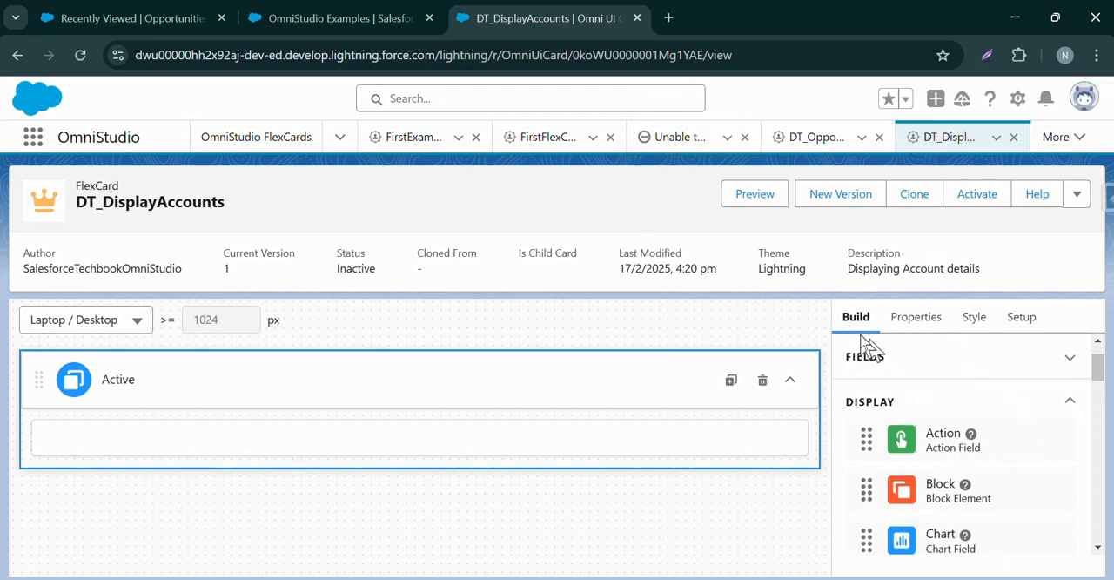
pyautogui.moveTo(960, 515); pyautogui.dragTo(75, 423)
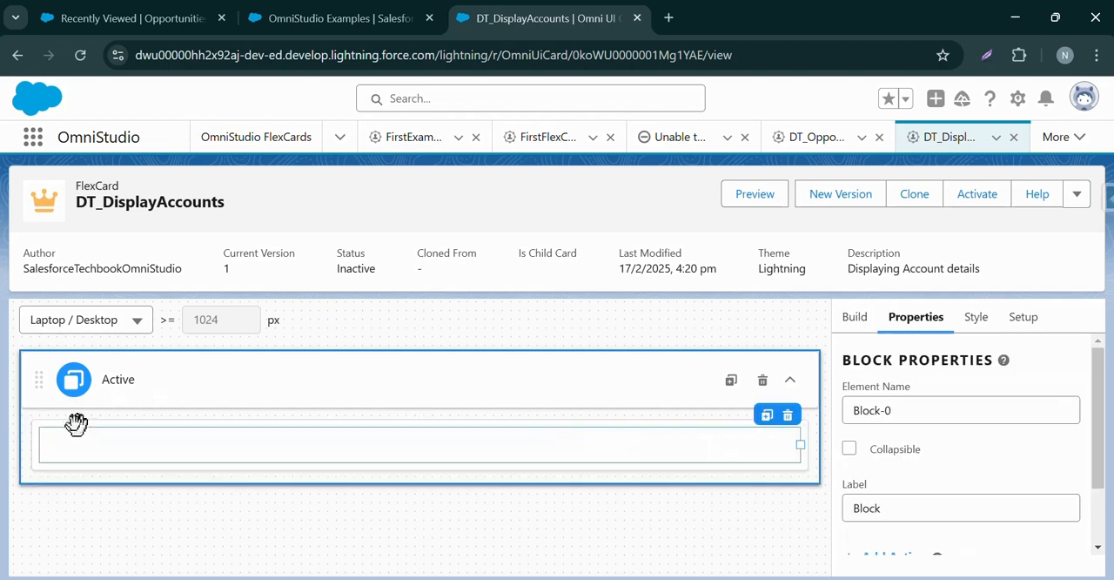
# Place a Text element inside the block in the Active state.
pyautogui.click(854, 317)
pyautogui.scroll(-3, 901, 469)
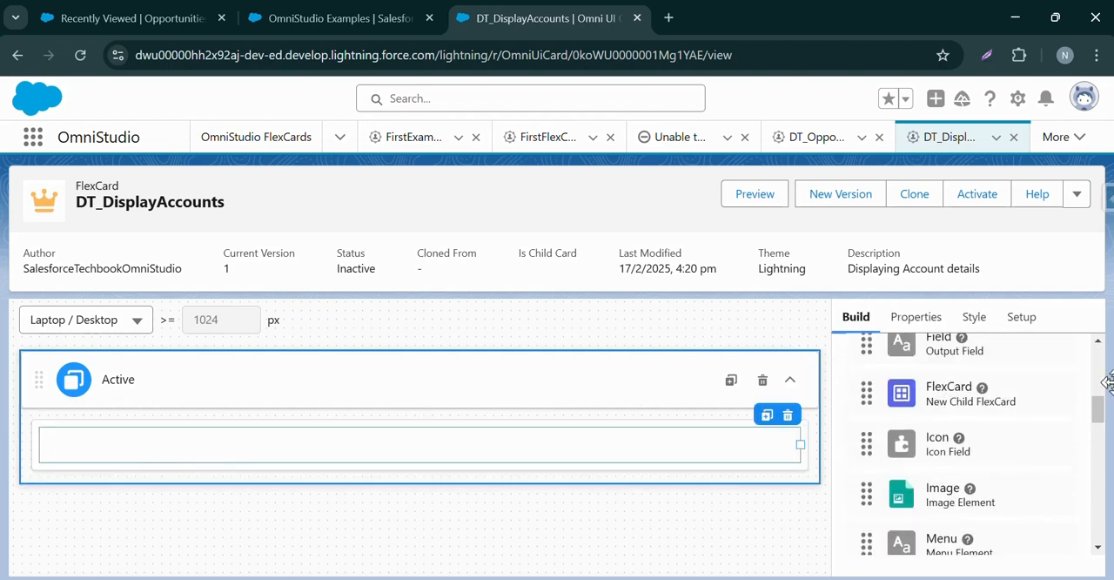
pyautogui.moveTo(1099, 409); pyautogui.dragTo(1099, 428)
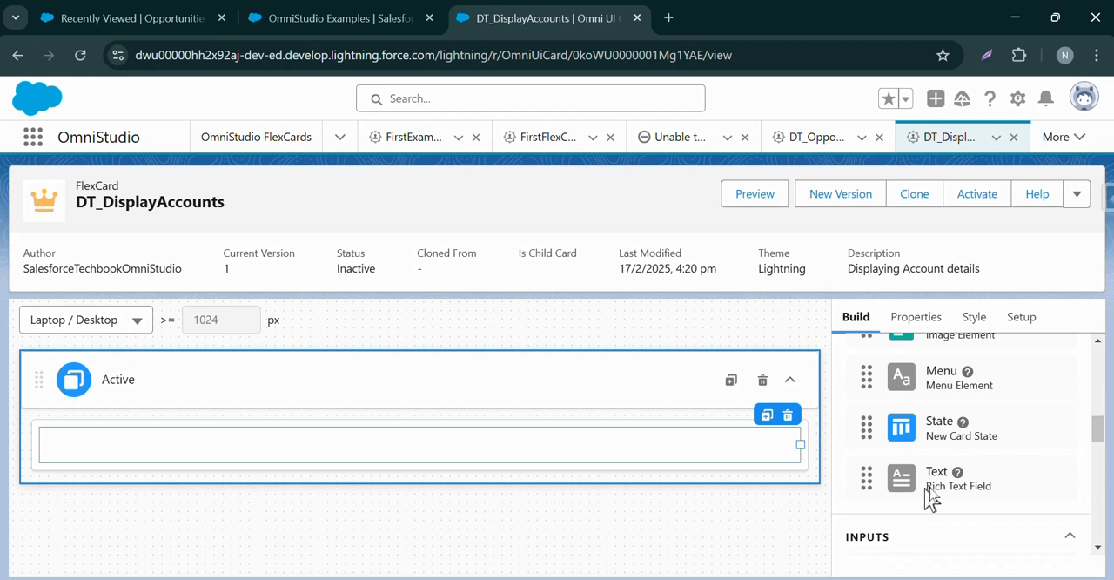
pyautogui.moveTo(925, 484); pyautogui.dragTo(296, 454)
pyautogui.moveTo(900, 478)
pyautogui.mouseDown()
pyautogui.moveTo(621, 472)
pyautogui.moveTo(490, 444)
pyautogui.moveTo(447, 447)
pyautogui.mouseUp()
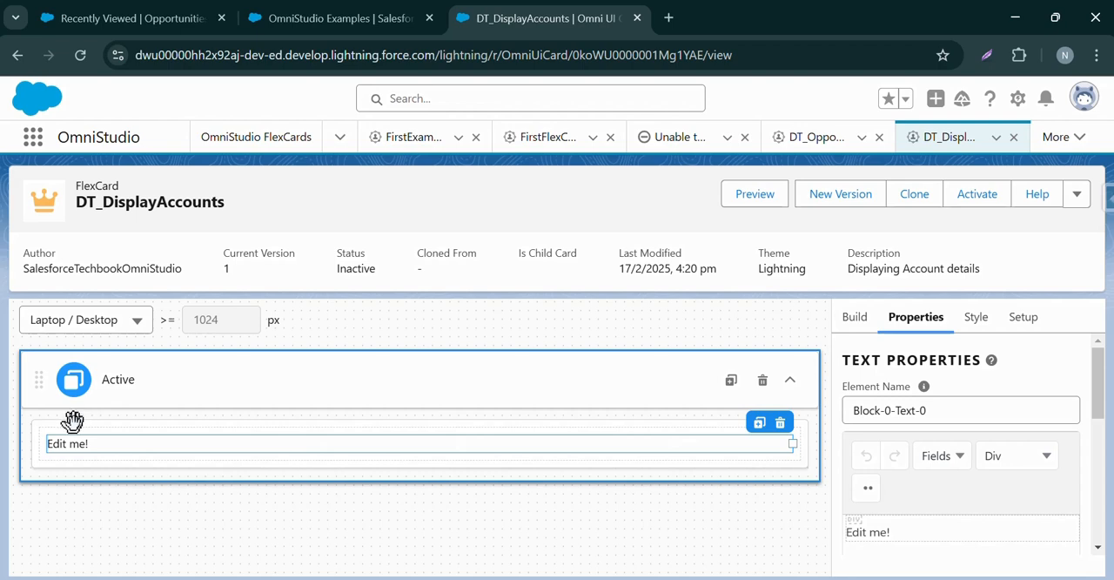
# Replace the text element's placeholder with the label "Industry" and insert the Industry field on a new line beneath it.
pyautogui.moveTo(900, 525); pyautogui.dragTo(831, 530)
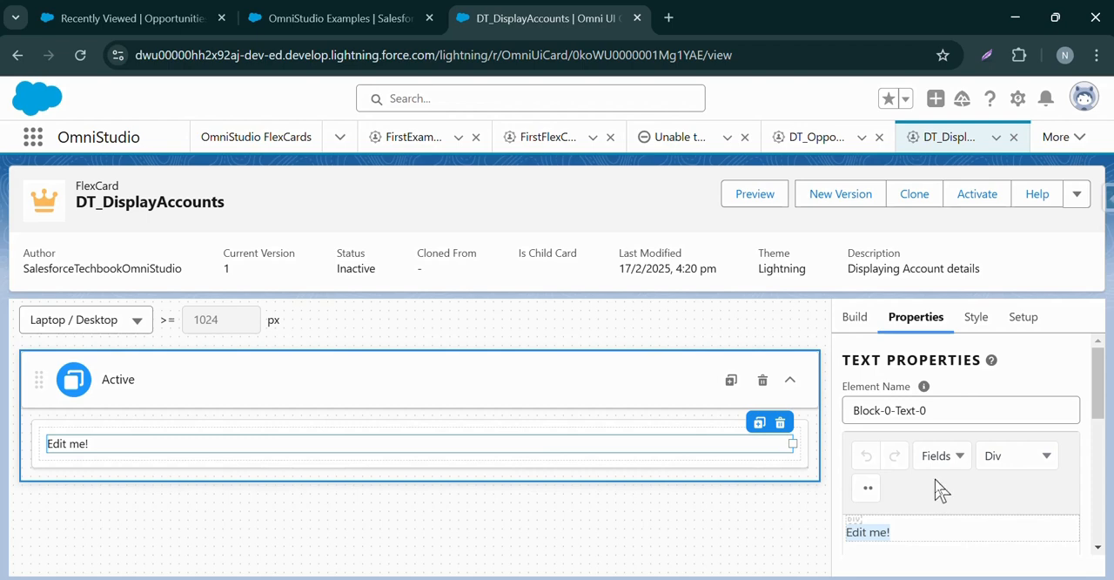
pyautogui.press('BackSpace')
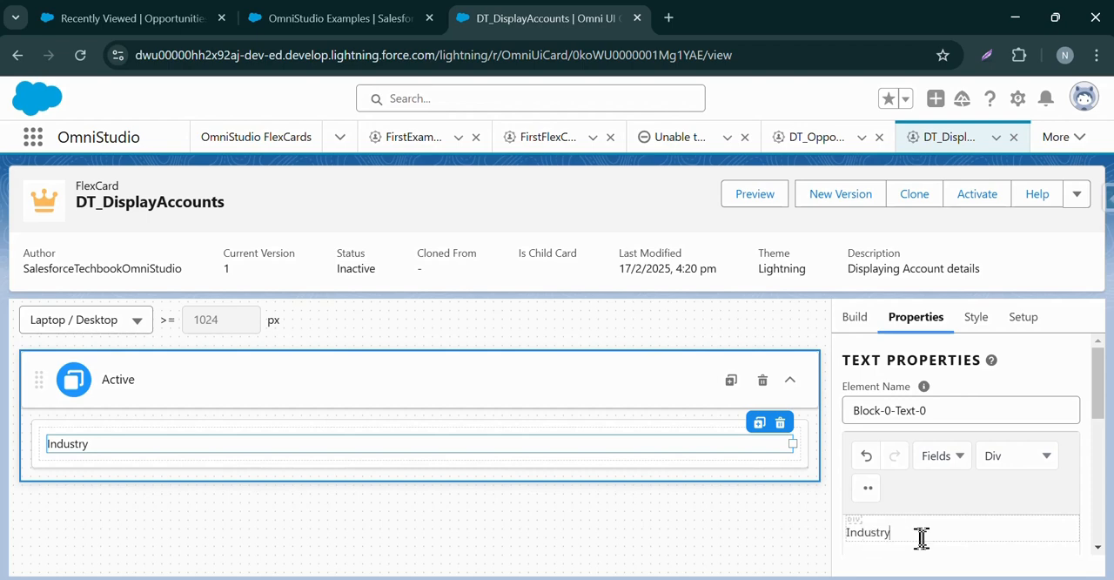
pyautogui.press('Return')
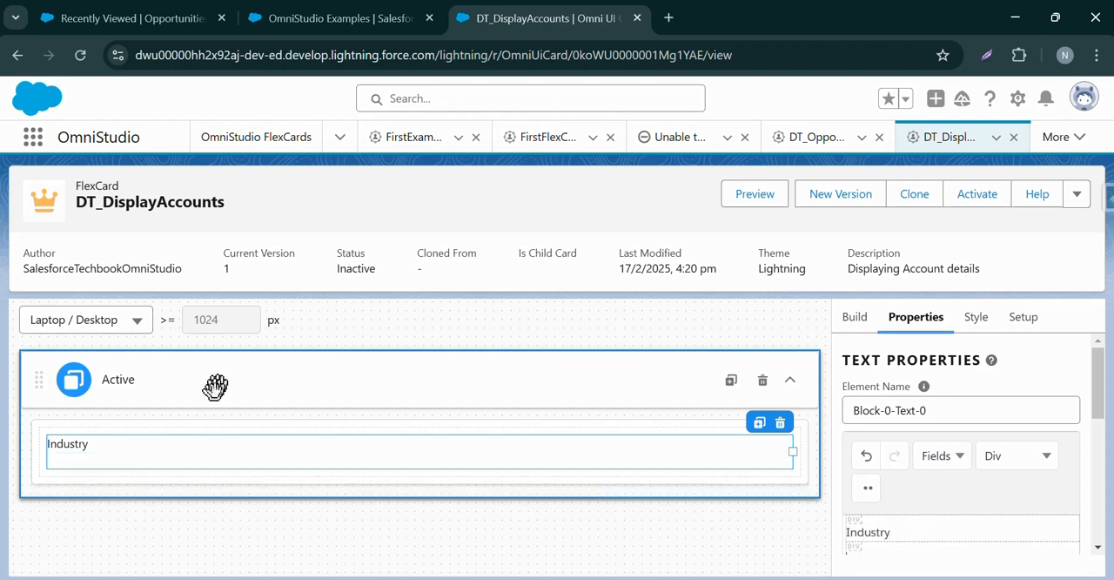
pyautogui.moveTo(1105, 402); pyautogui.dragTo(1095, 436)
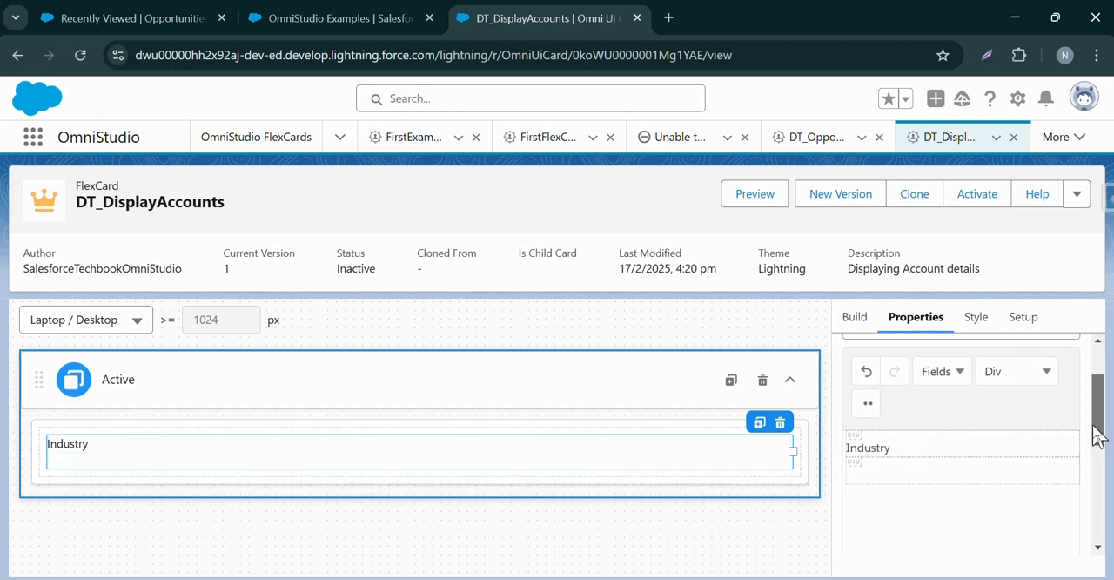
pyautogui.click(956, 374)
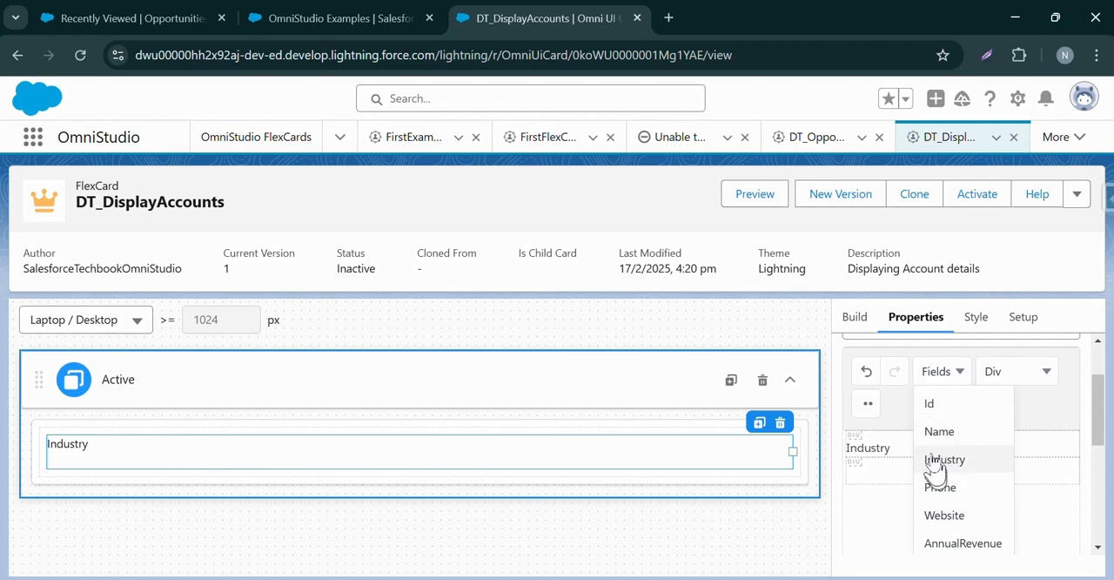
pyautogui.click(940, 373)
pyautogui.click(943, 376)
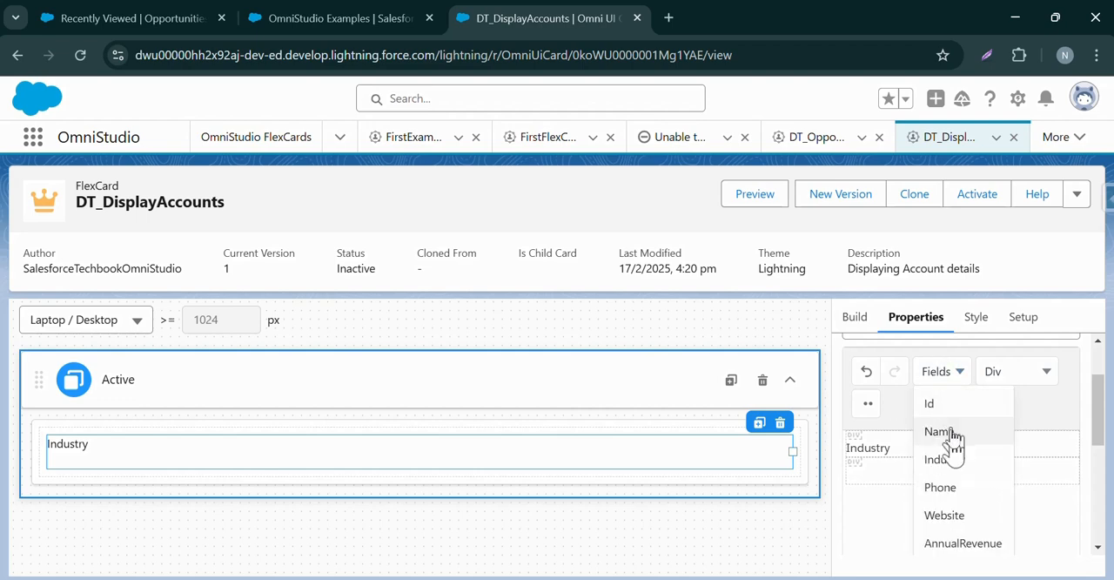
pyautogui.click(951, 471)
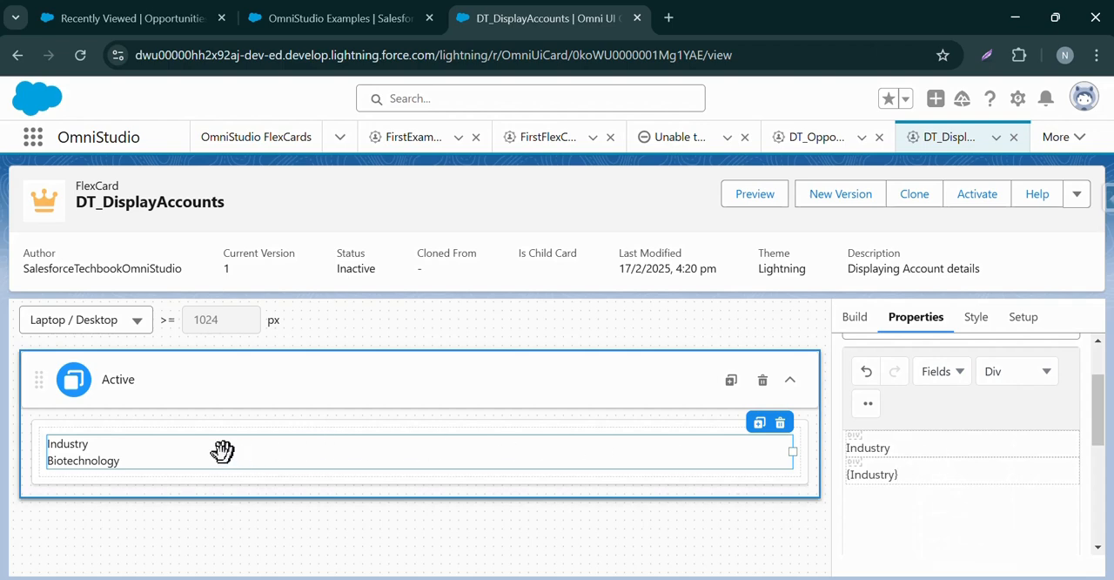
# Narrow the Industry text element to a default width of 6 out of 12 columns.
pyautogui.moveTo(786, 449); pyautogui.dragTo(377, 433)
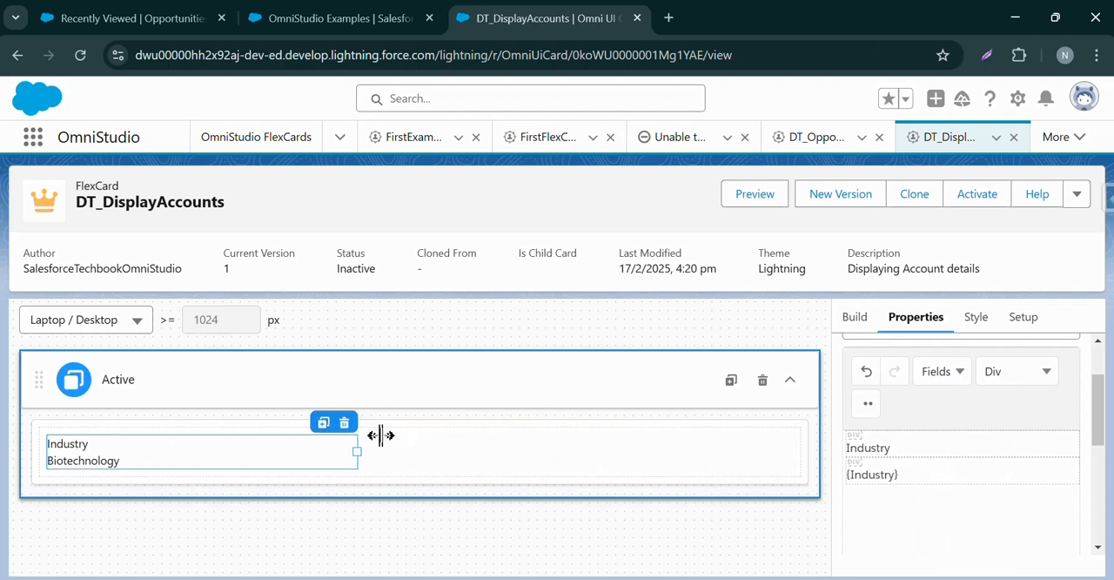
pyautogui.click(913, 335)
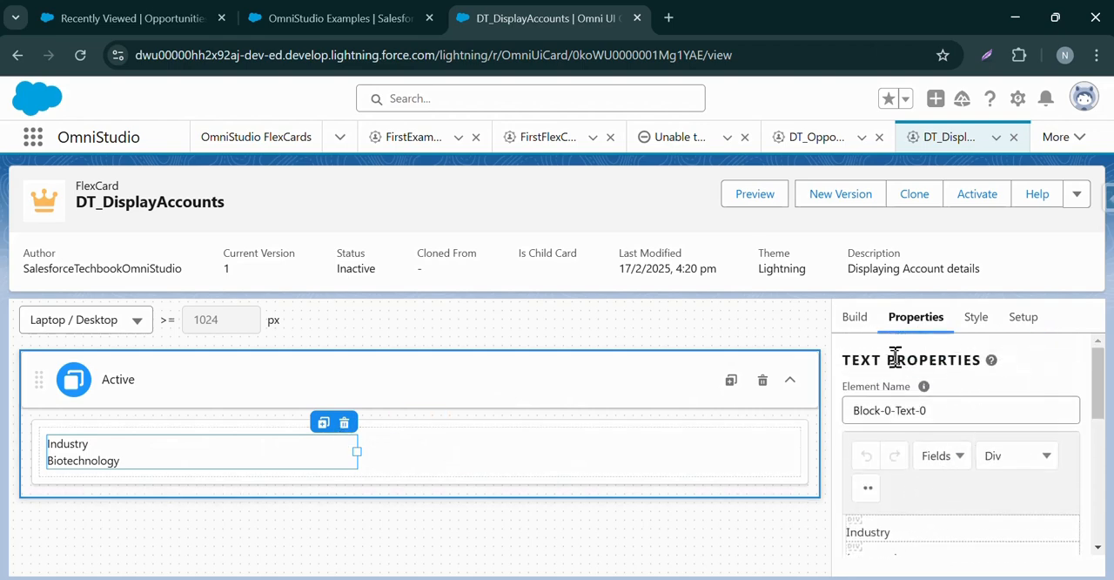
pyautogui.click(973, 315)
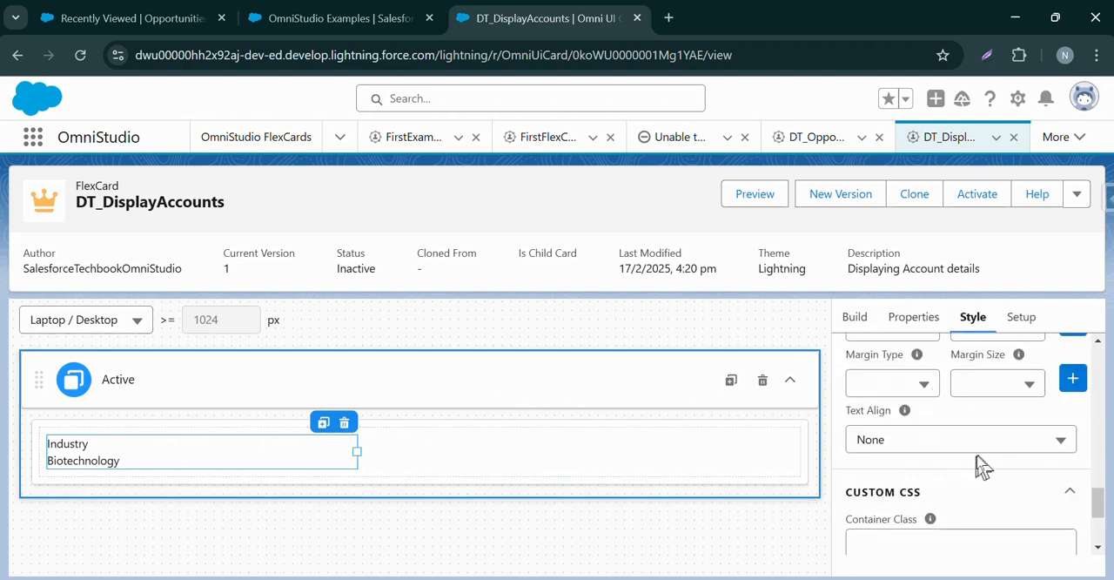
pyautogui.scroll(10, 983, 467)
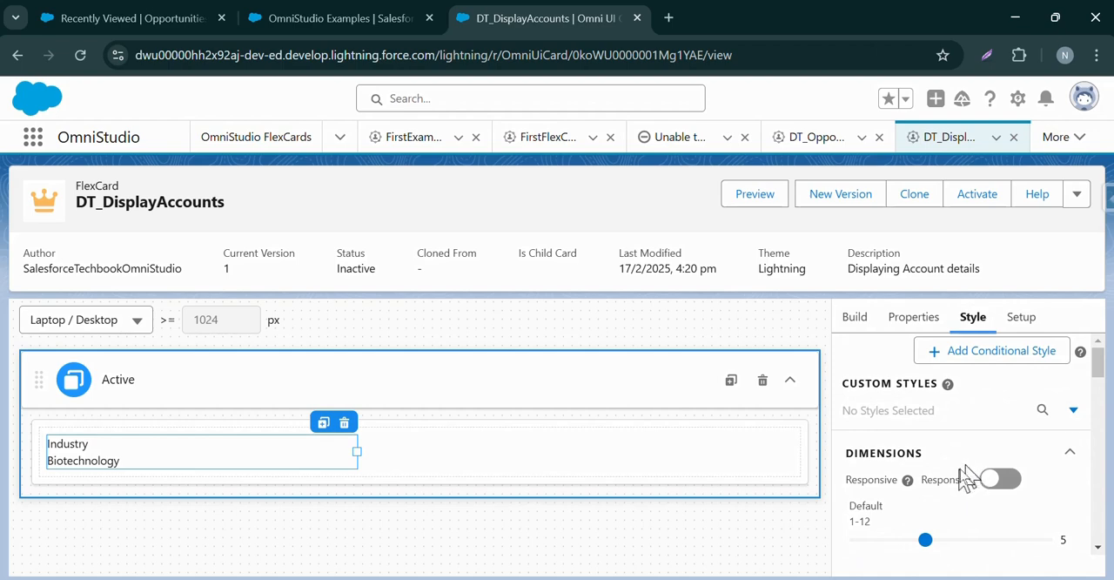
pyautogui.moveTo(925, 543)
pyautogui.mouseDown()
pyautogui.moveTo(960, 538)
pyautogui.moveTo(940, 547)
pyautogui.mouseUp()
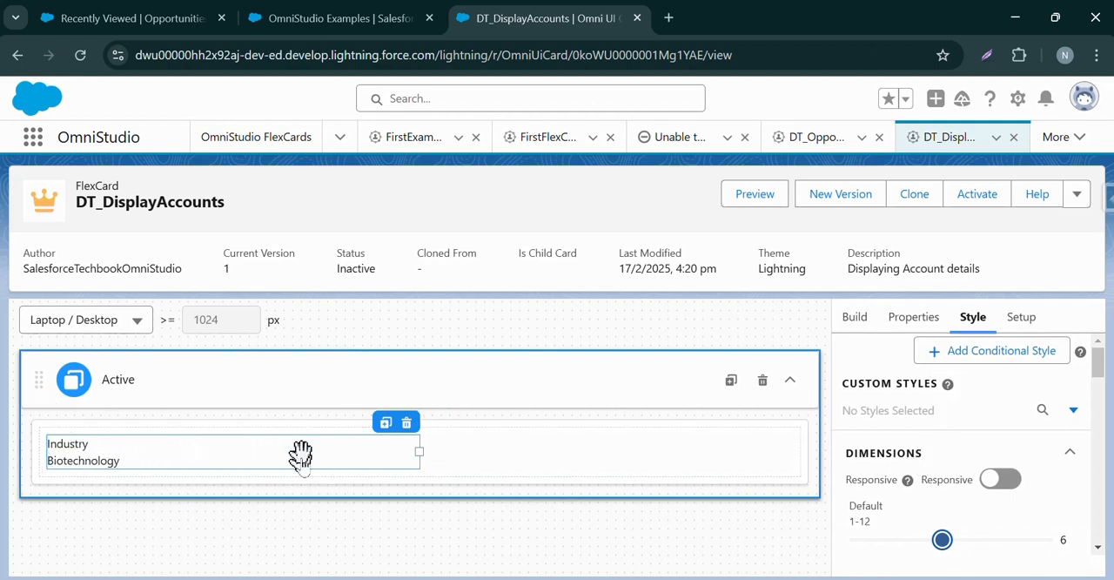
# Set the Industry text element's text alignment to Center in its styling.
pyautogui.scroll(-6, 975, 460)
pyautogui.scroll(-4, 987, 461)
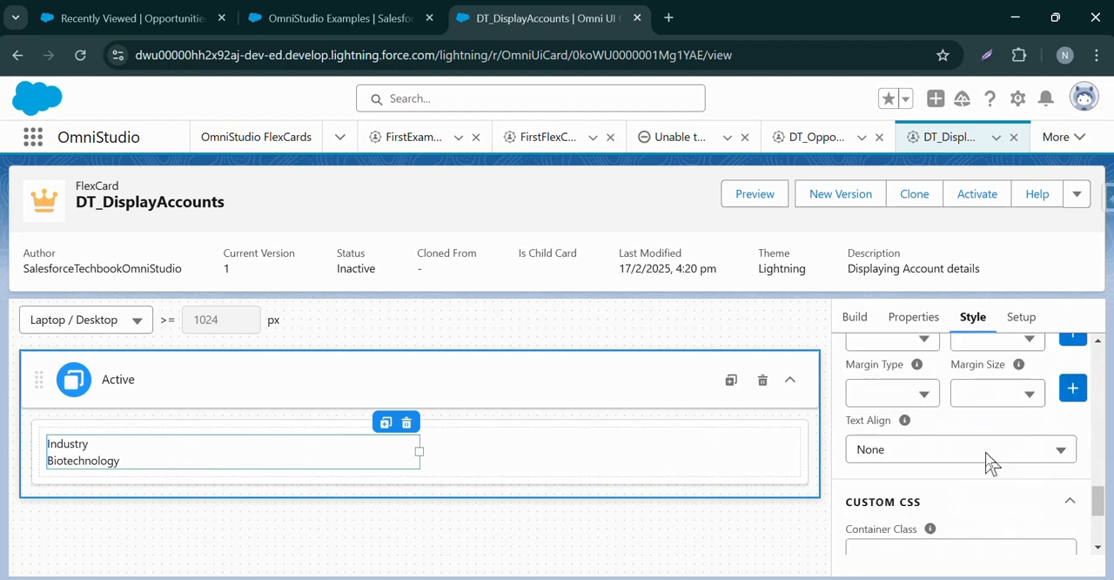
pyautogui.moveTo(909, 427)
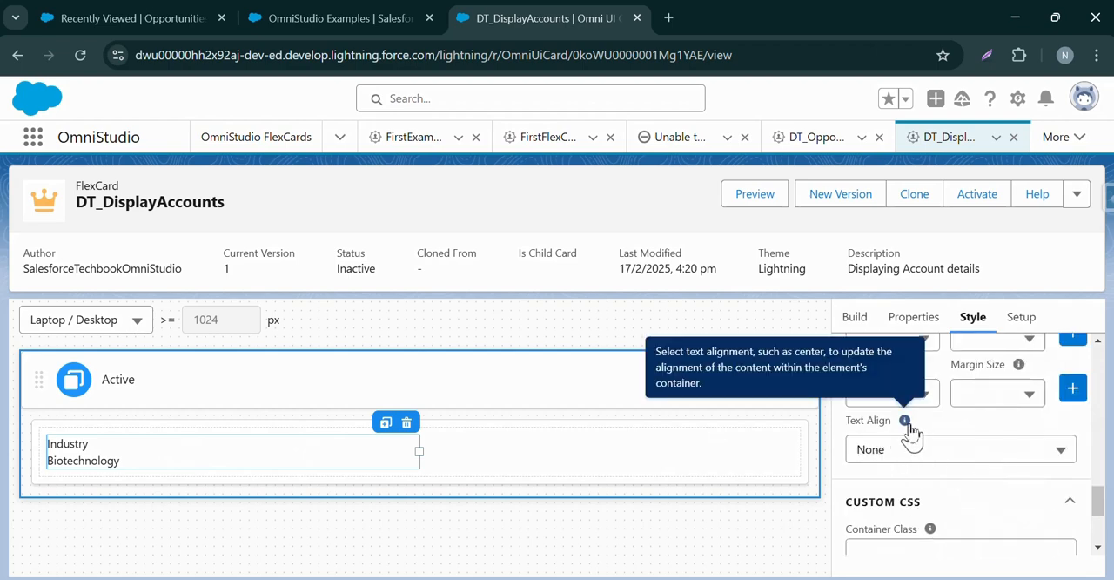
pyautogui.click(904, 449)
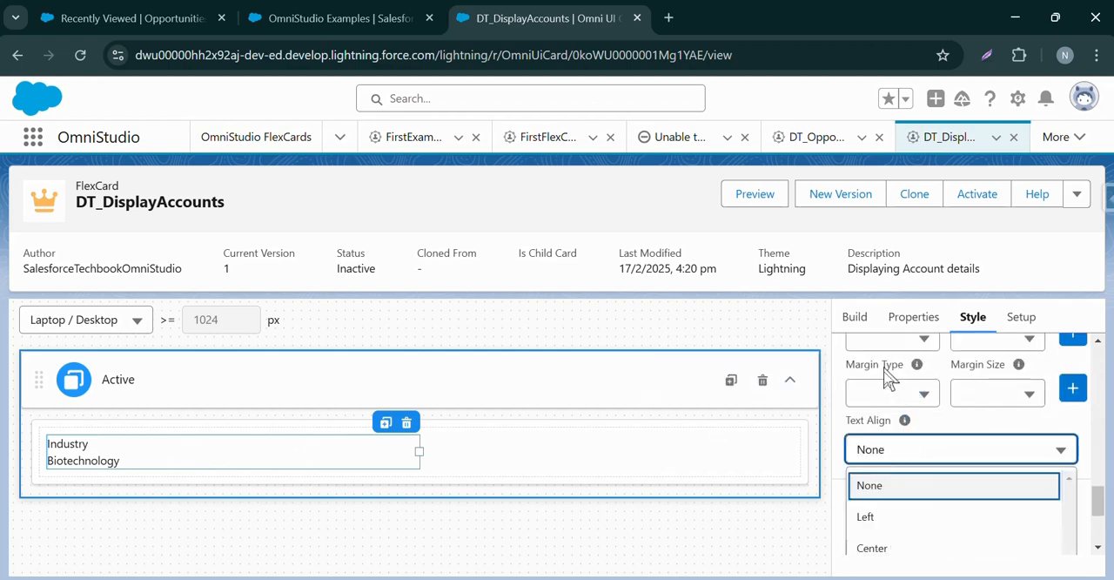
pyautogui.click(877, 540)
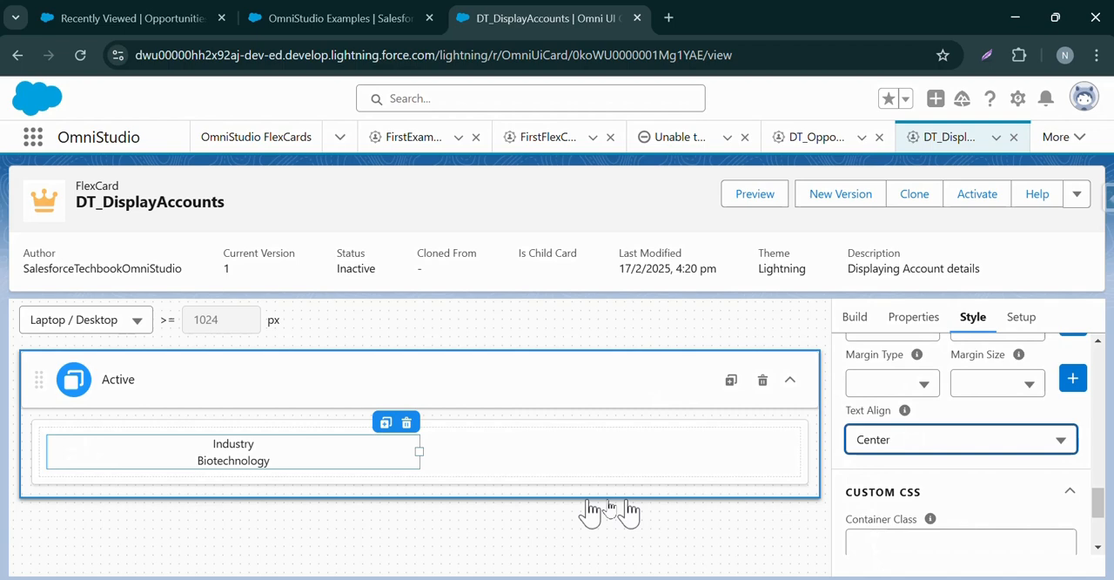
# Make the {Industry} field value bold in the text element, leaving its label in regular weight.
pyautogui.click(226, 444)
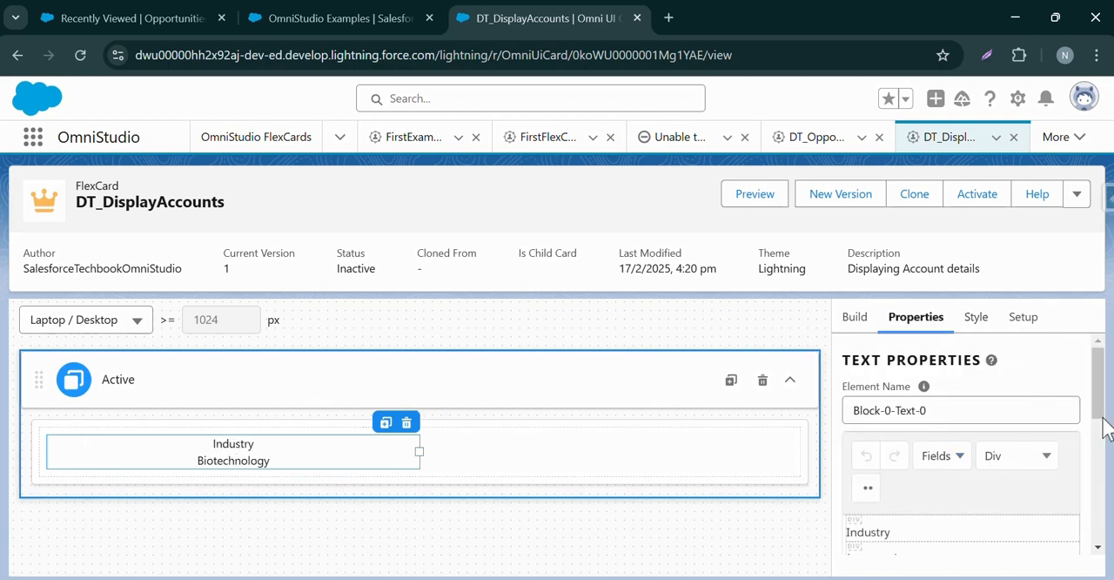
pyautogui.scroll(-1, 1099, 374)
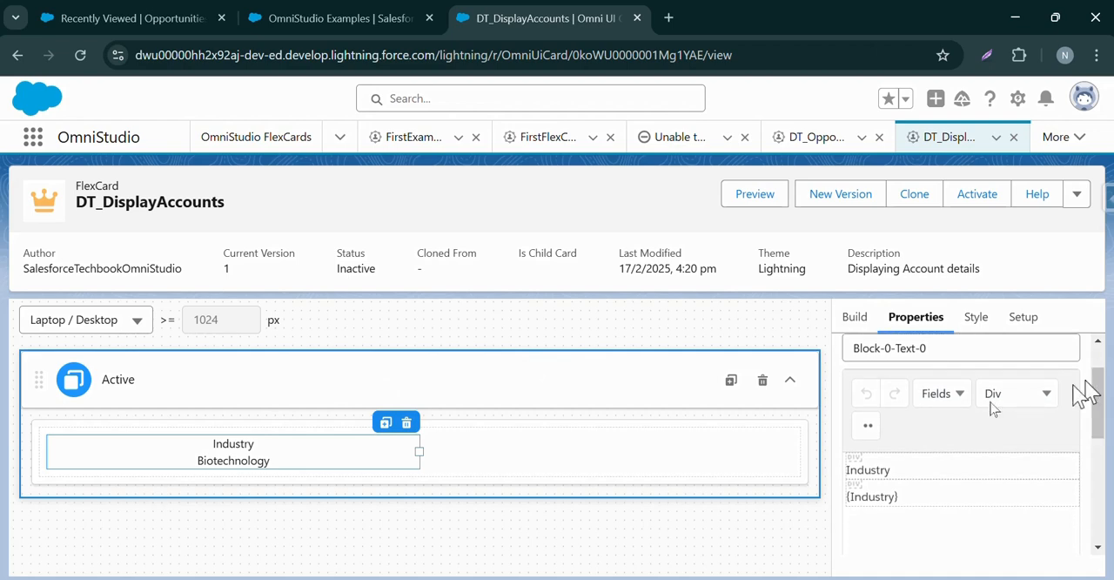
pyautogui.click(867, 426)
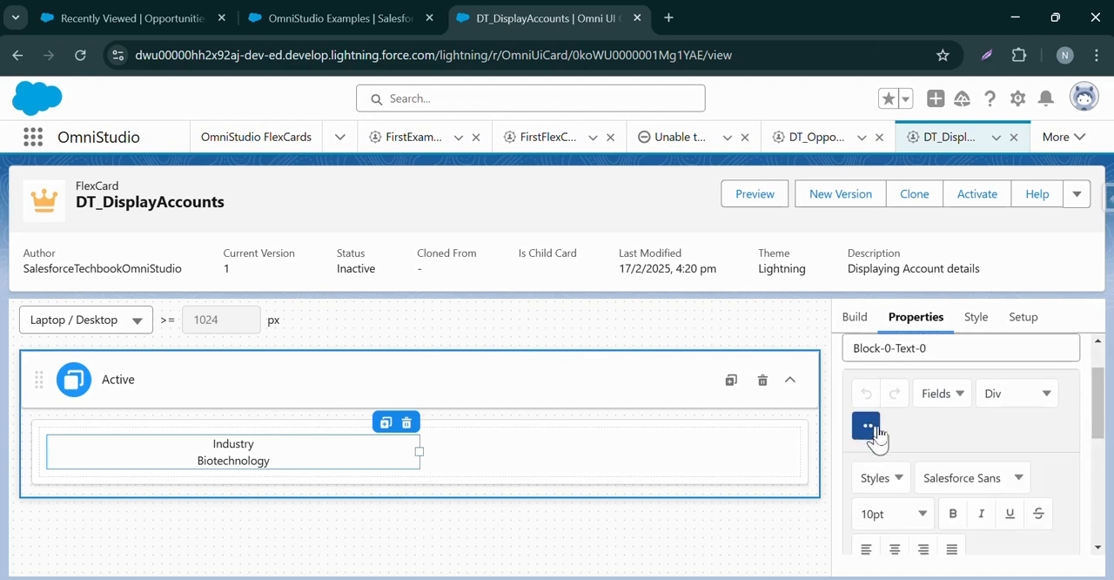
pyautogui.moveTo(1096, 385); pyautogui.dragTo(1072, 470)
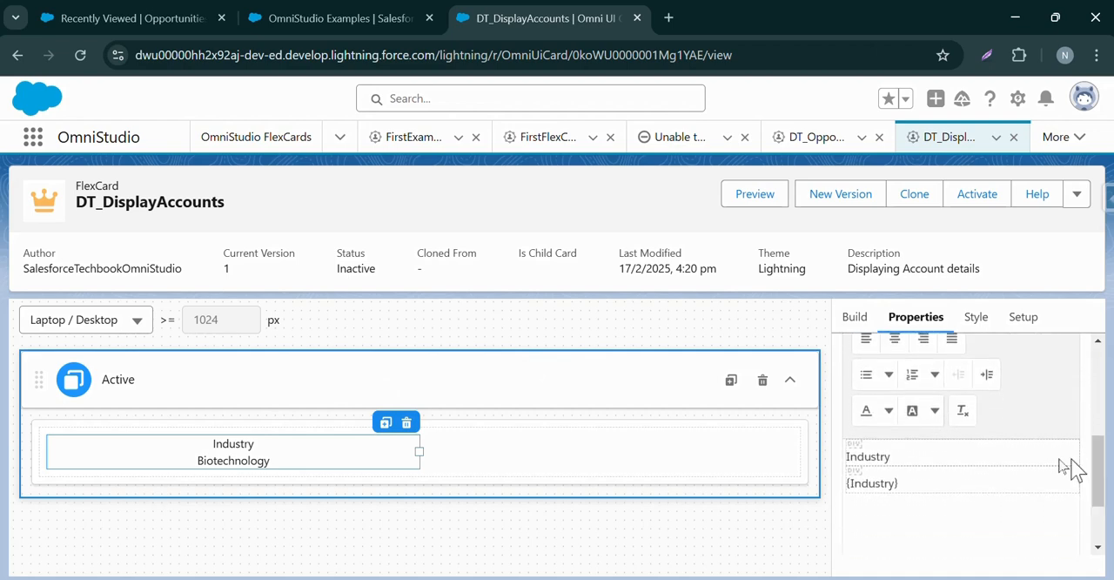
pyautogui.doubleClick(884, 458)
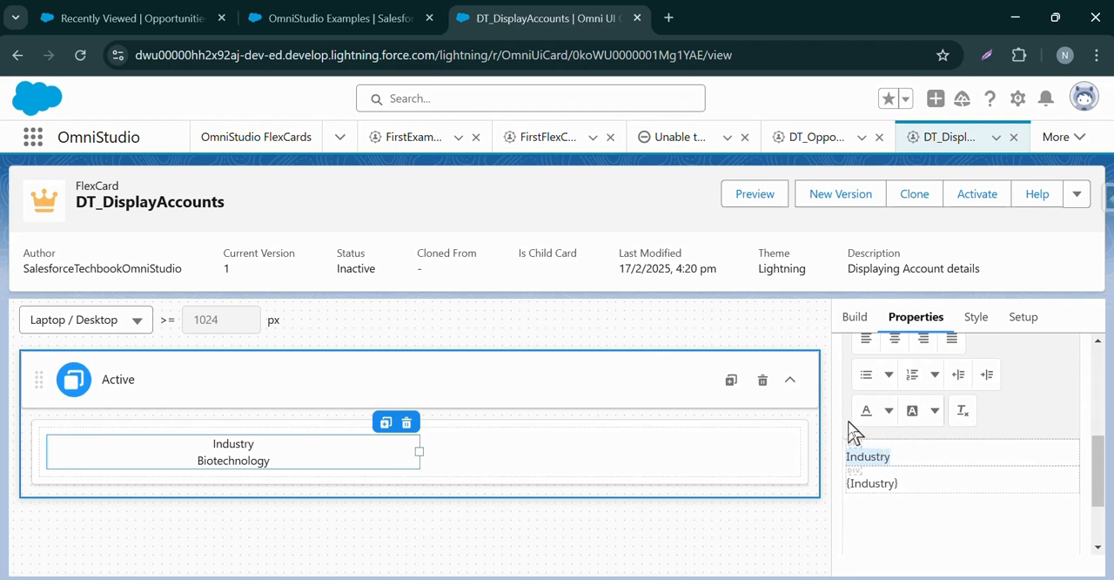
pyautogui.tripleClick(897, 484)
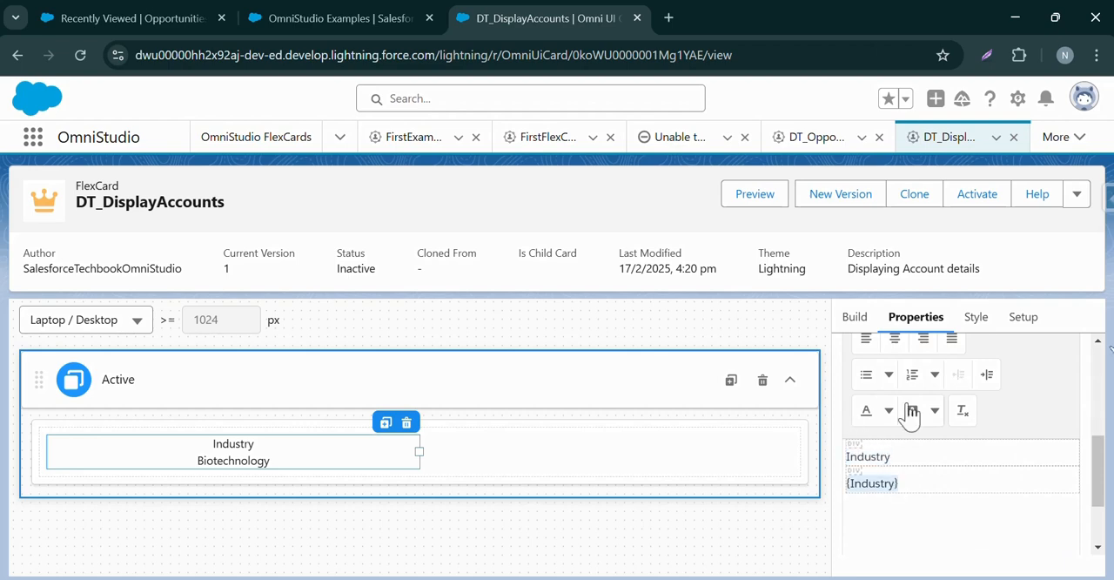
pyautogui.moveTo(1096, 450); pyautogui.dragTo(1097, 425)
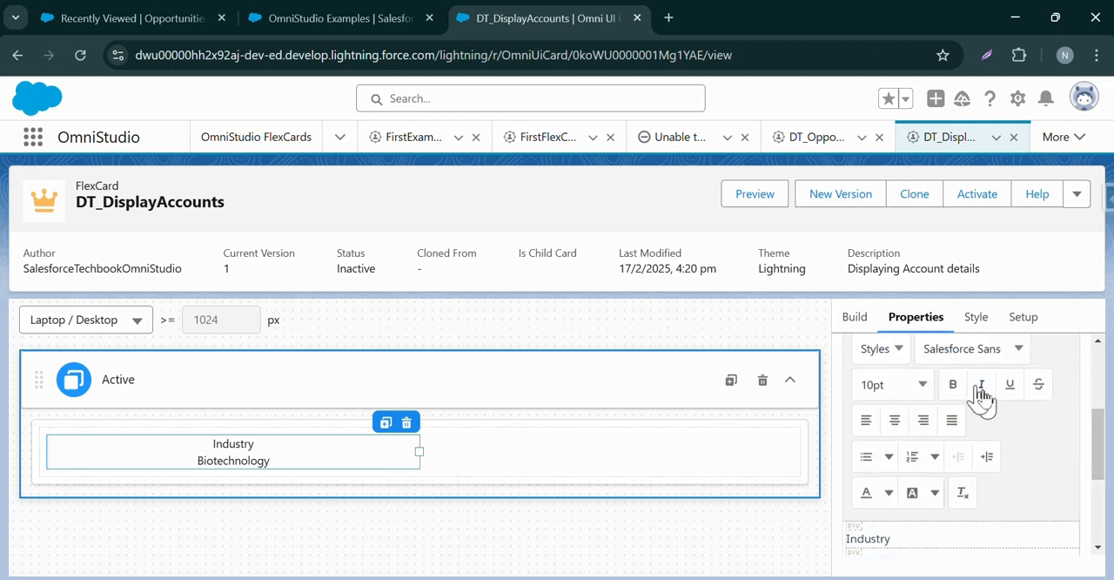
pyautogui.click(952, 385)
pyautogui.click(888, 394)
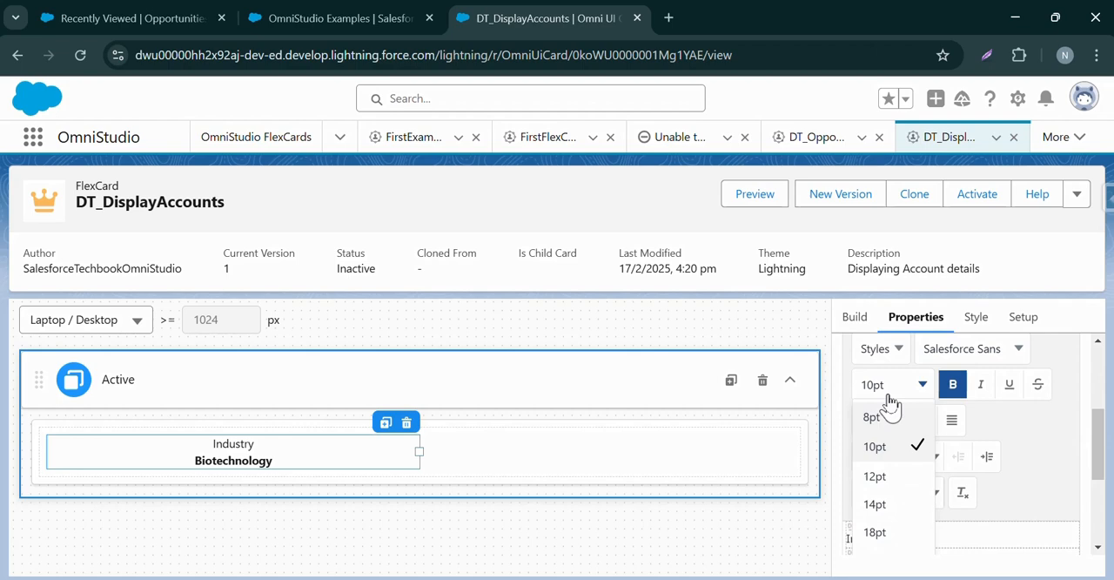
pyautogui.click(889, 401)
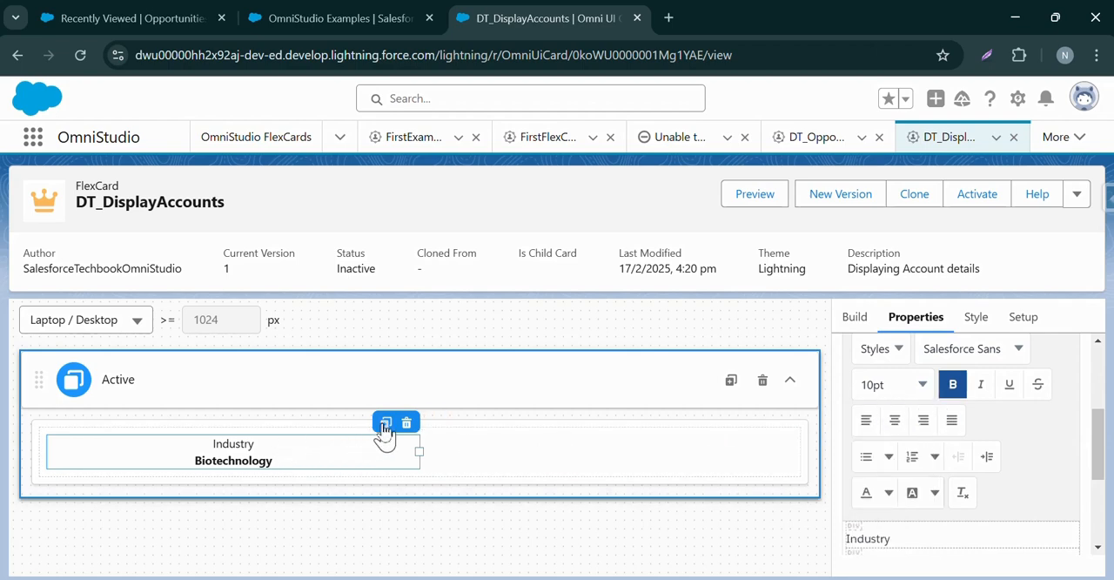
# Clone the Industry text element within the block and change the copy's label to "Mobile".
pyautogui.click(857, 319)
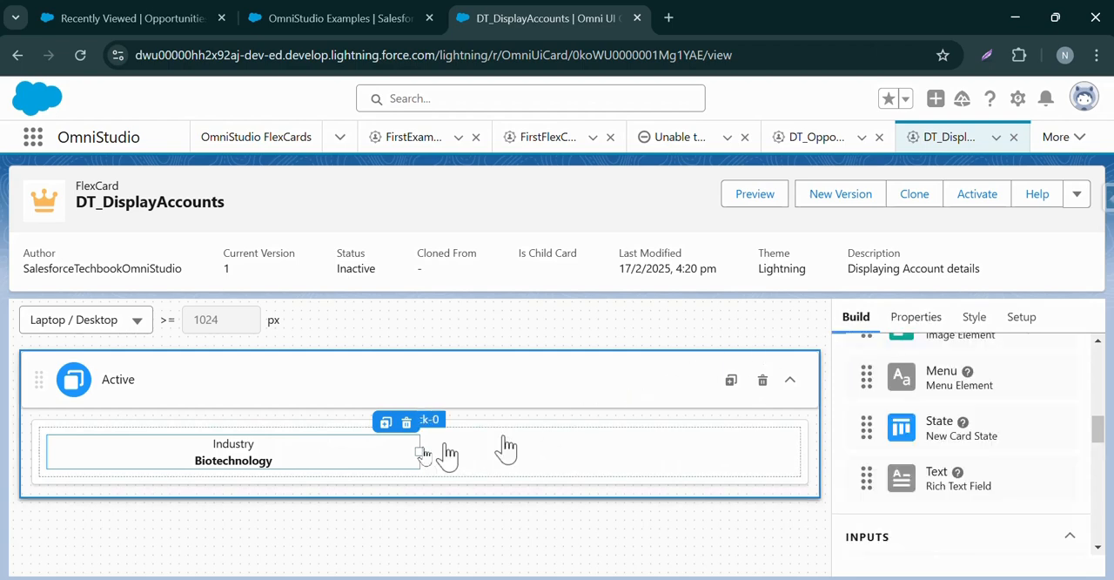
pyautogui.click(386, 426)
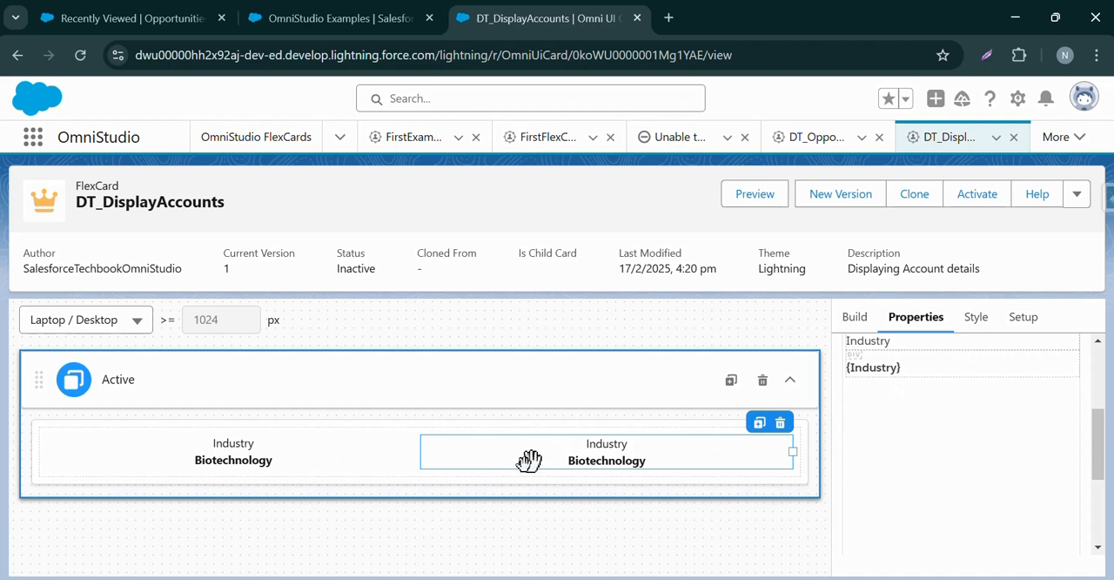
pyautogui.click(600, 448)
pyautogui.scroll(3, 912, 372)
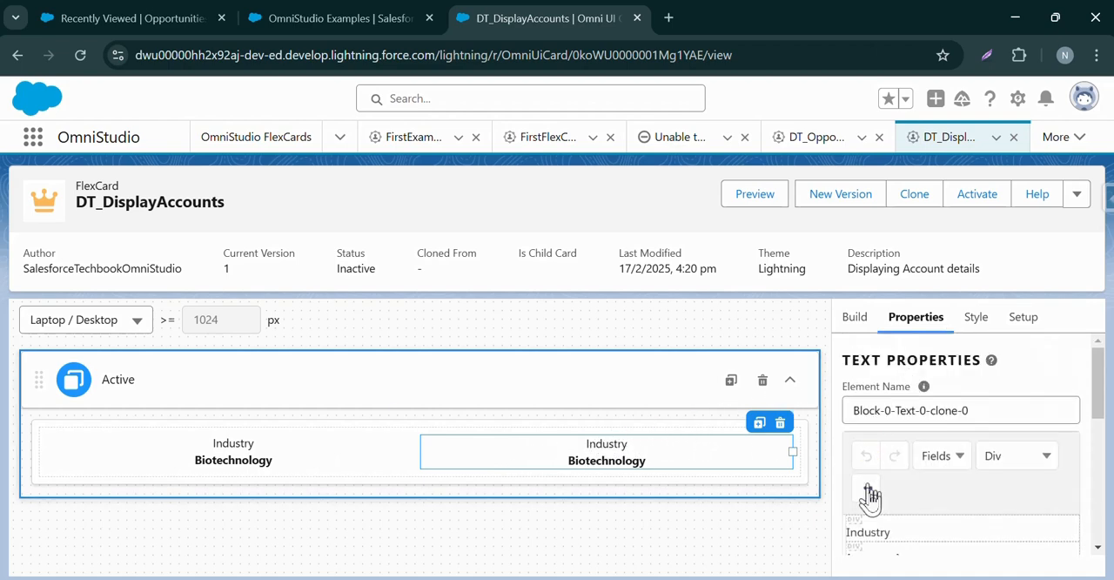
pyautogui.doubleClick(894, 525)
pyautogui.scroll(-5, 908, 504)
pyautogui.scroll(5, 1001, 496)
pyautogui.moveTo(1094, 386); pyautogui.dragTo(1099, 435)
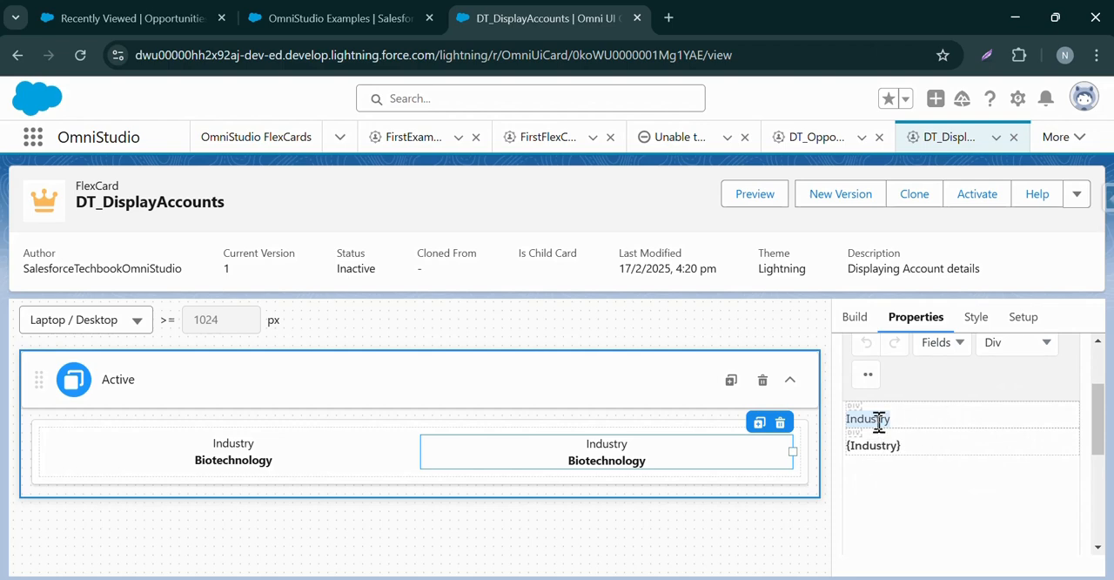
pyautogui.write('Mobile')
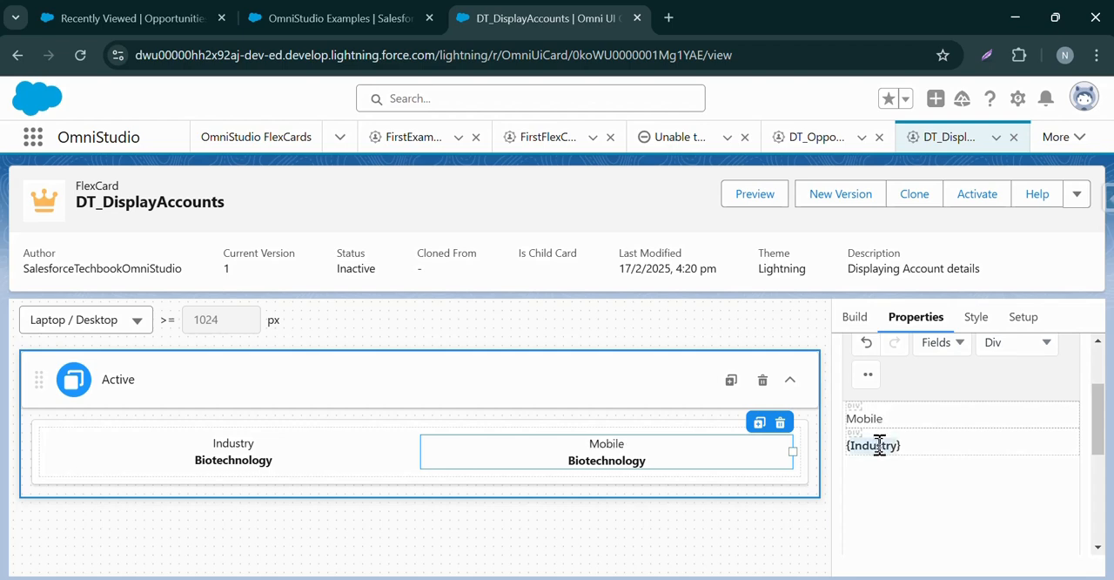
# Replace the Industry field beneath the Mobile label with the Phone field, removing the extra braces.
pyautogui.press('BackSpace')
pyautogui.click(943, 348)
pyautogui.click(934, 456)
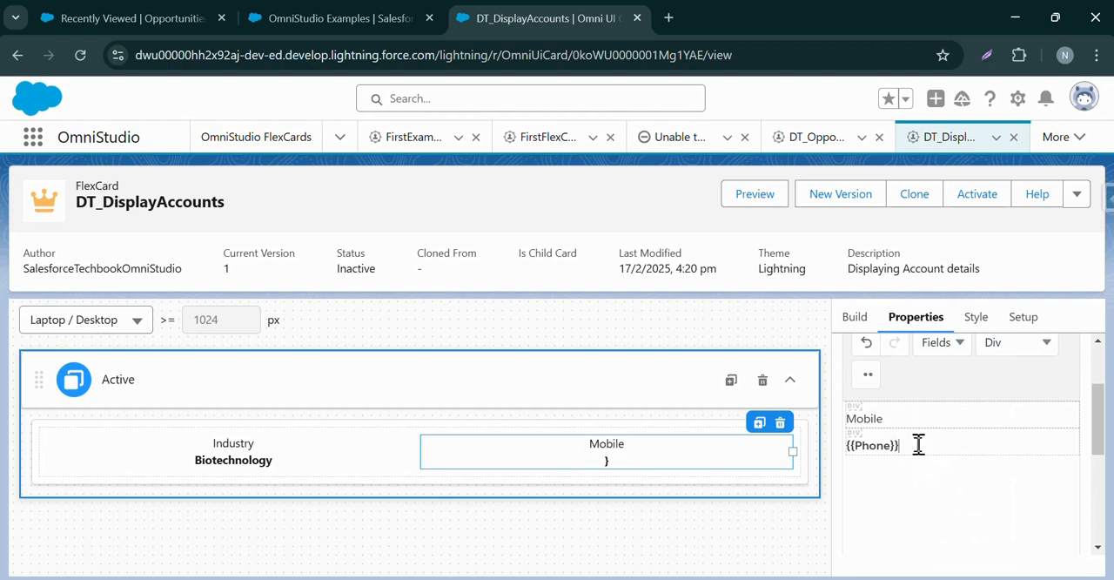
pyautogui.press('BackSpace')
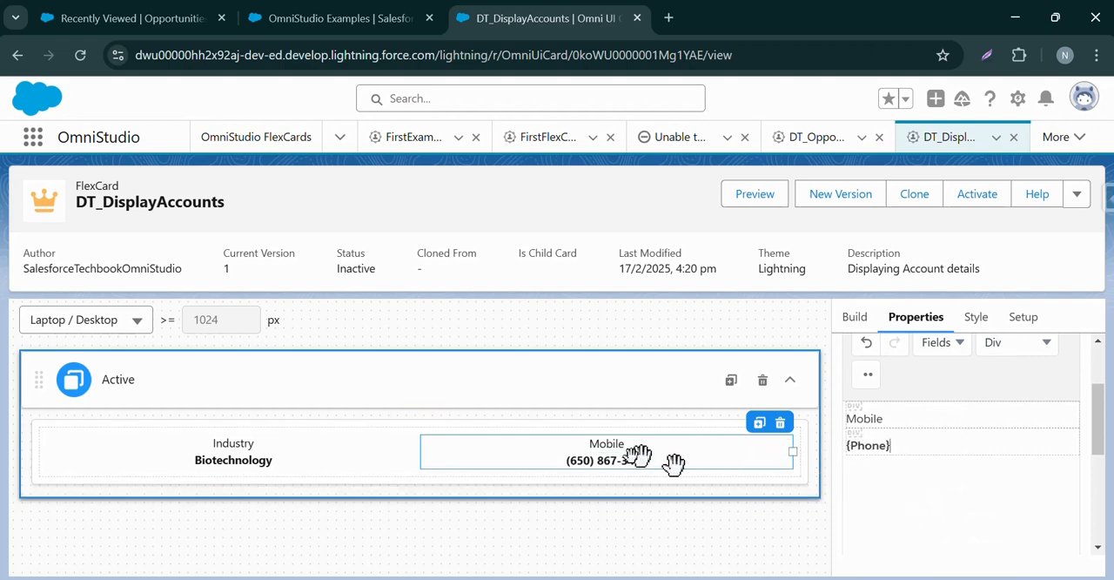
# Clone the Mobile text element twice and insert the Website field into the first copy's value line.
pyautogui.click(757, 423)
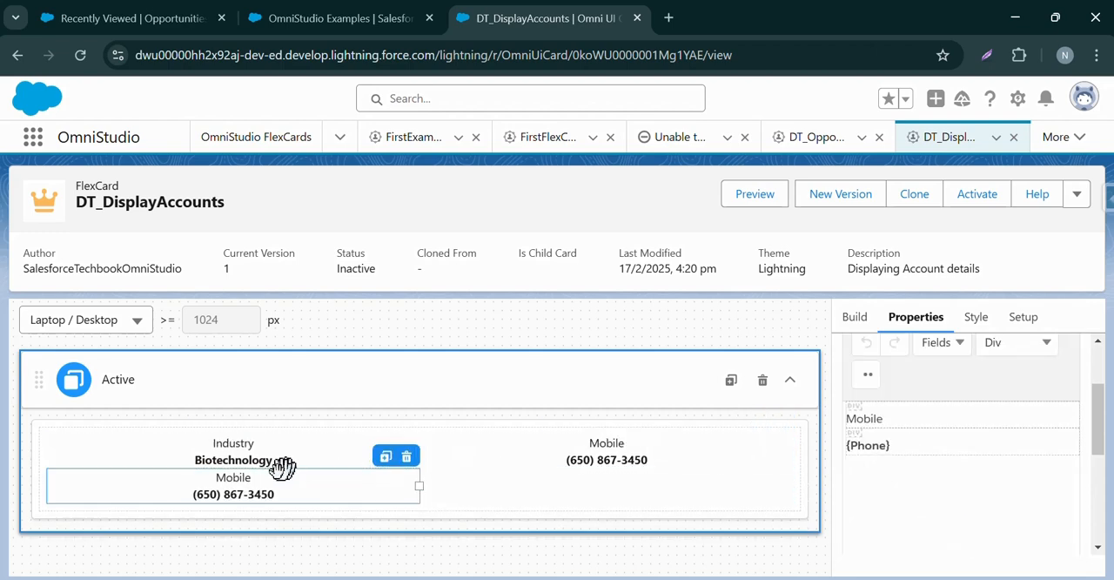
pyautogui.click(384, 458)
pyautogui.click(293, 493)
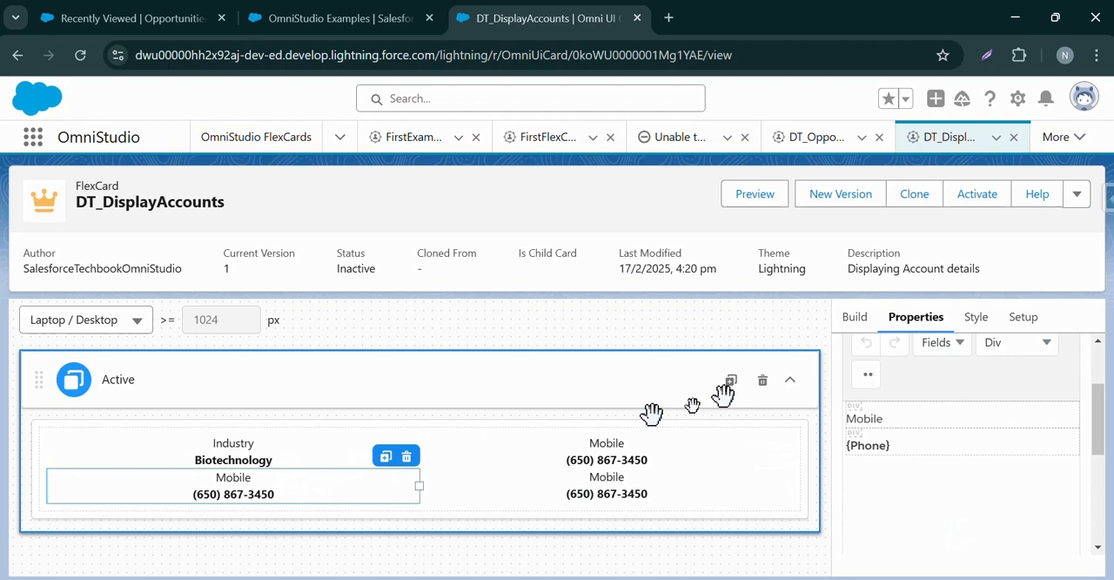
pyautogui.click(925, 352)
pyautogui.click(862, 447)
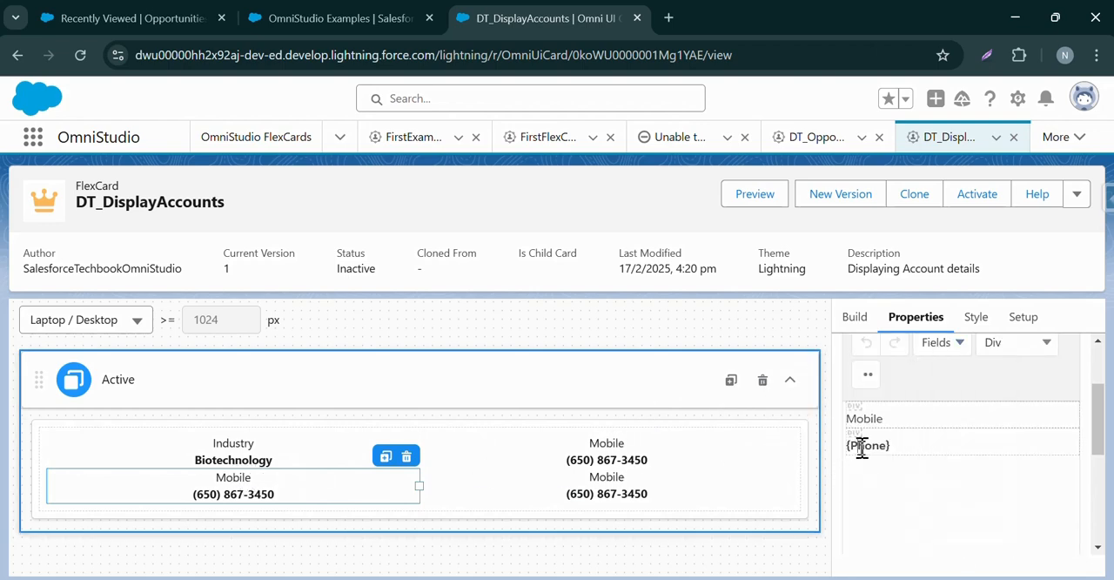
pyautogui.click(940, 342)
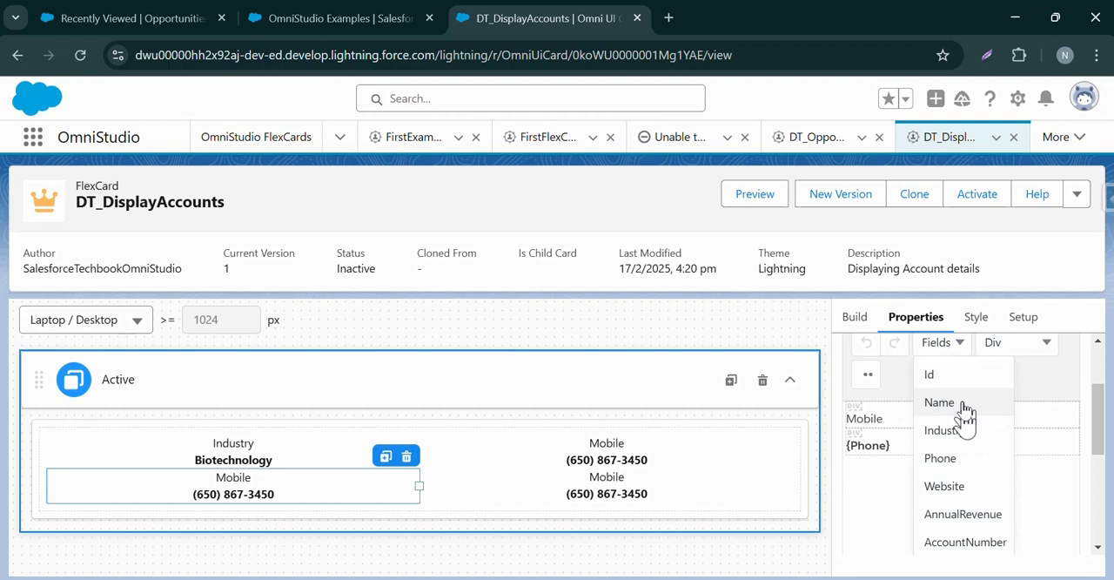
pyautogui.click(957, 491)
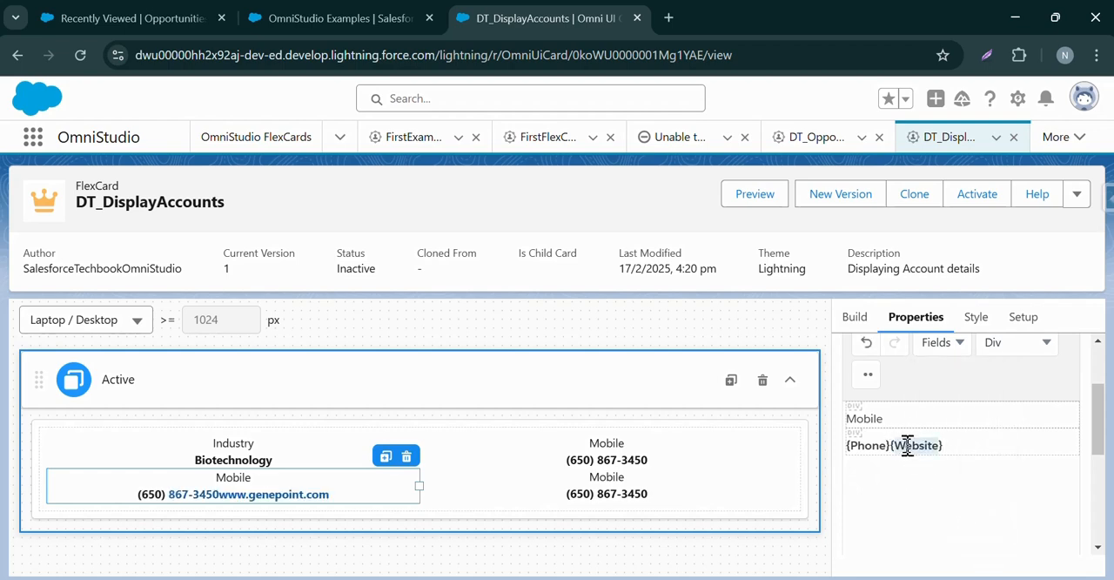
# Relabel the first copy "Website" and delete the Phone field from its value line.
pyautogui.doubleClick(902, 421)
pyautogui.write('Website')
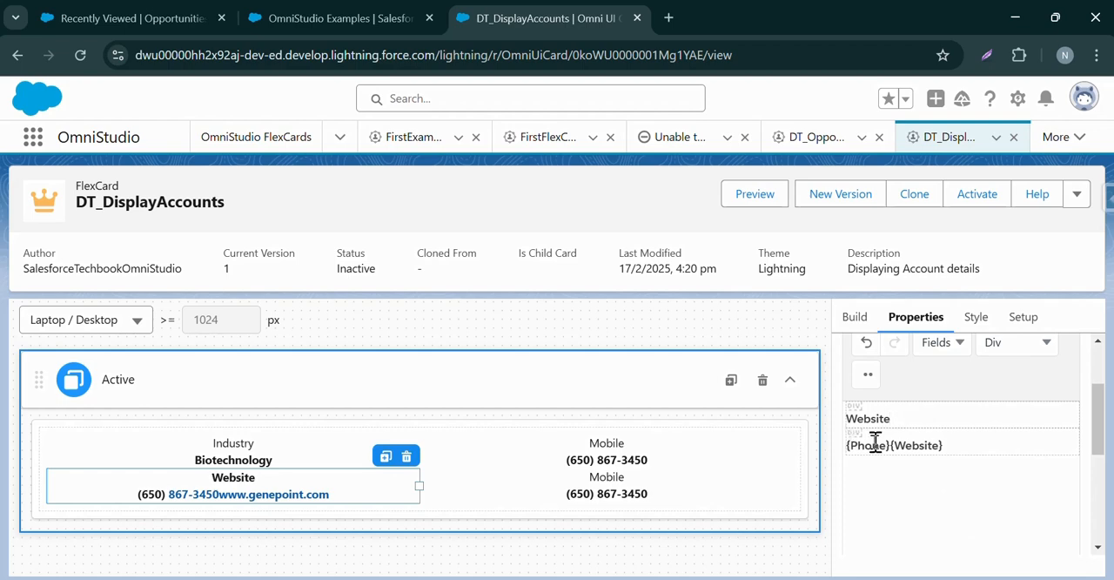
pyautogui.press('BackSpace')
pyautogui.press('BackSpace')
pyautogui.press('Delete')
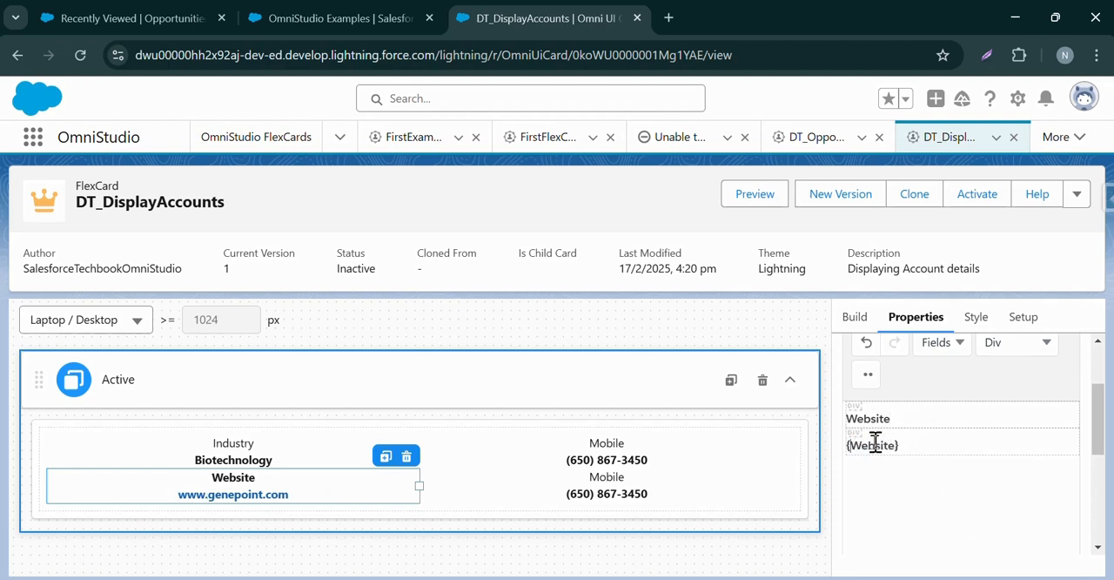
# Replace the Phone field in the second Mobile copy with the AnnualRevenue field.
pyautogui.click(668, 487)
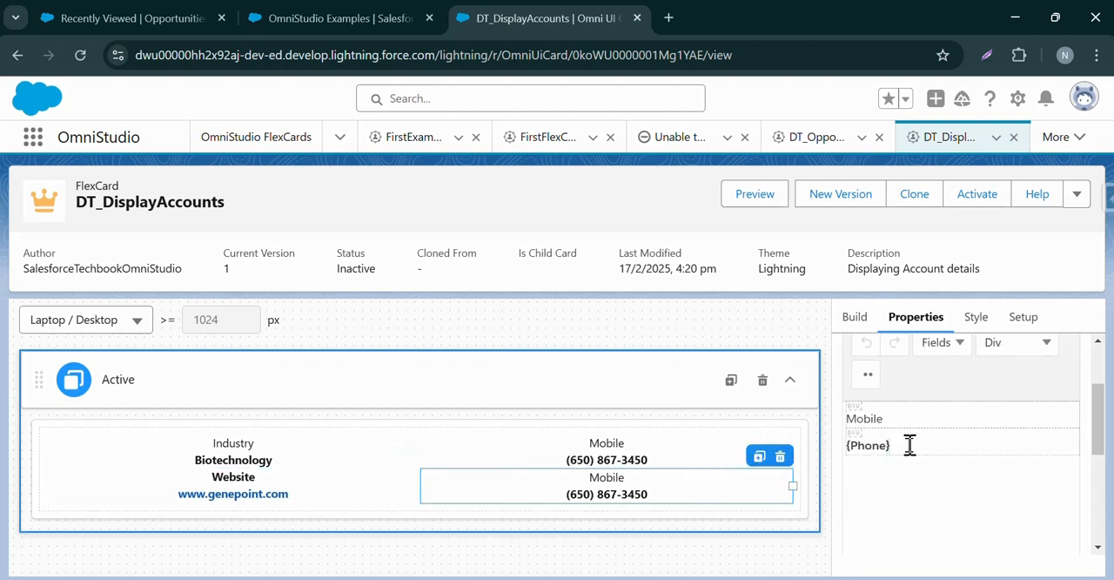
pyautogui.click(956, 348)
pyautogui.click(952, 514)
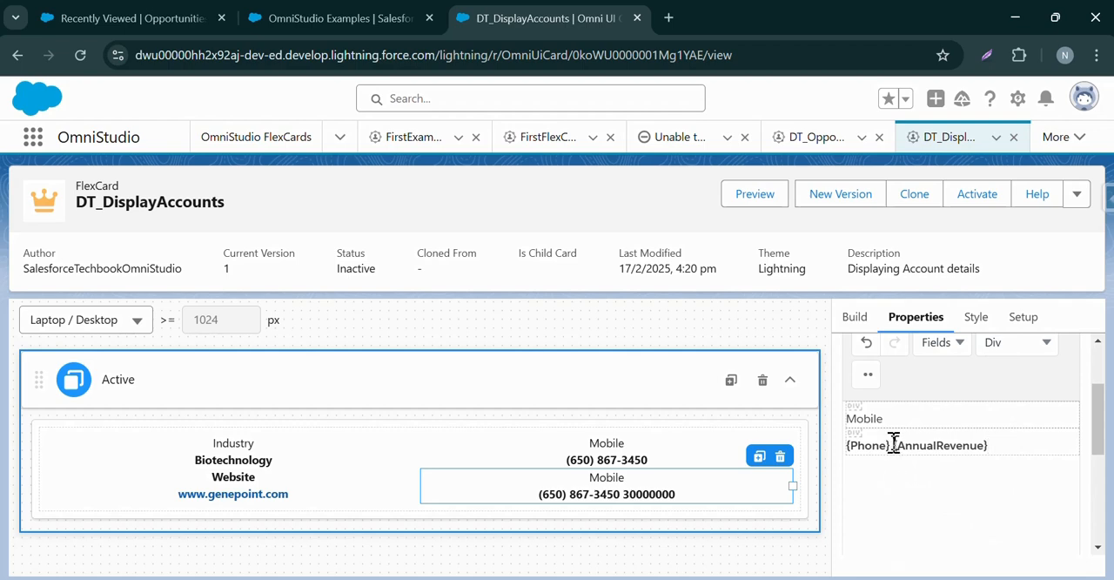
pyautogui.moveTo(894, 443); pyautogui.dragTo(807, 450)
pyautogui.press('BackSpace')
# Copy the field name AnnualRevenue over that element's Mobile label and remove the label's bold formatting.
pyautogui.doubleClick(861, 440)
pyautogui.hotkey('ctrl', 'c')
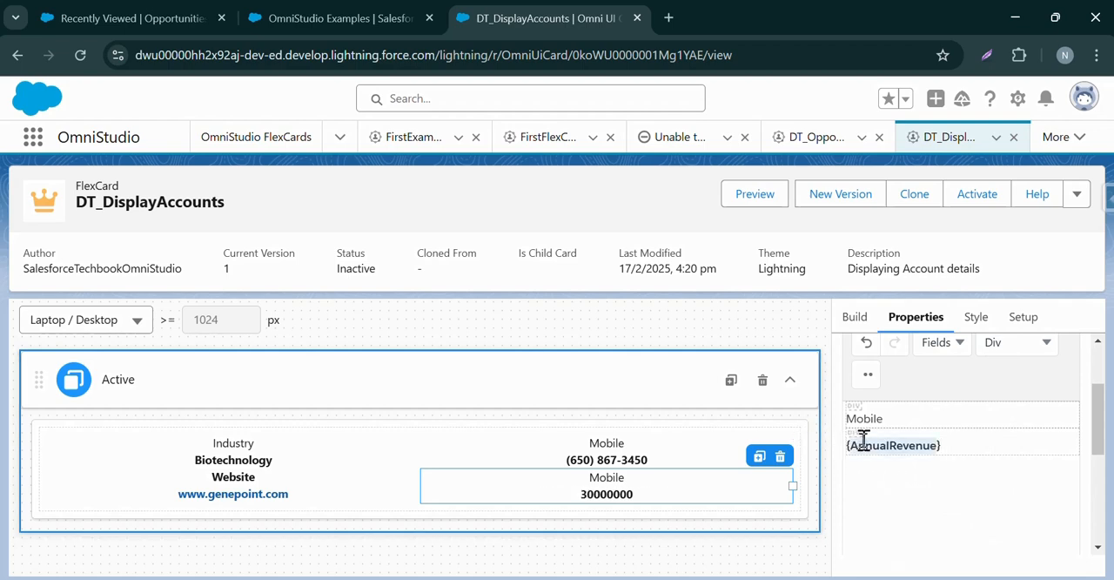
pyautogui.doubleClick(868, 417)
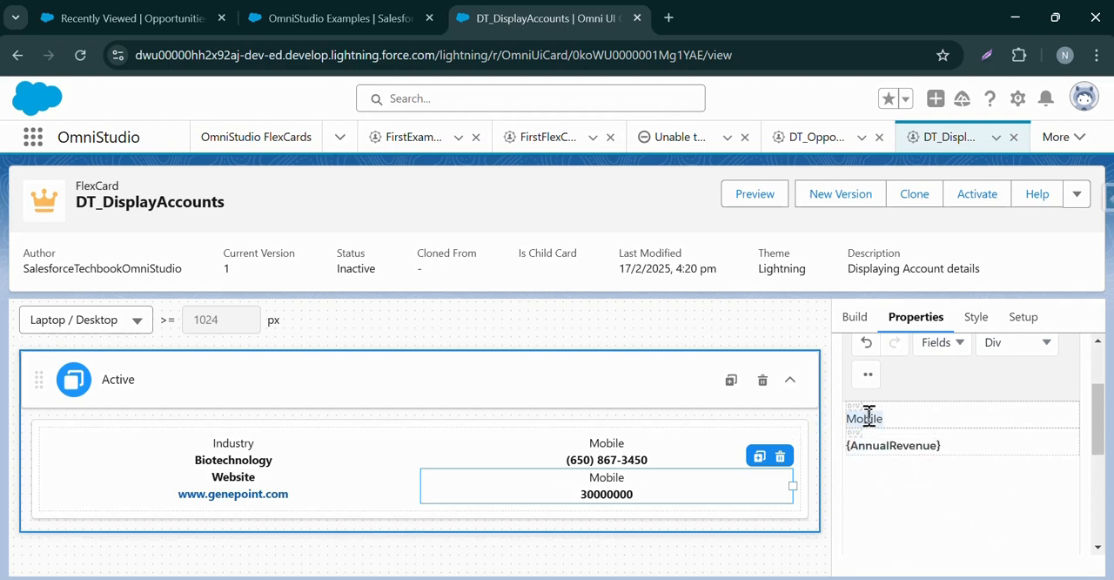
pyautogui.hotkey('ctrl', 'v')
pyautogui.doubleClick(886, 418)
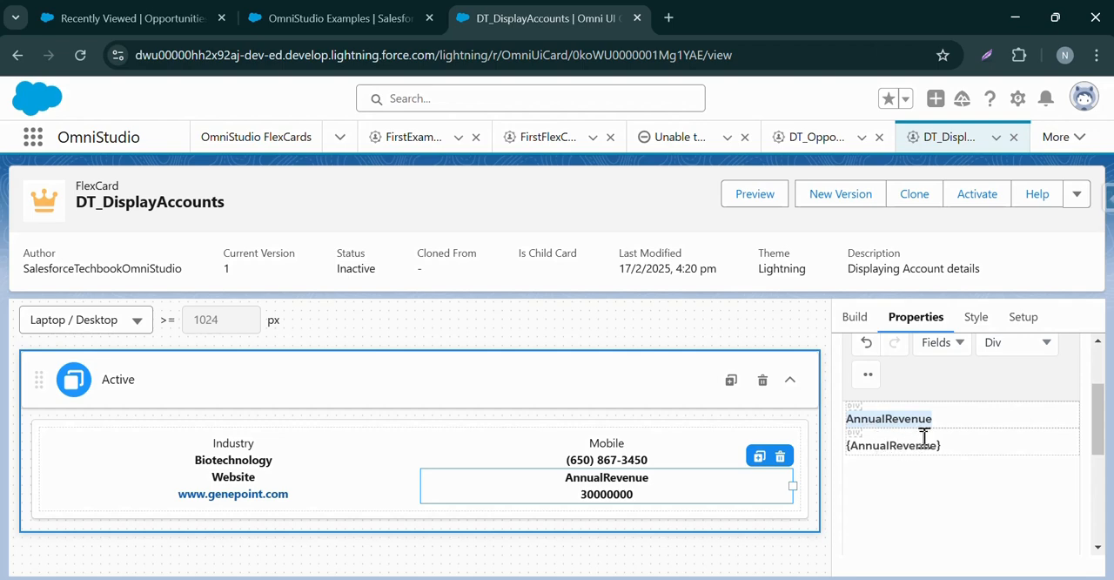
pyautogui.click(868, 377)
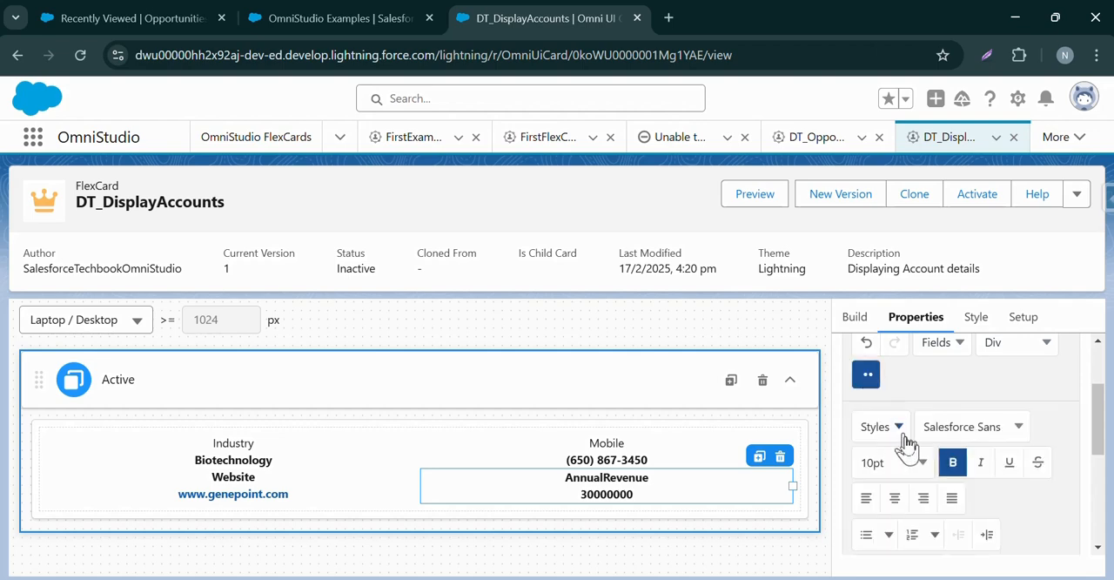
pyautogui.click(952, 462)
# Remove the bold formatting from the Website label in its text element.
pyautogui.click(335, 487)
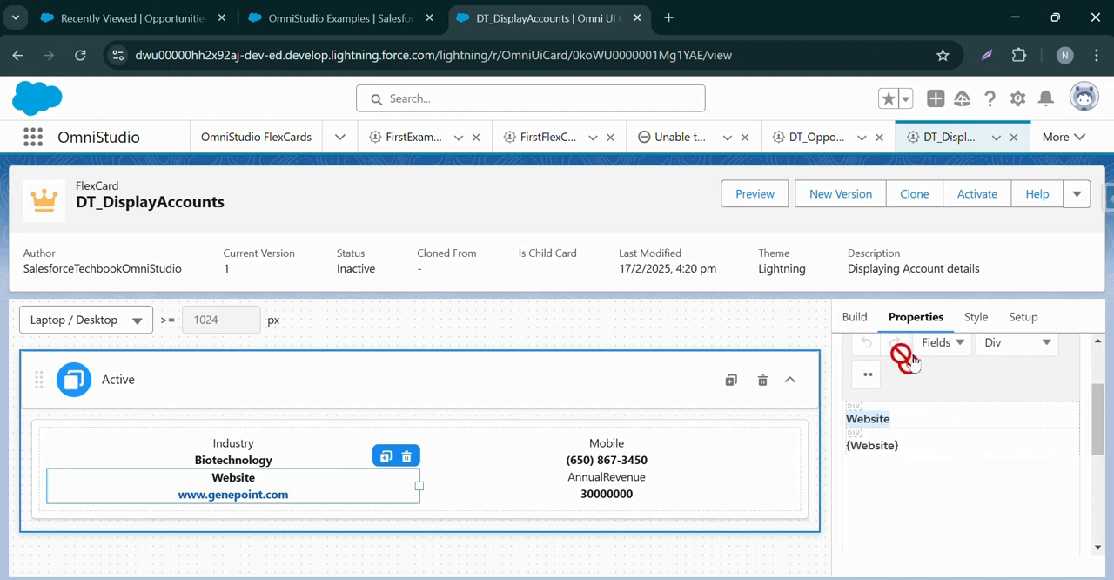
pyautogui.click(867, 375)
pyautogui.click(957, 463)
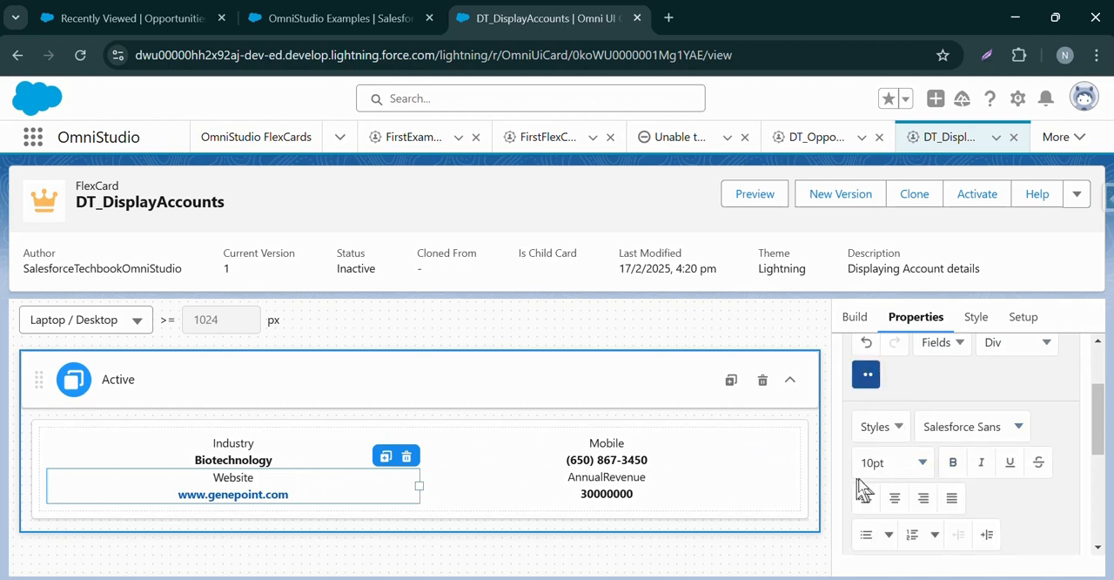
pyautogui.click(309, 512)
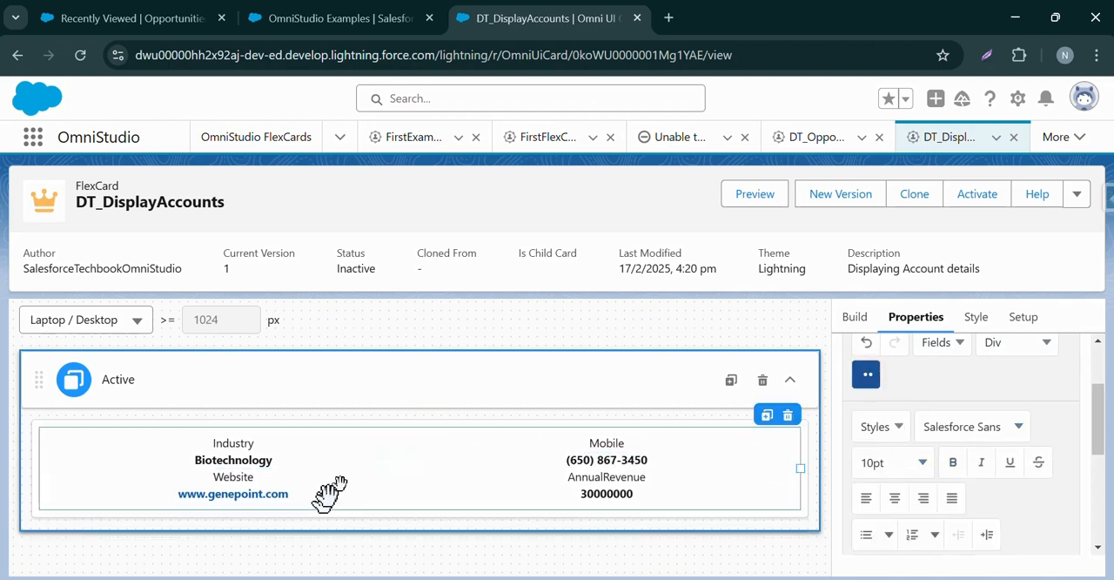
# Add a Block element inside the existing card block, above the Industry and Mobile fields.
pyautogui.click(701, 358)
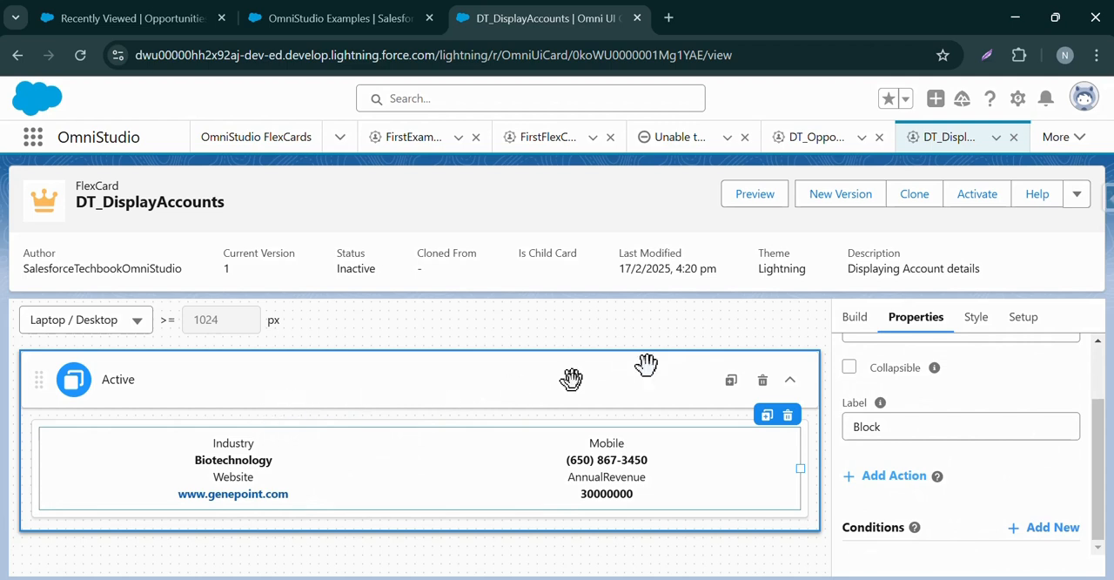
pyautogui.click(858, 318)
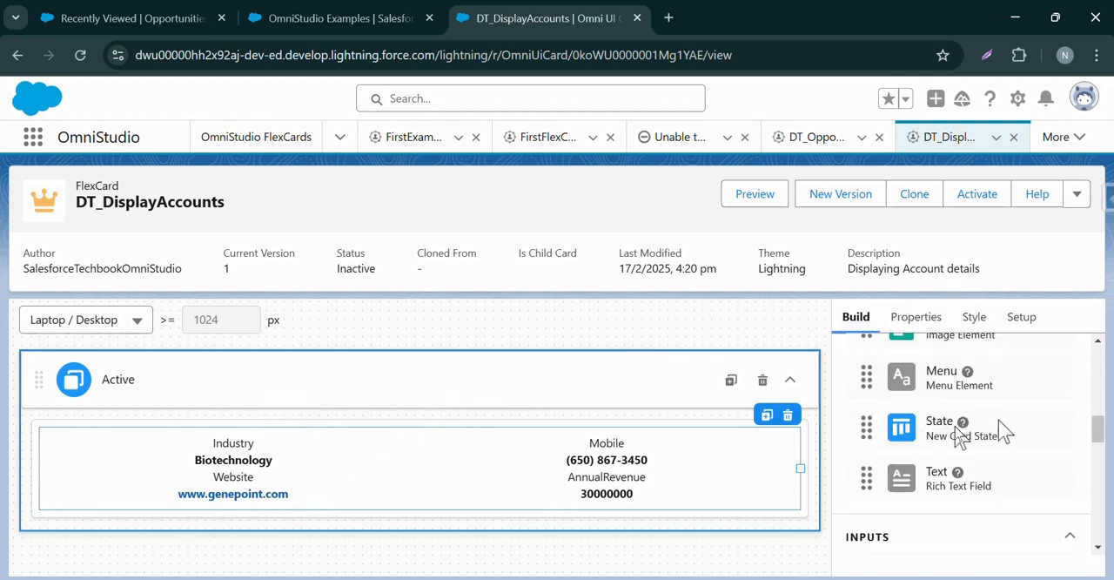
pyautogui.scroll(10, 1094, 428)
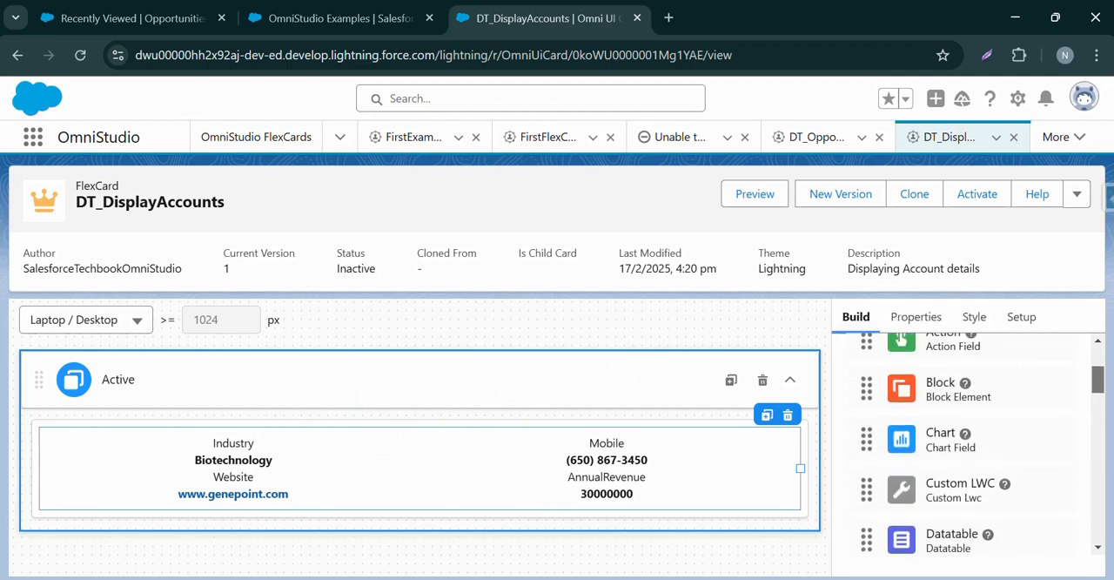
pyautogui.scroll(-8, 1094, 424)
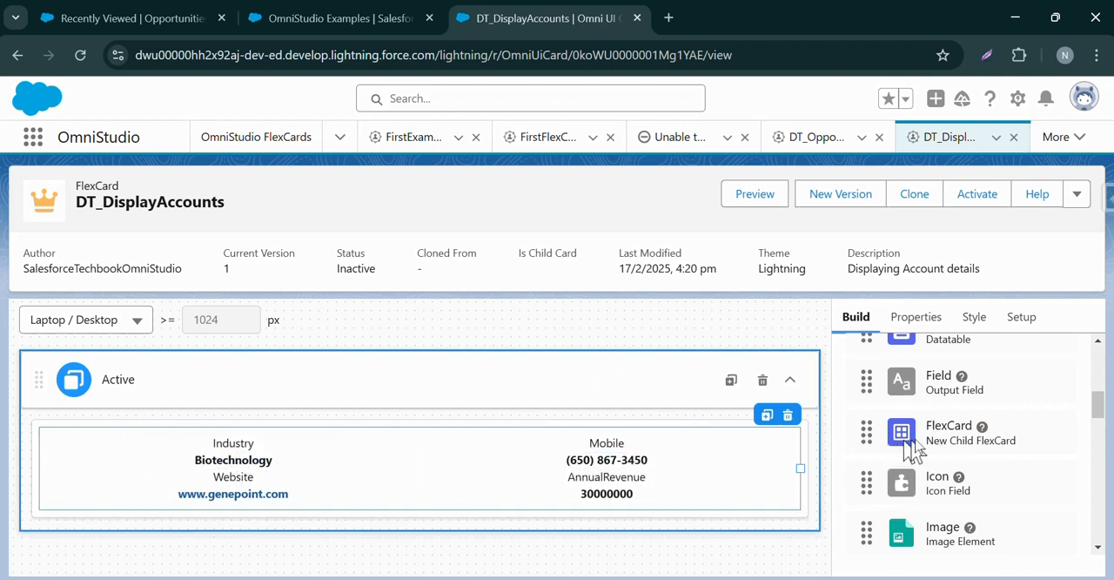
pyautogui.moveTo(1099, 409); pyautogui.dragTo(1097, 383)
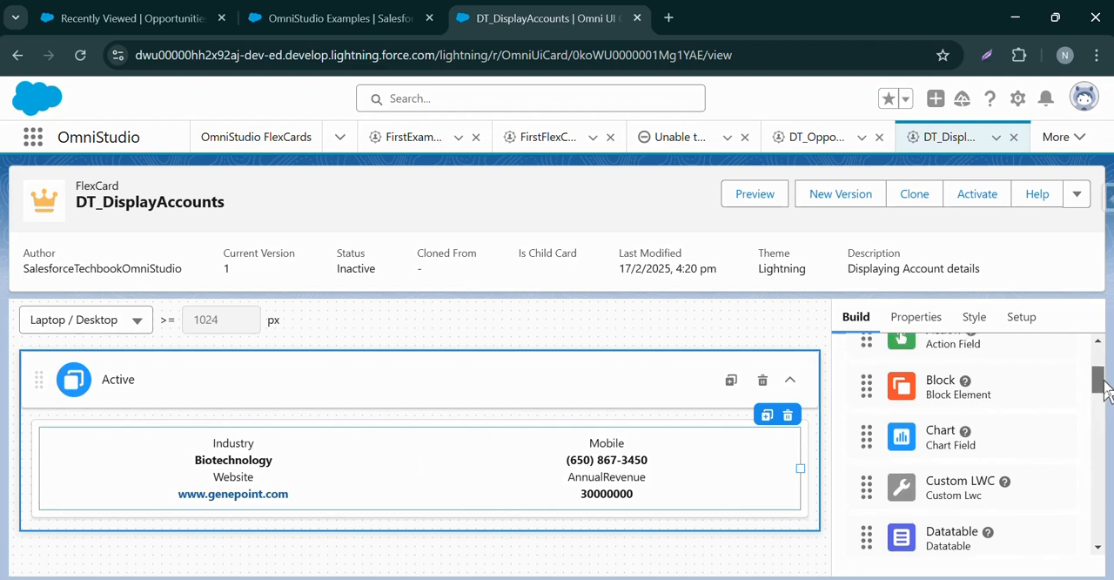
pyautogui.moveTo(968, 392); pyautogui.dragTo(521, 431)
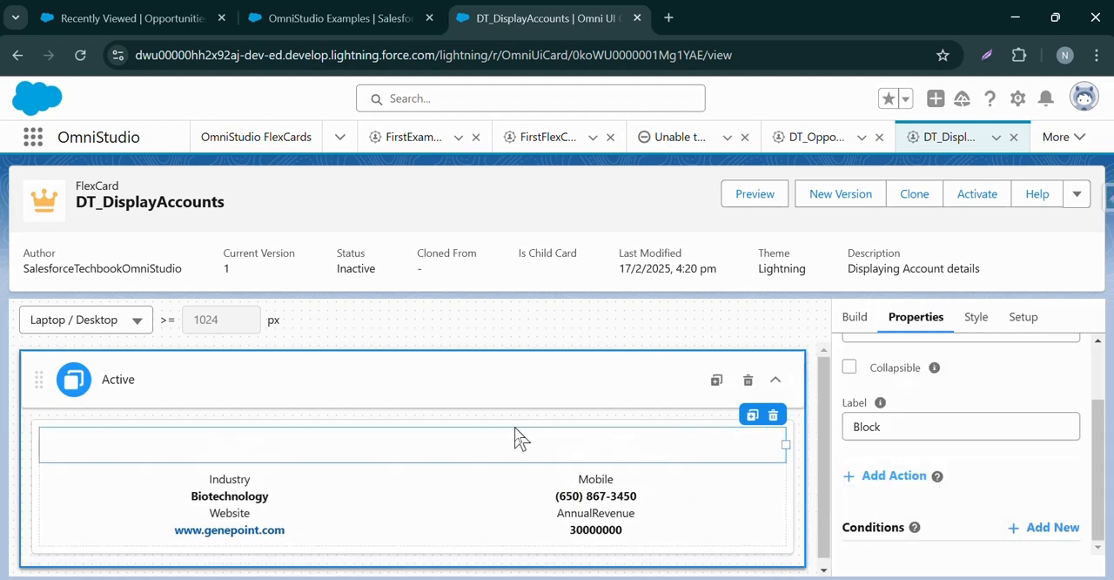
pyautogui.moveTo(65, 445)
pyautogui.mouseDown()
pyautogui.moveTo(73, 470)
pyautogui.moveTo(53, 468)
pyautogui.mouseUp()
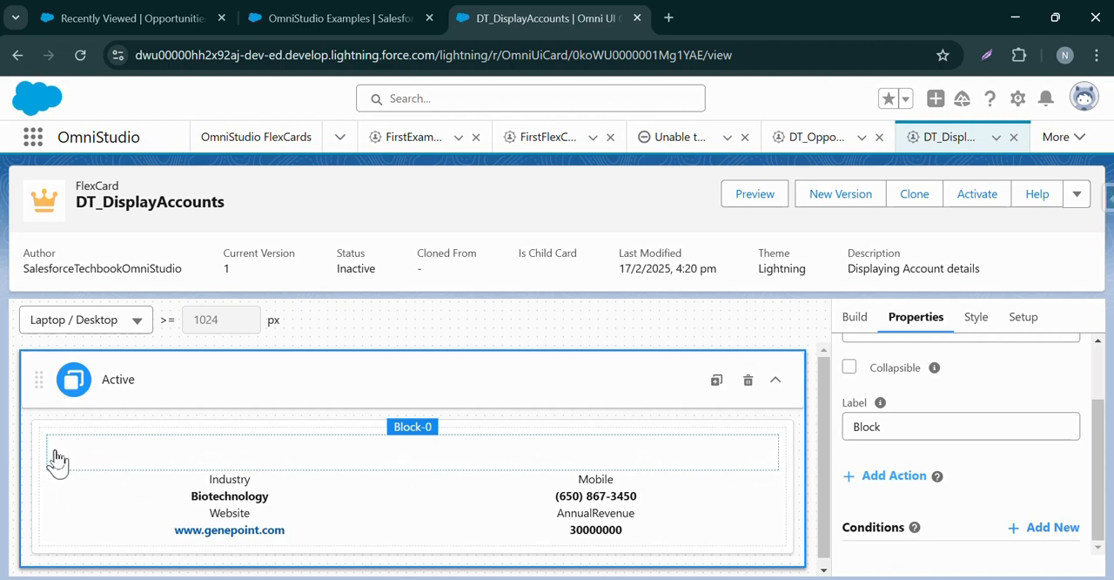
pyautogui.click(57, 459)
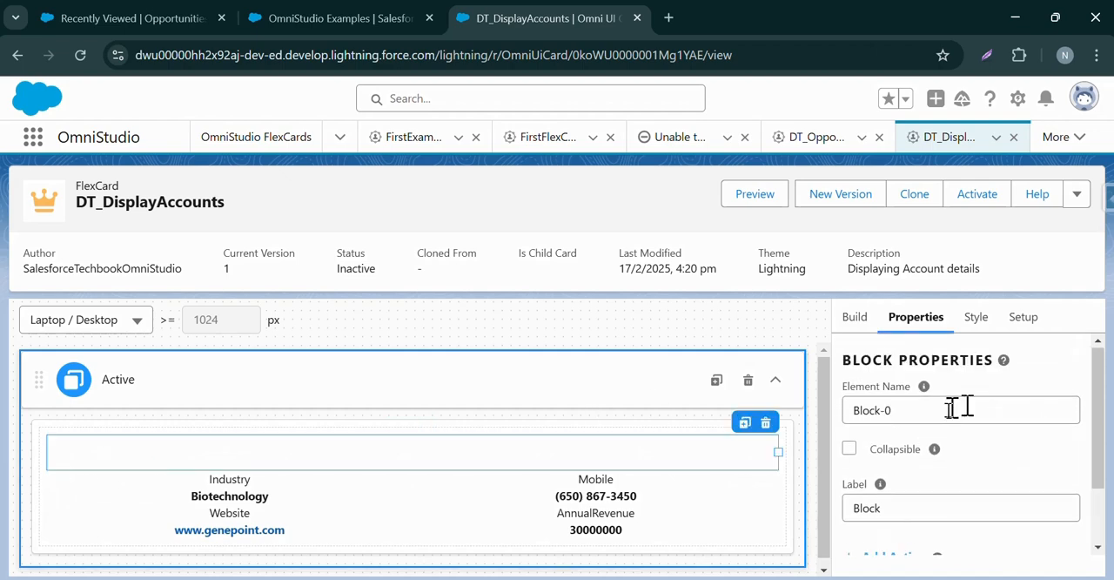
# Place an Icon element inside the new empty block above the account fields.
pyautogui.click(39, 429)
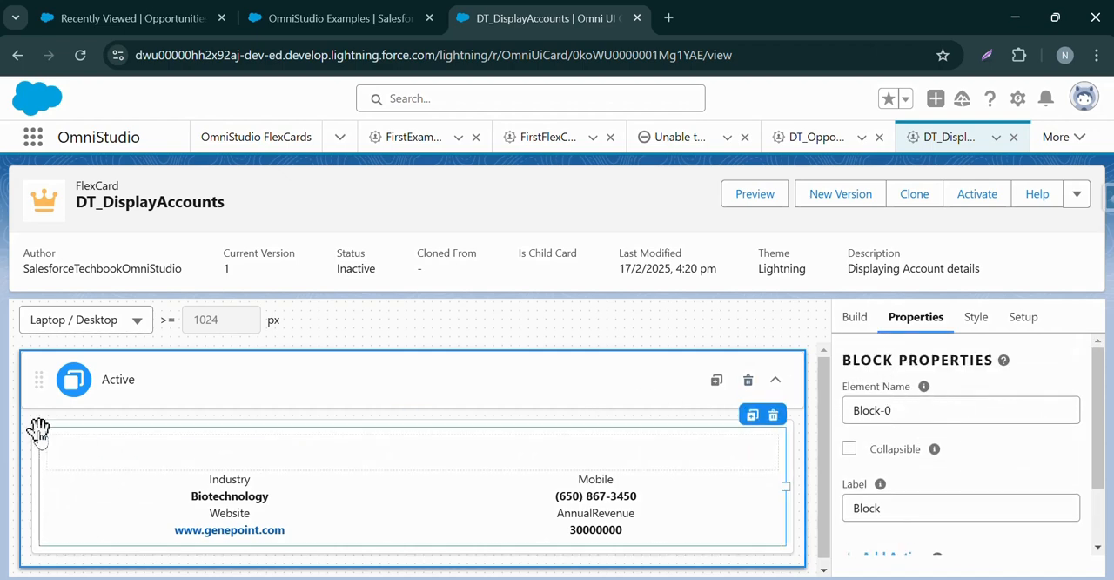
pyautogui.click(88, 449)
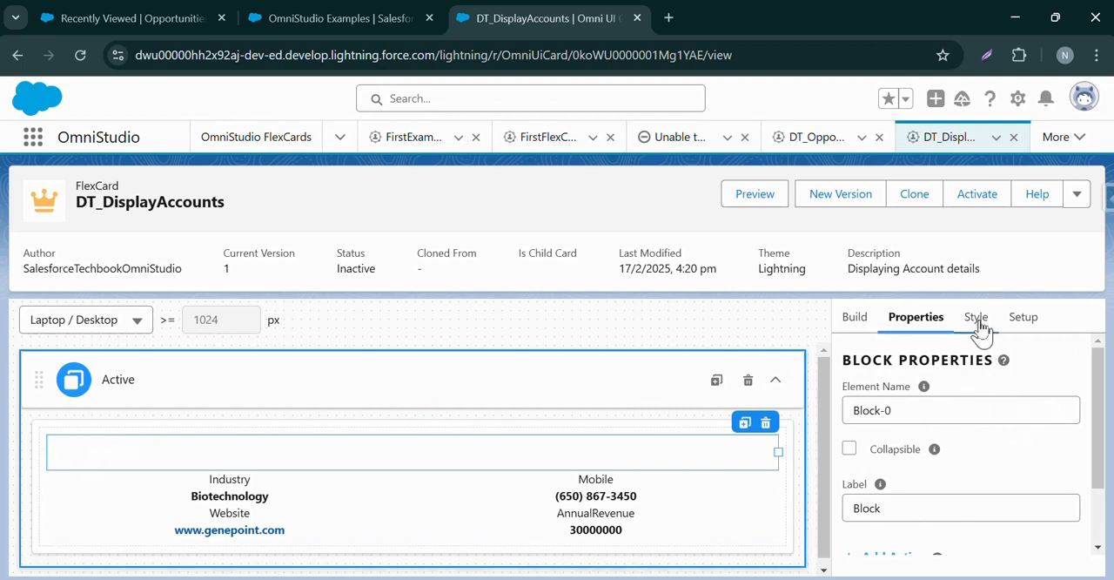
pyautogui.click(853, 317)
pyautogui.moveTo(1104, 385); pyautogui.dragTo(1104, 414)
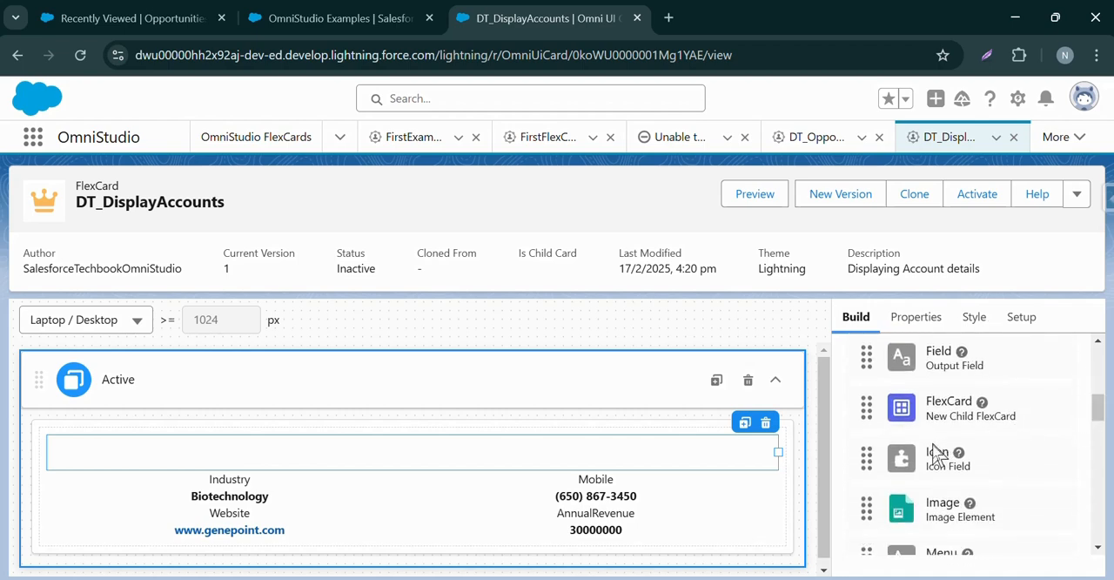
pyautogui.moveTo(936, 454); pyautogui.dragTo(67, 455)
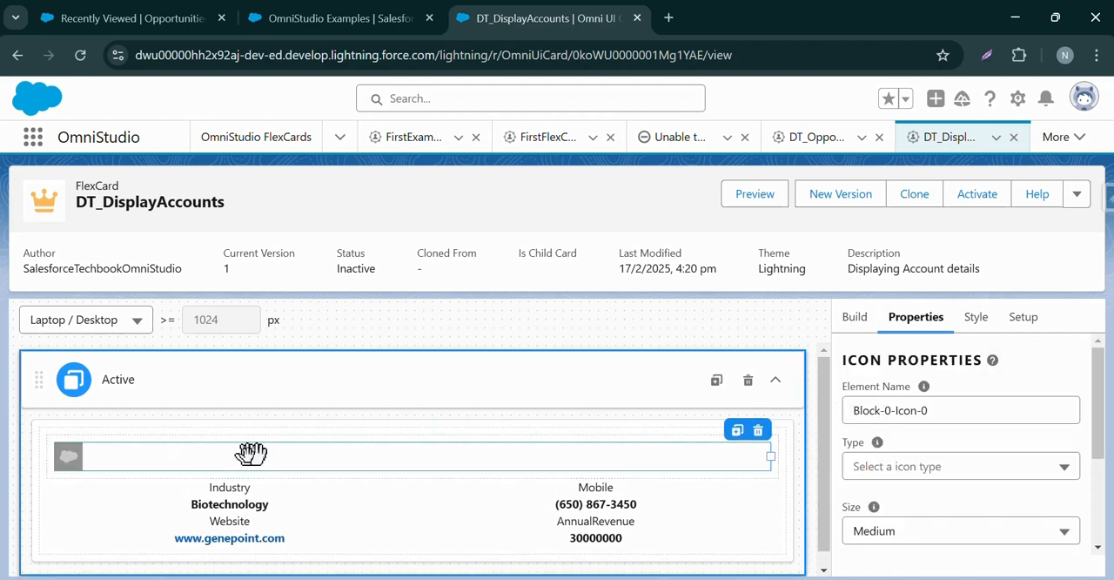
# Set the new icon element's type to Salesforce SVG.
pyautogui.click(910, 465)
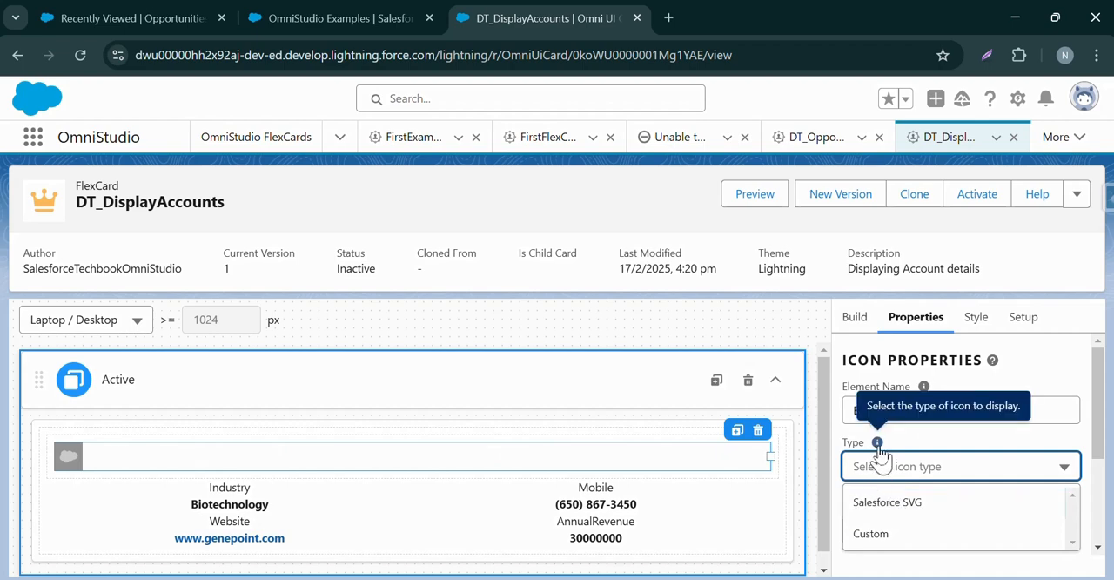
pyautogui.doubleClick(846, 361)
pyautogui.click(849, 363)
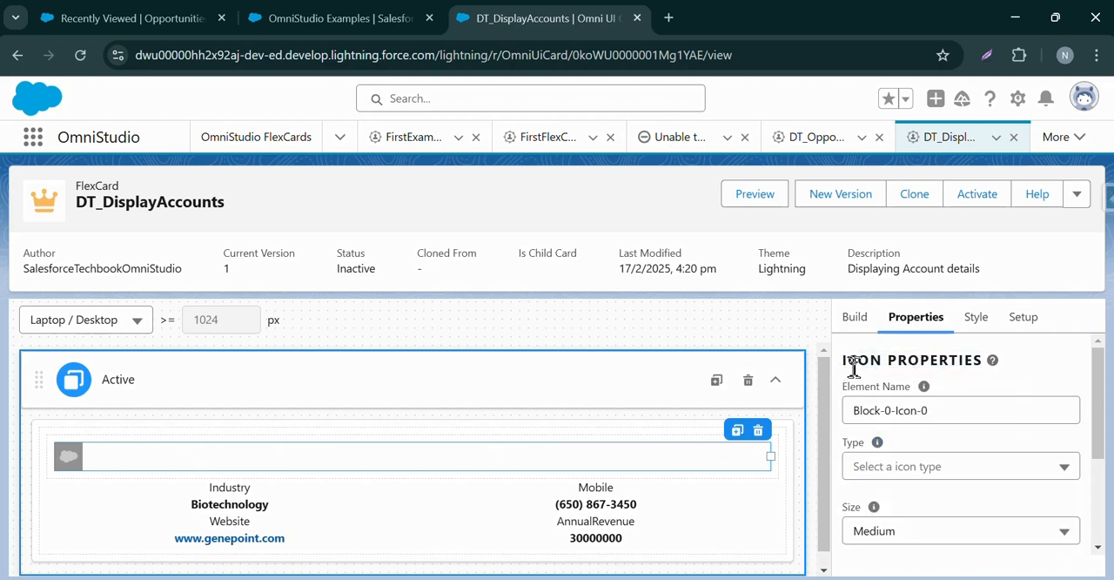
pyautogui.click(890, 466)
pyautogui.click(895, 503)
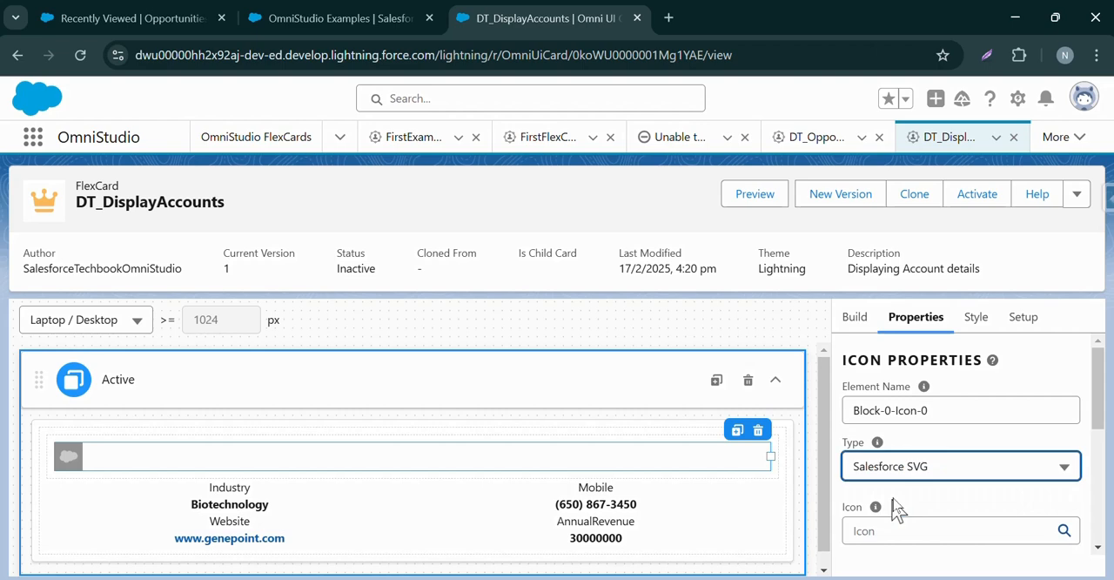
pyautogui.click(890, 501)
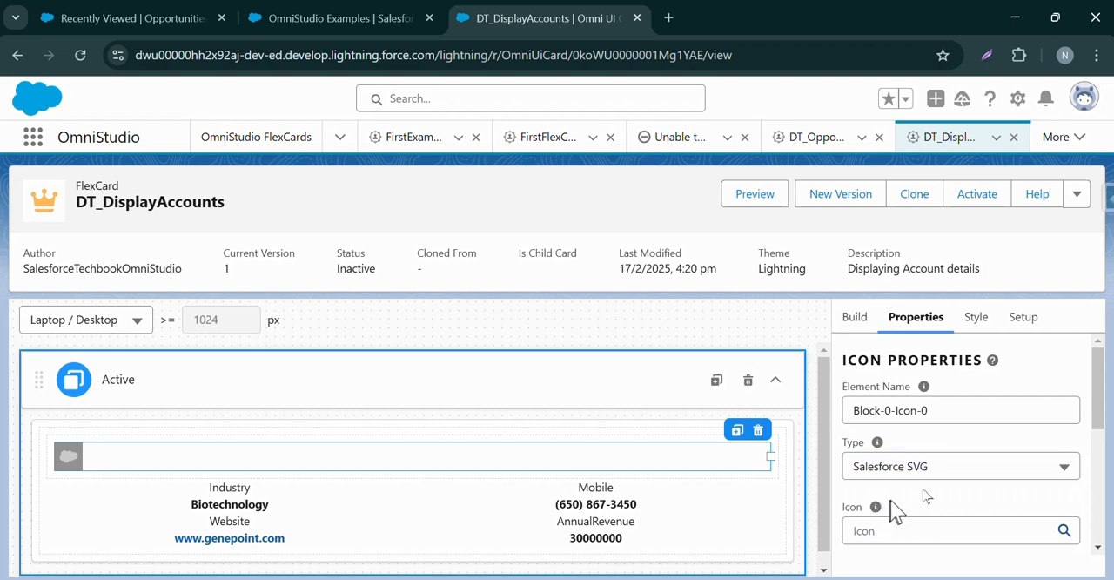
# Search the icon library for "acc" and assign the action:new_account icon to the icon element.
pyautogui.scroll(-2, 1101, 409)
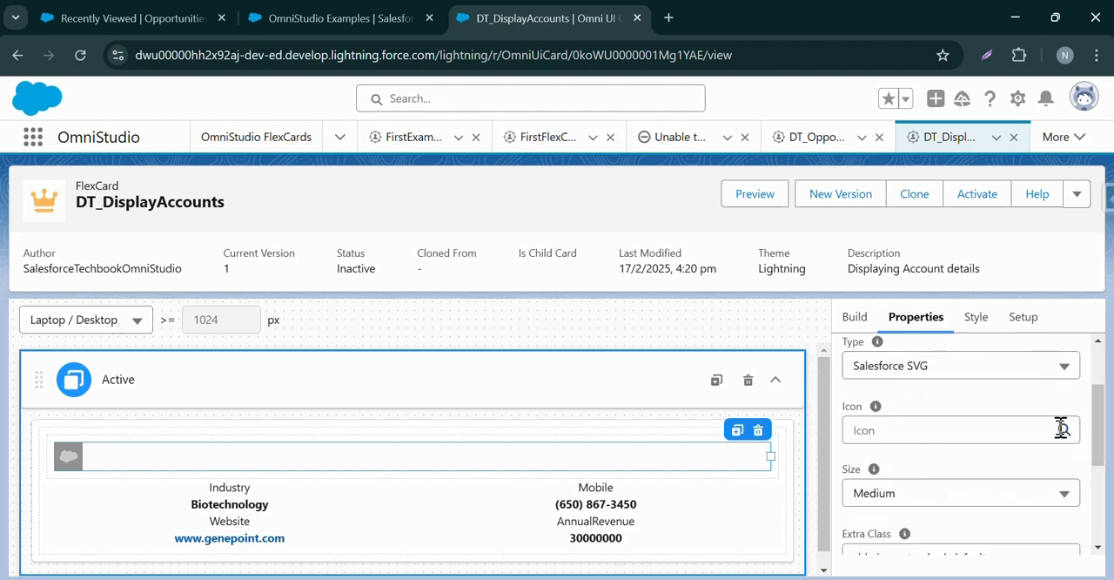
pyautogui.click(1065, 431)
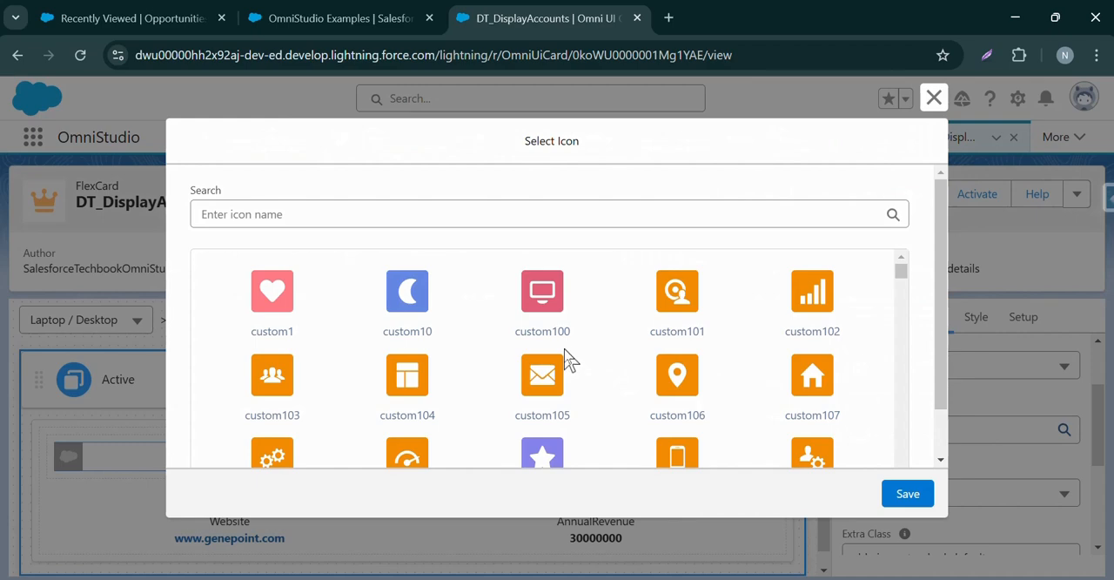
pyautogui.moveTo(902, 271); pyautogui.dragTo(905, 391)
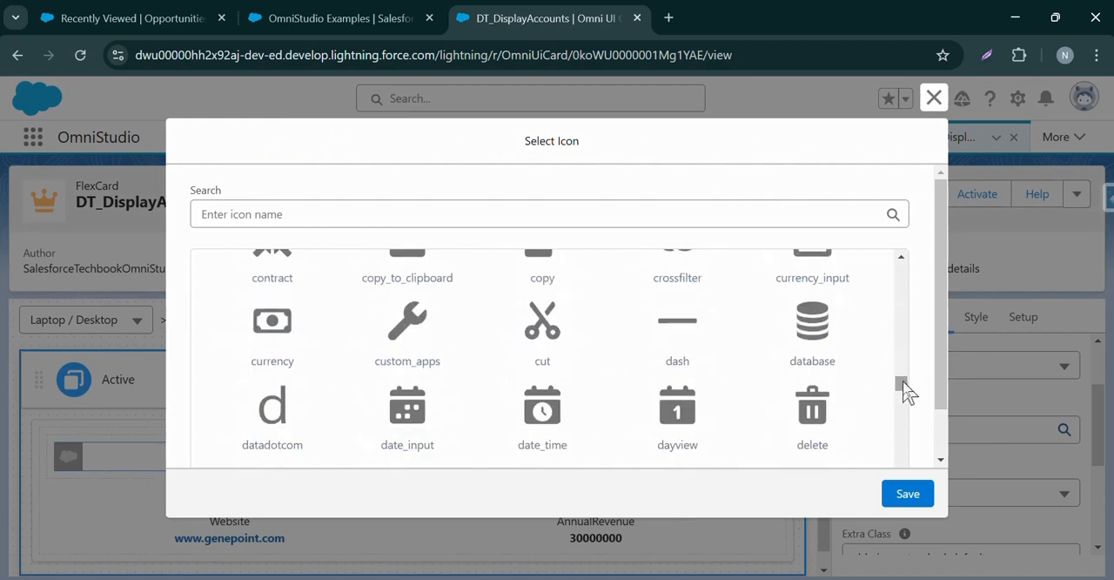
pyautogui.click(525, 214)
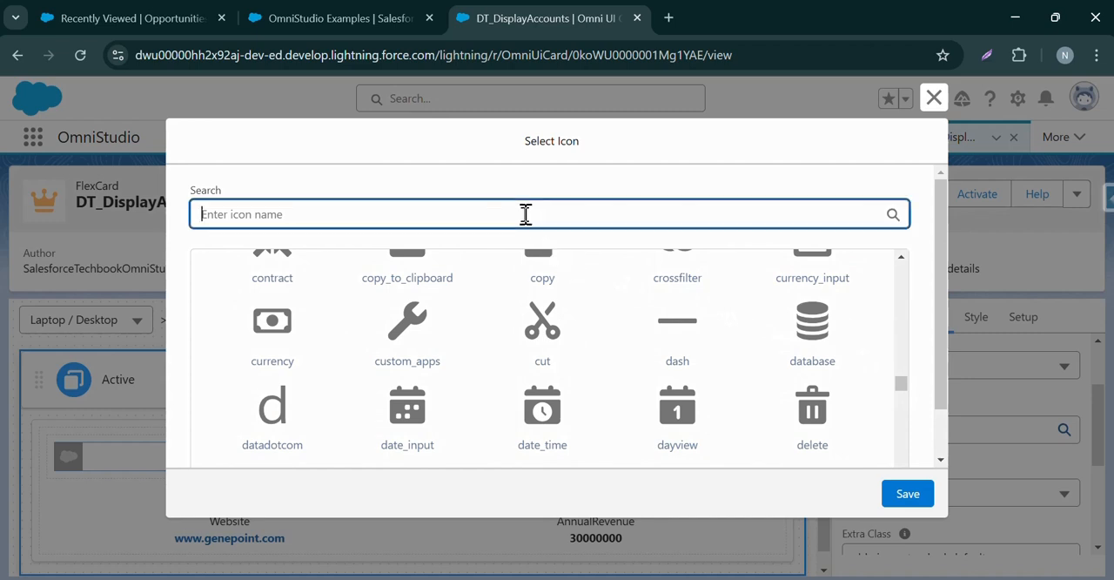
pyautogui.write('Account')
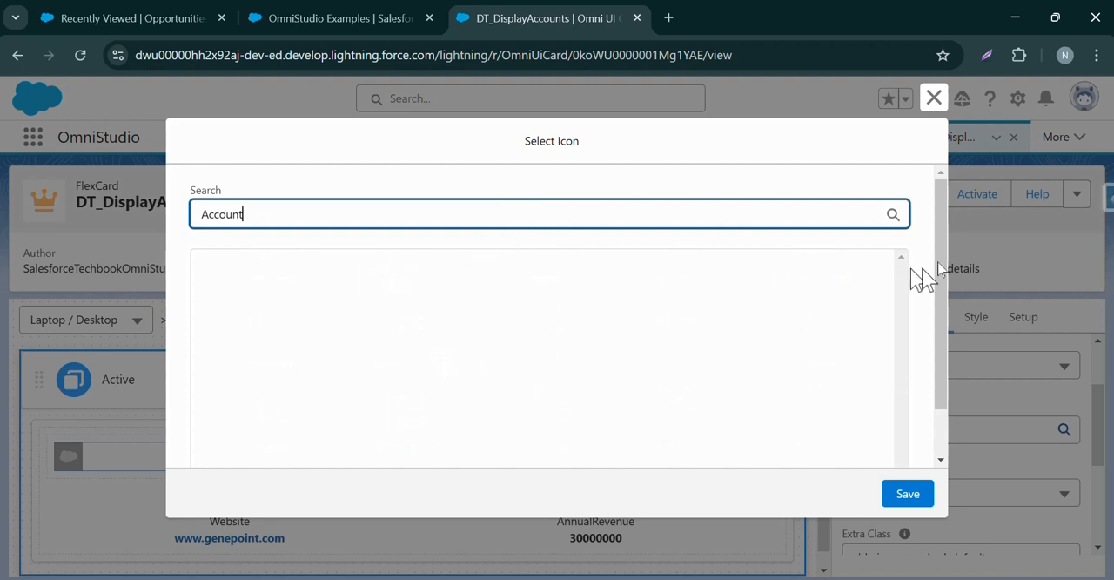
pyautogui.hotkey('ctrl', 'a')
pyautogui.press('BackSpace')
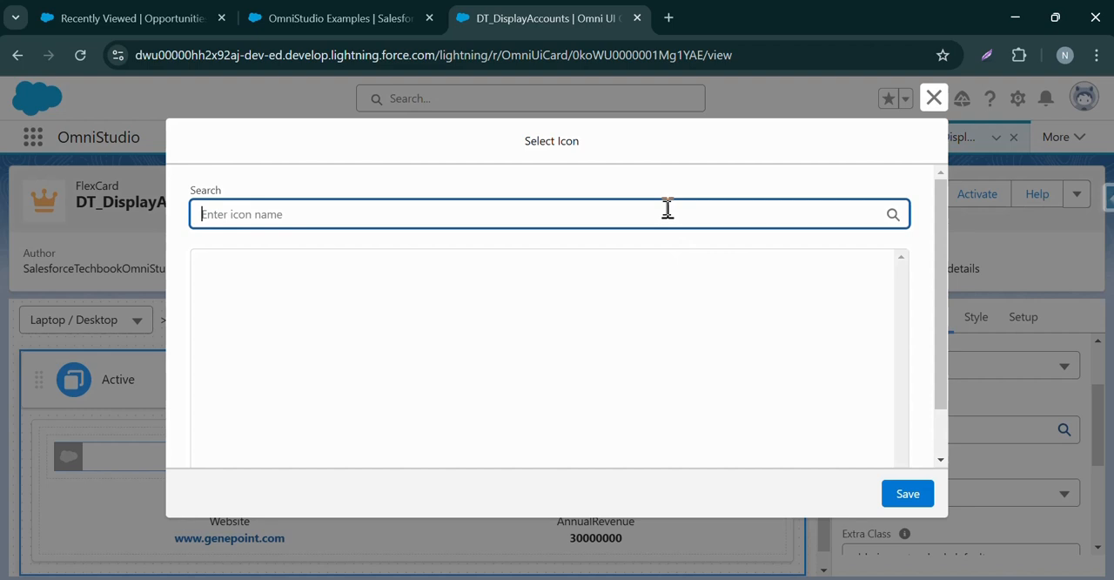
pyautogui.write('acc')
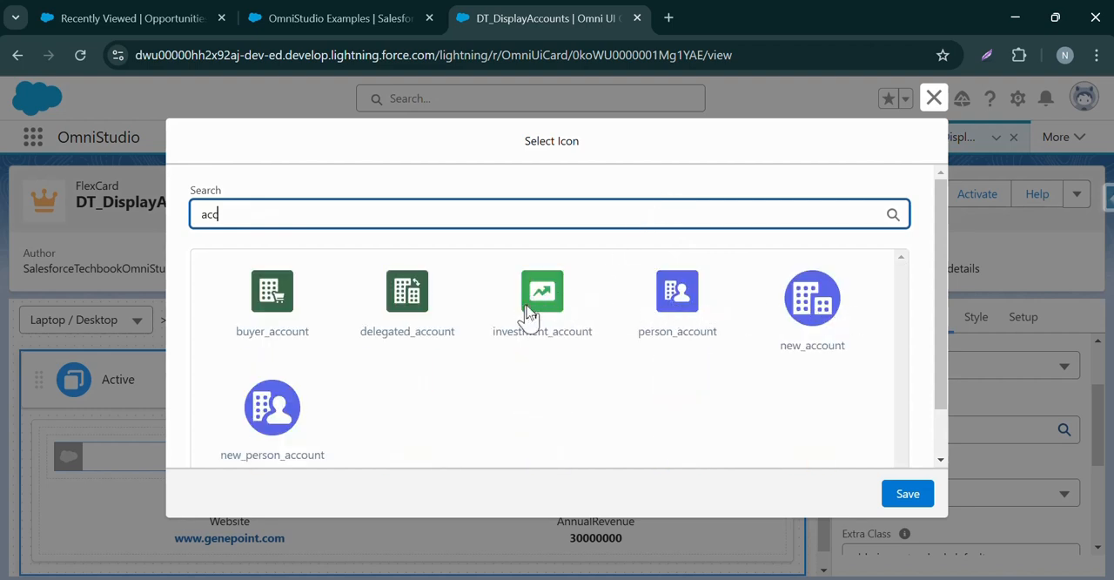
pyautogui.click(681, 291)
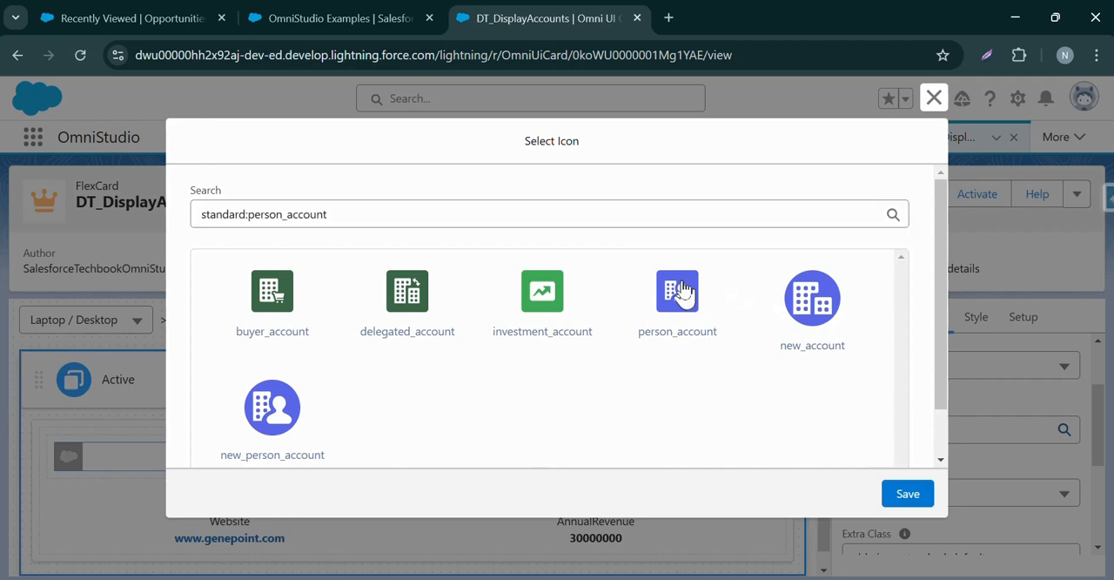
pyautogui.click(809, 300)
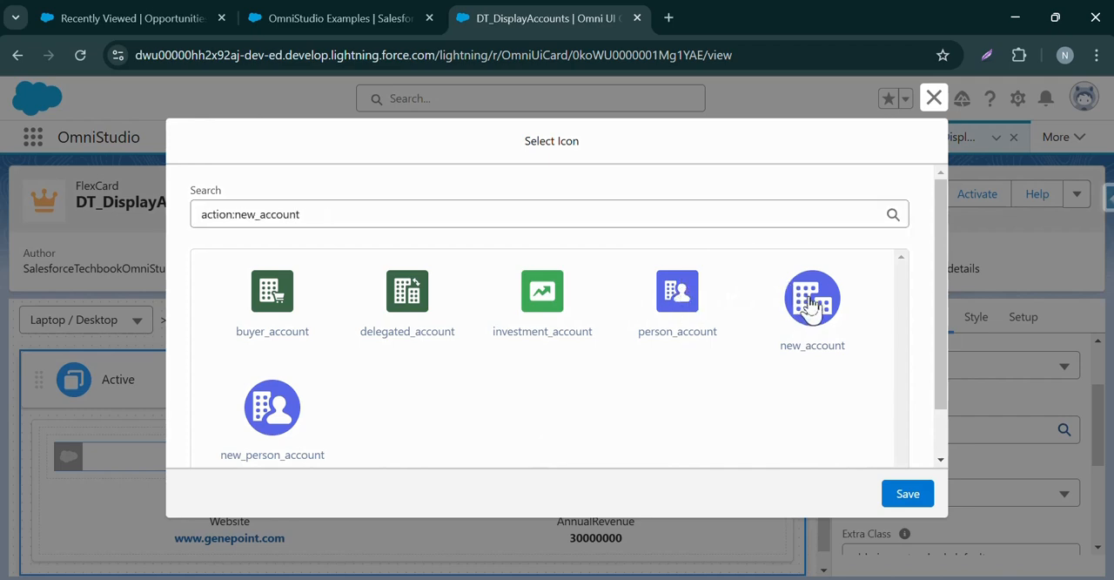
pyautogui.click(905, 496)
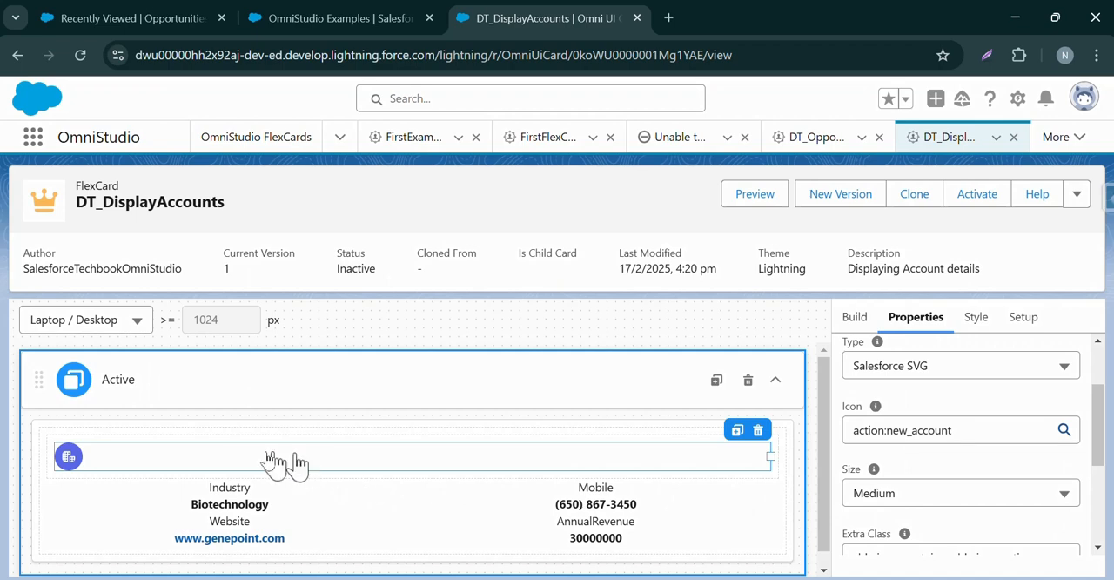
# Set the account icon's size to Large.
pyautogui.moveTo(1101, 396); pyautogui.dragTo(1030, 443)
pyautogui.moveTo(1096, 448); pyautogui.dragTo(1094, 398)
pyautogui.click(1023, 459)
pyautogui.moveTo(874, 469)
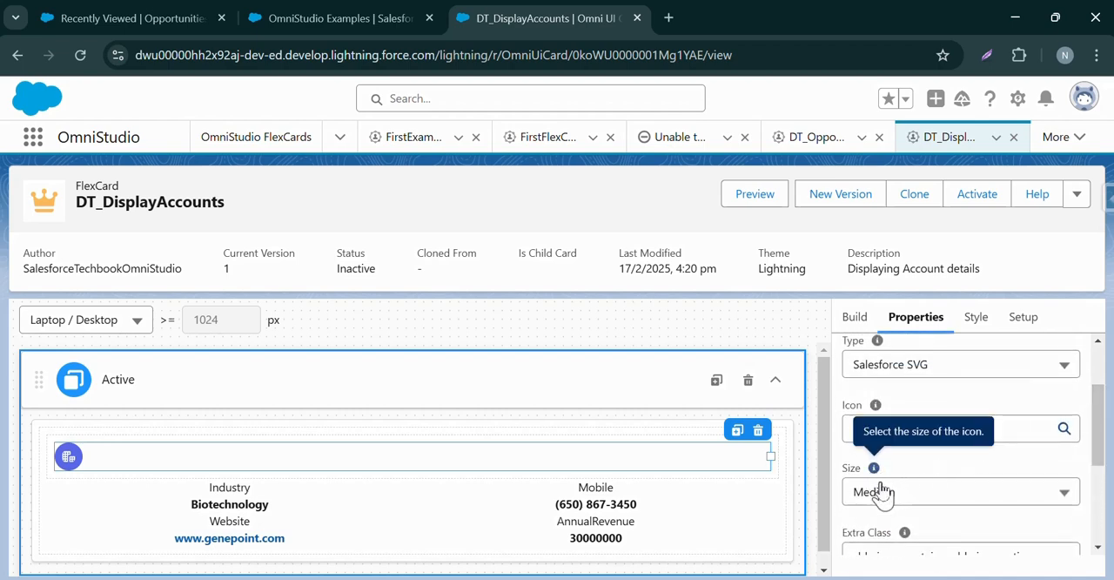
pyautogui.click(886, 499)
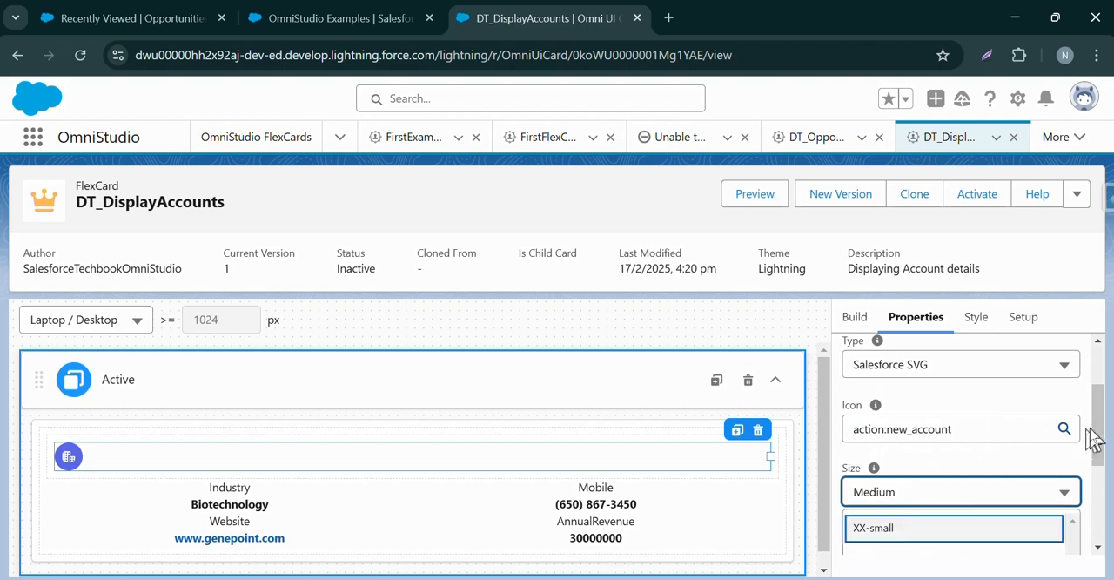
pyautogui.moveTo(1094, 431); pyautogui.dragTo(1094, 458)
pyautogui.click(1003, 420)
pyautogui.click(1003, 423)
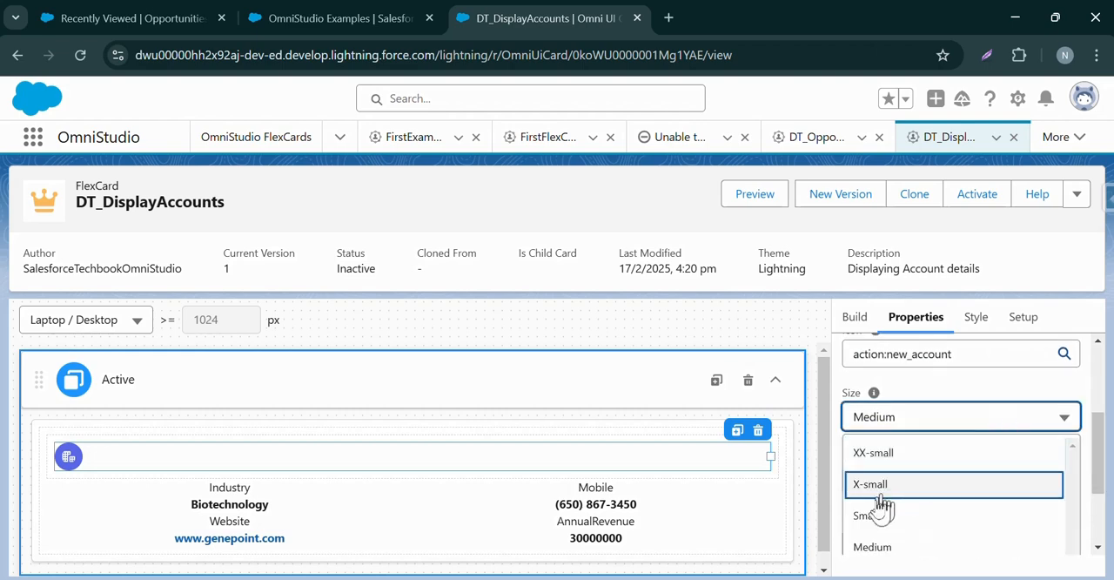
pyautogui.scroll(-3, 1049, 458)
pyautogui.click(1025, 450)
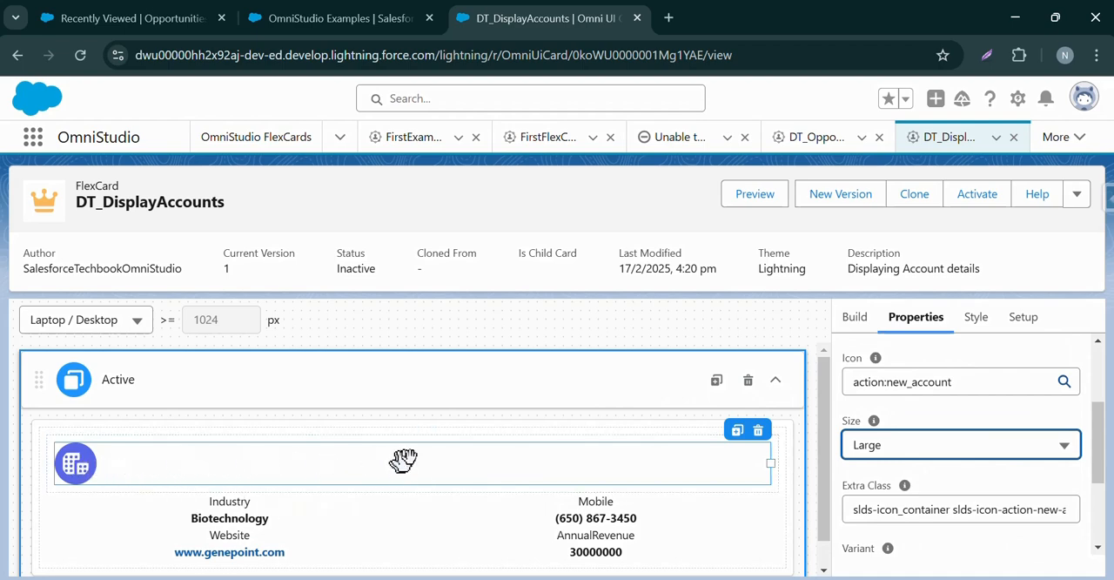
# Center the account icon horizontally in its block by setting its text alignment to Center.
pyautogui.click(972, 320)
pyautogui.scroll(-5, 966, 423)
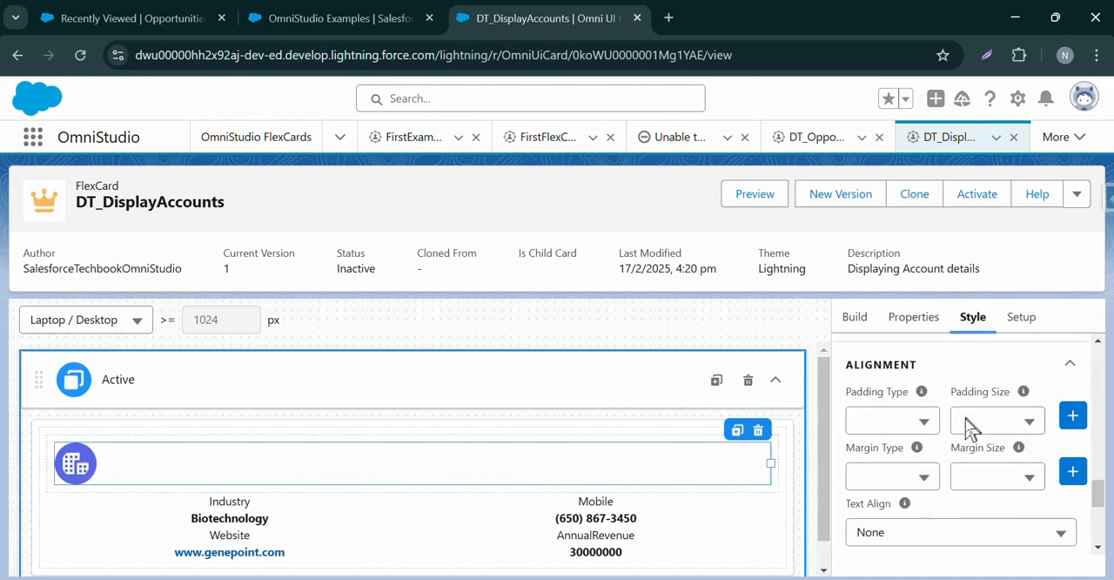
pyautogui.scroll(3, 942, 409)
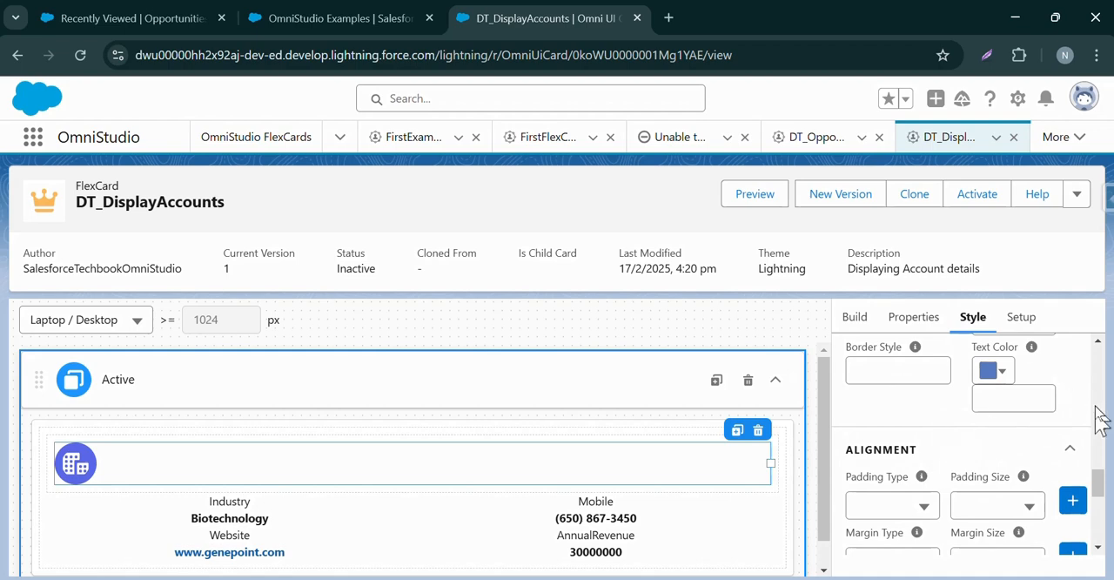
pyautogui.moveTo(1099, 487); pyautogui.dragTo(1100, 525)
pyautogui.click(939, 398)
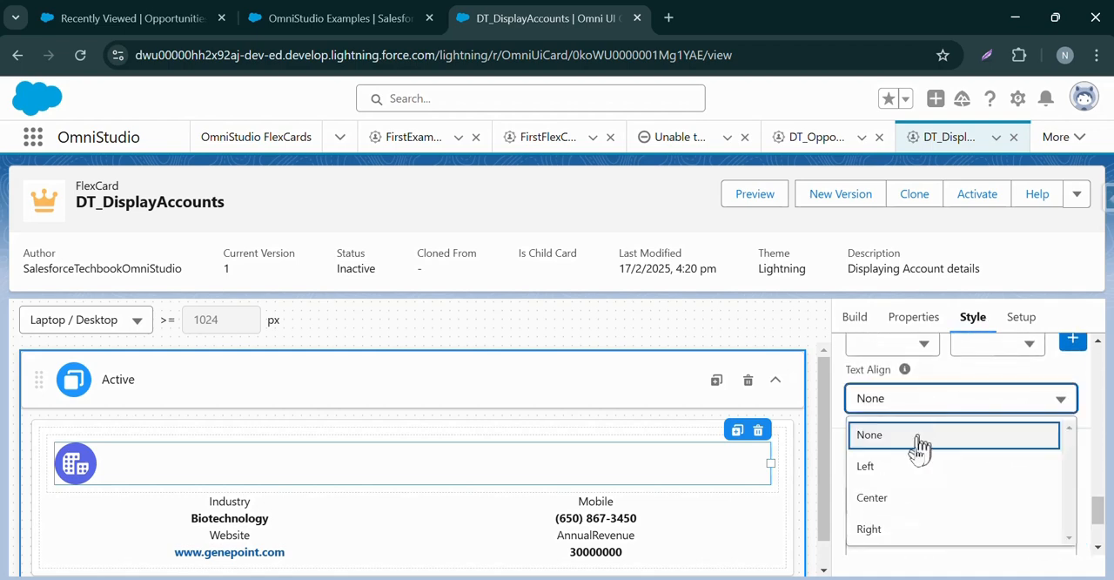
pyautogui.click(900, 510)
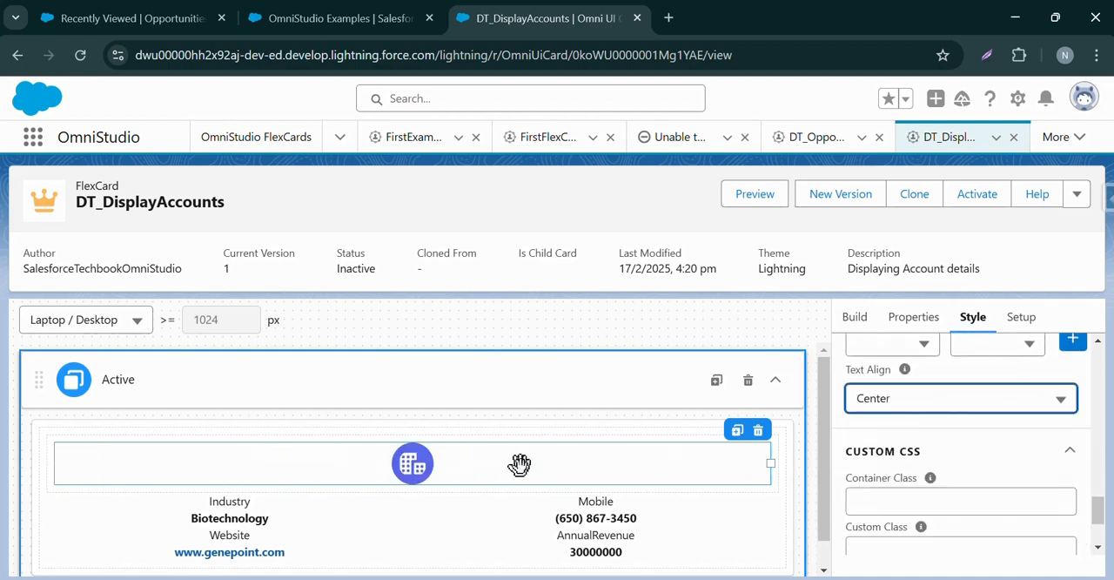
# Add a Text element directly below the account icon inside the header block.
pyautogui.click(854, 317)
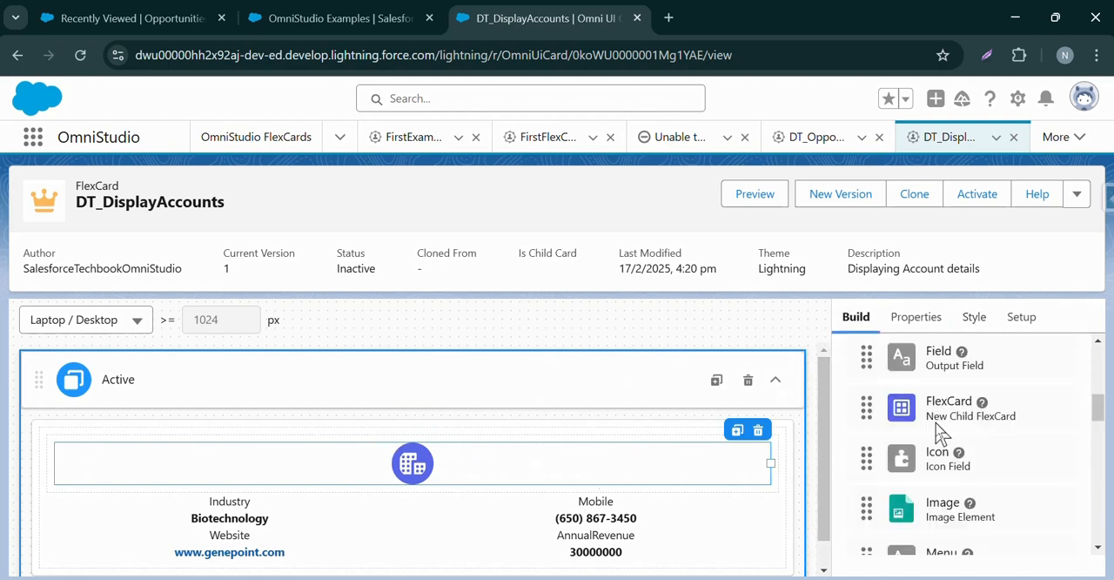
pyautogui.scroll(5, 935, 426)
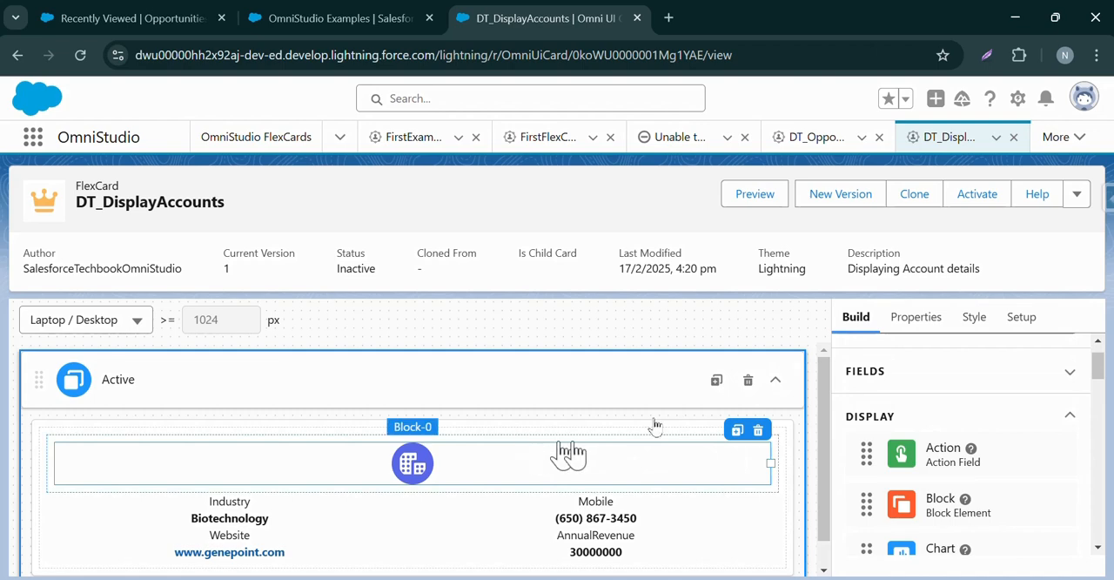
pyautogui.moveTo(1098, 366); pyautogui.dragTo(1103, 451)
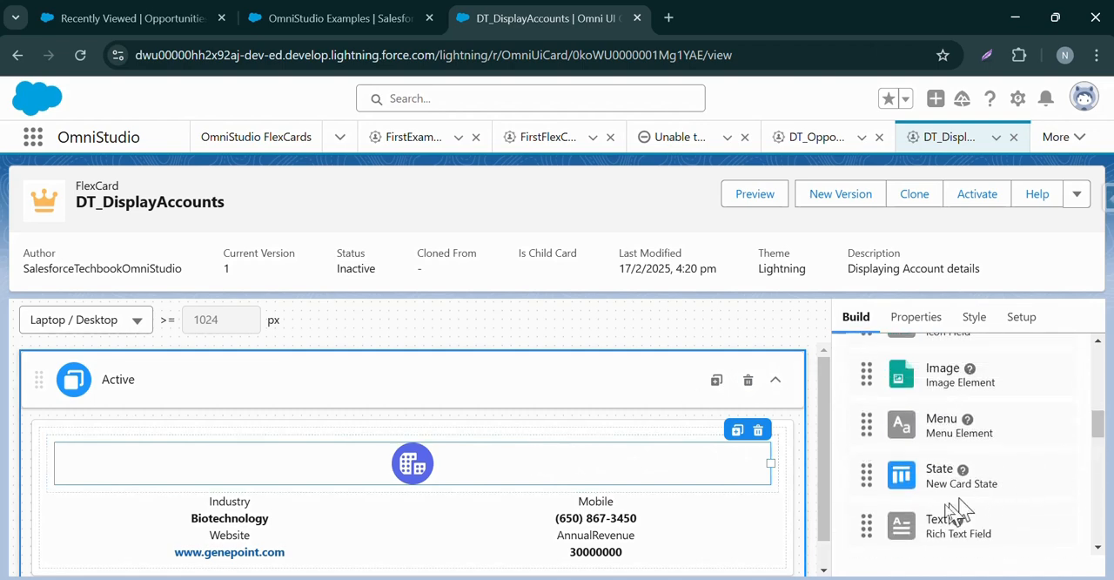
pyautogui.moveTo(890, 517); pyautogui.dragTo(355, 480)
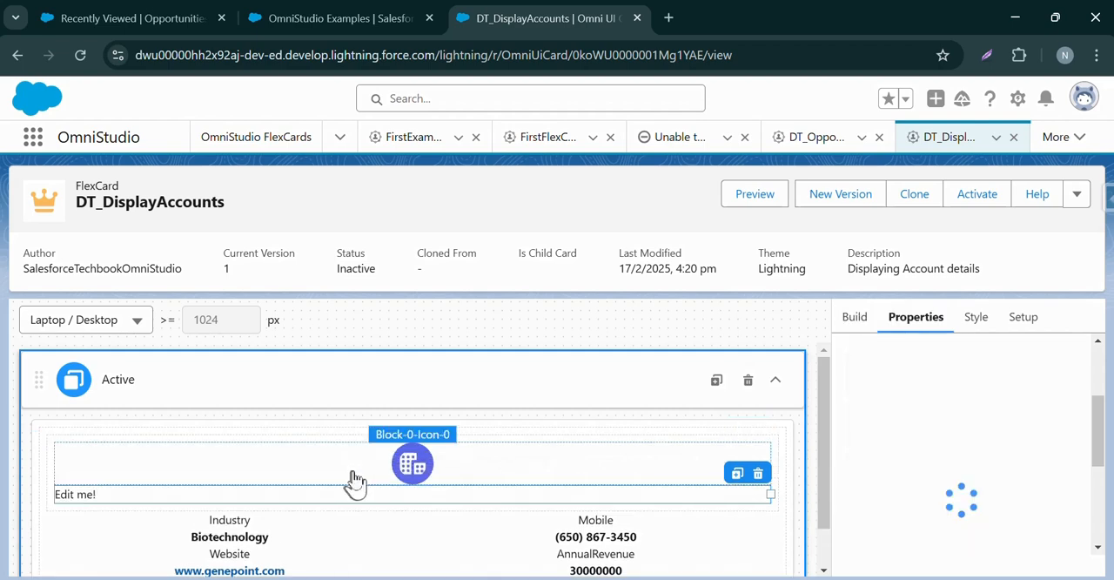
# Replace the new text element's placeholder "Edit me!" with the Name merge field.
pyautogui.click(90, 492)
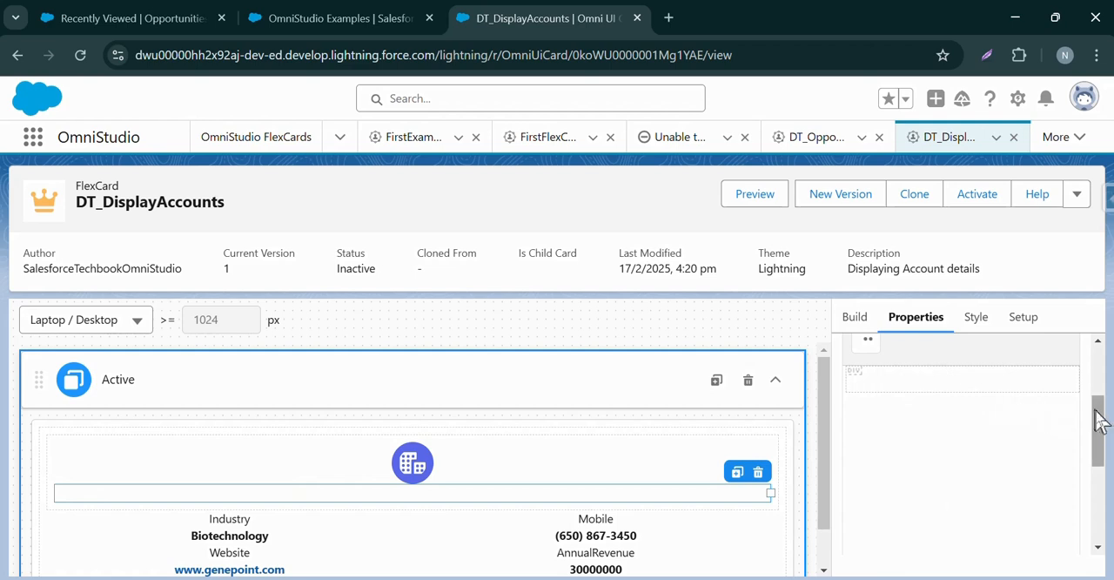
pyautogui.scroll(3, 1099, 409)
pyautogui.click(957, 414)
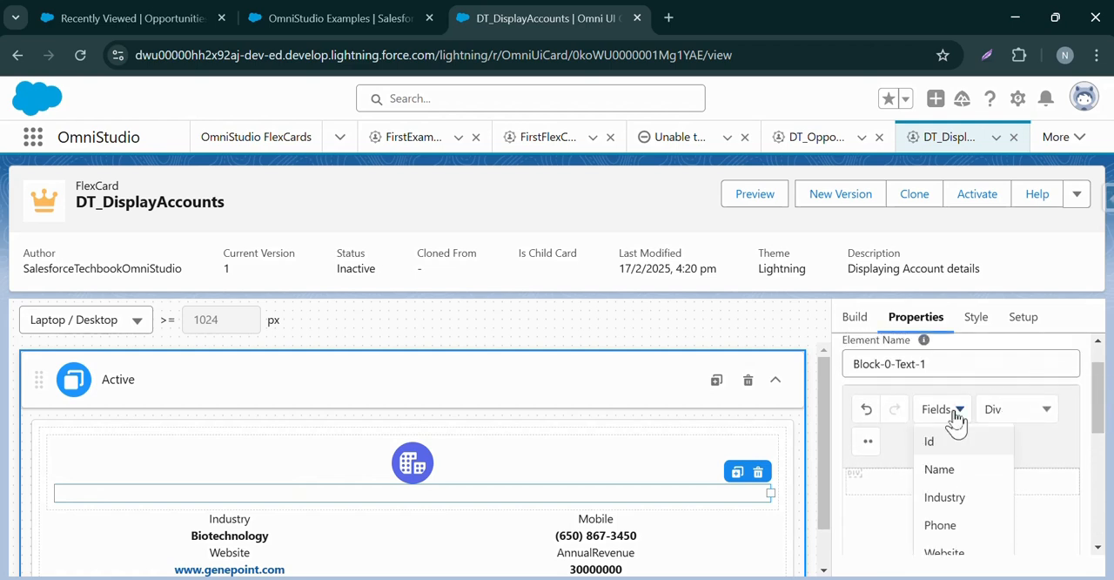
pyautogui.click(945, 467)
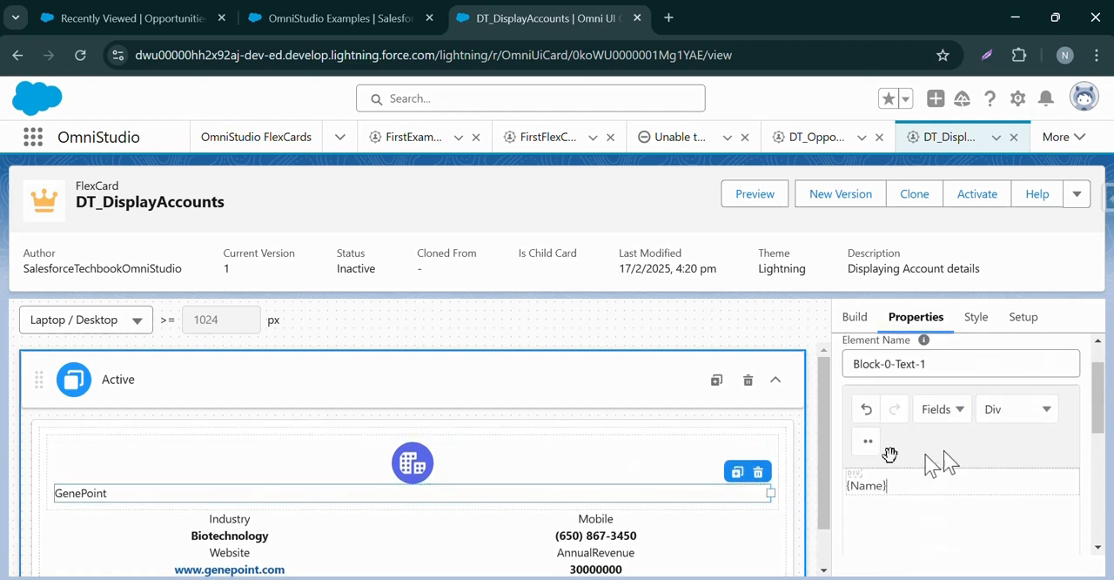
# Reveal the extra text formatting options and set the {Name} text's font size to 18pt.
pyautogui.click(867, 441)
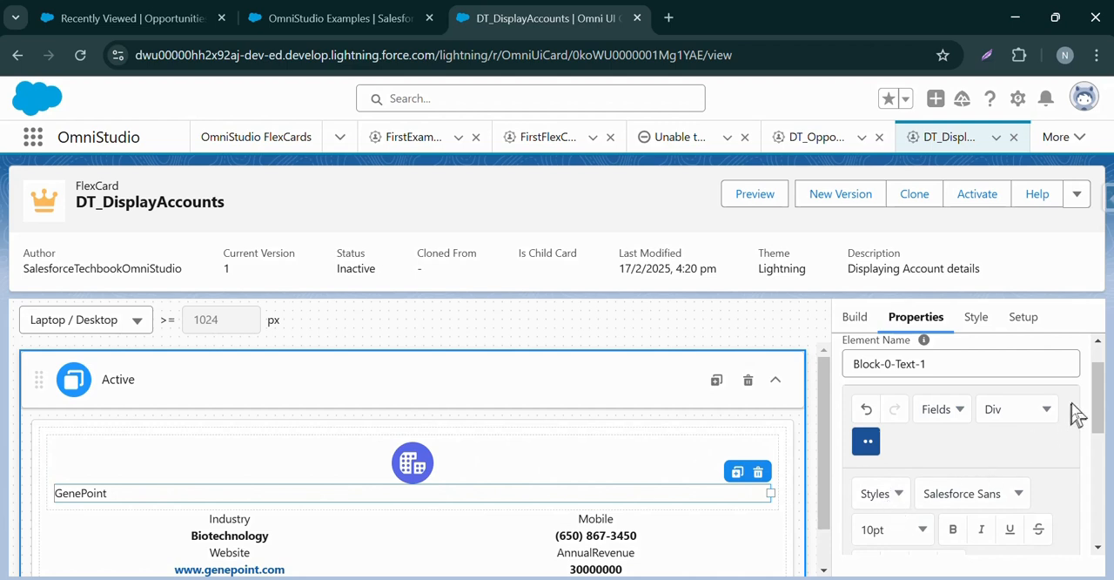
pyautogui.scroll(-1, 1095, 398)
pyautogui.click(900, 414)
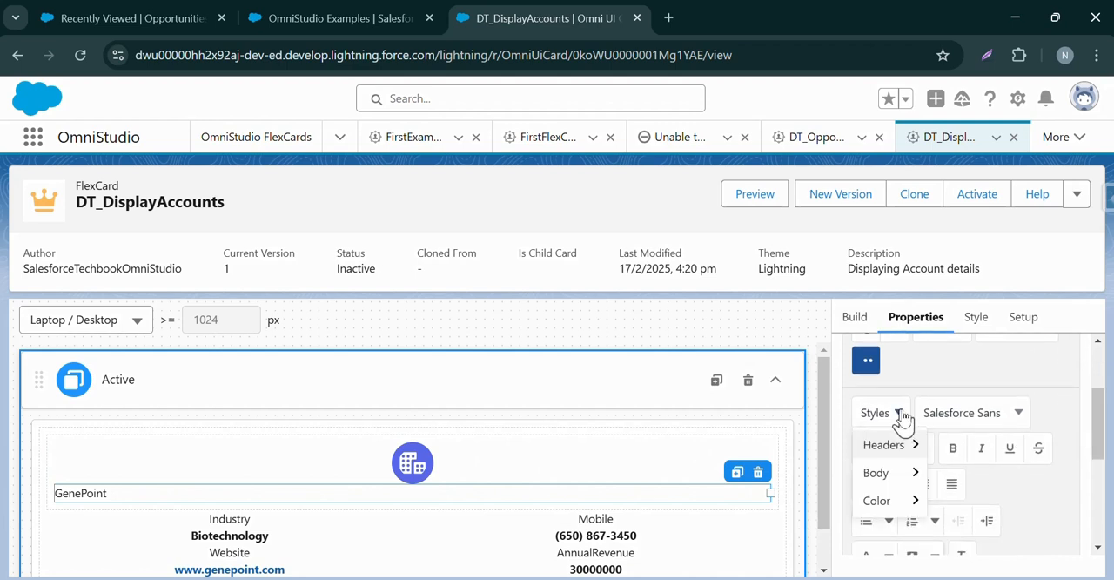
pyautogui.click(900, 416)
pyautogui.click(897, 448)
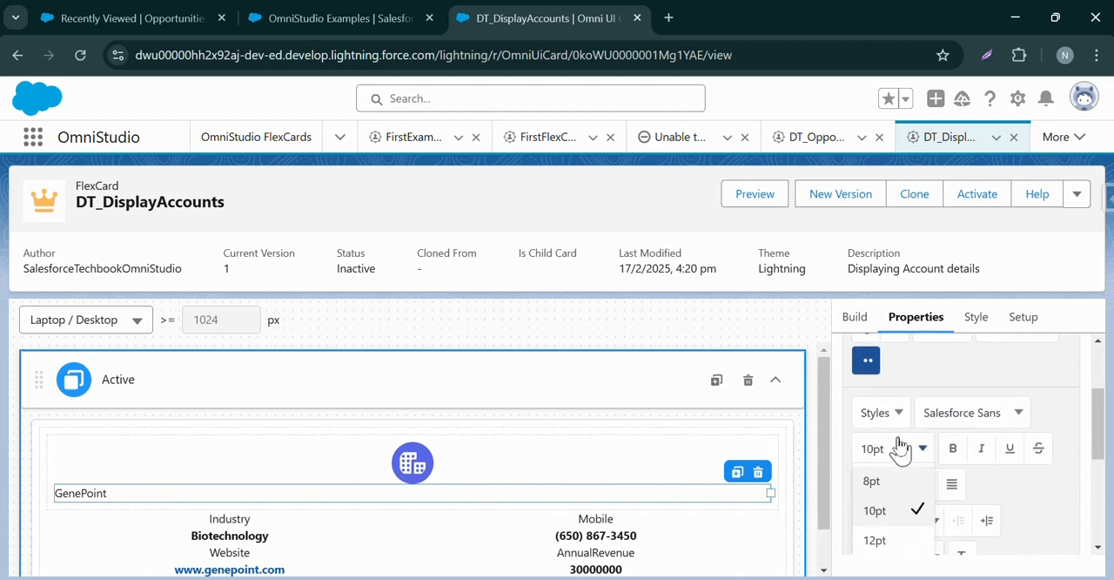
pyautogui.scroll(-3, 892, 518)
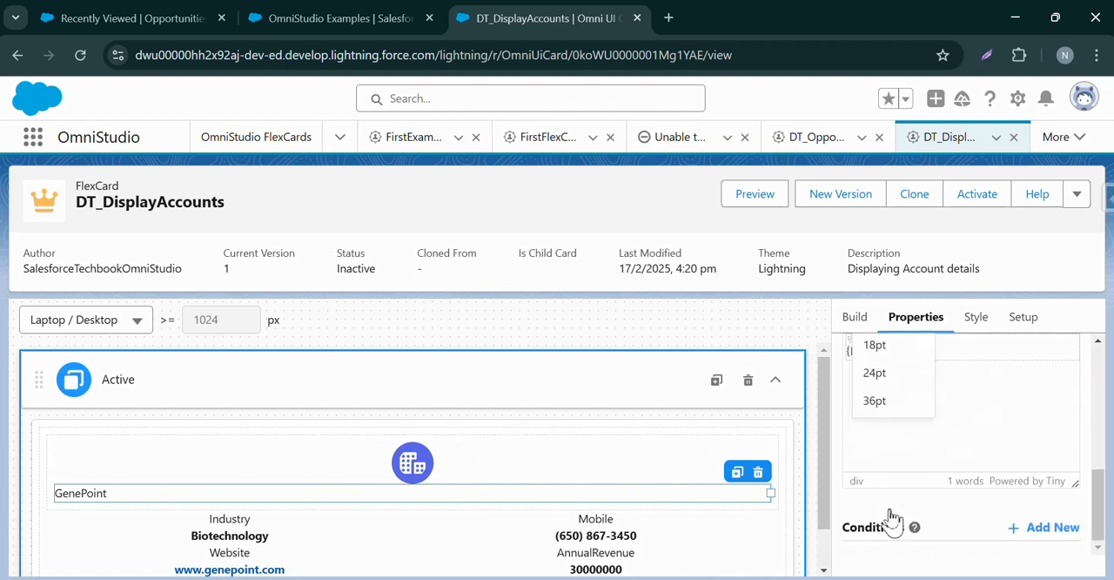
pyautogui.click(915, 351)
pyautogui.moveTo(1098, 498); pyautogui.dragTo(1059, 450)
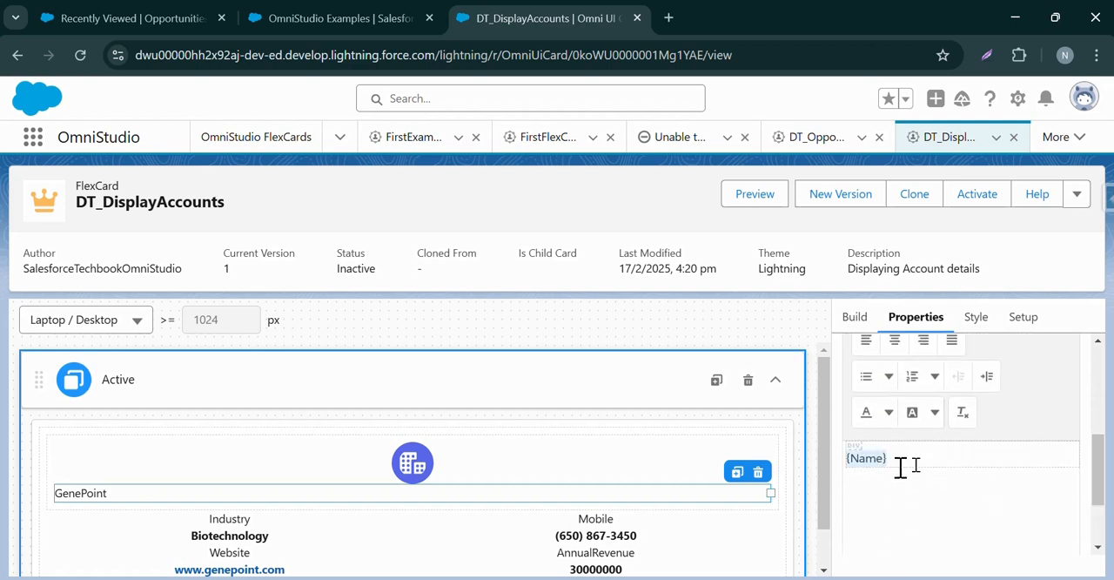
pyautogui.moveTo(1098, 459); pyautogui.dragTo(983, 439)
pyautogui.click(923, 396)
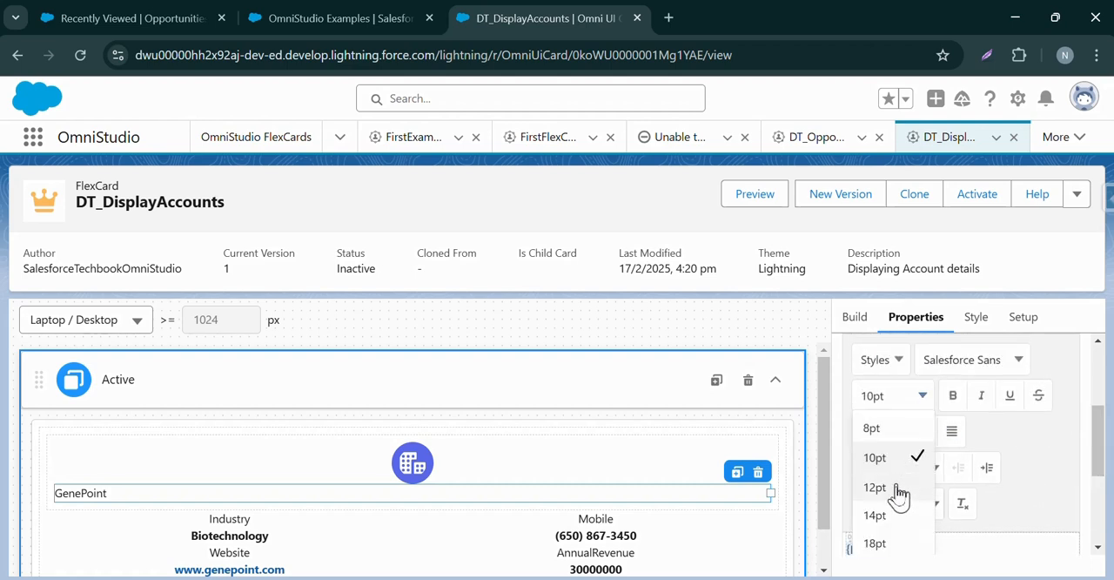
pyautogui.click(881, 539)
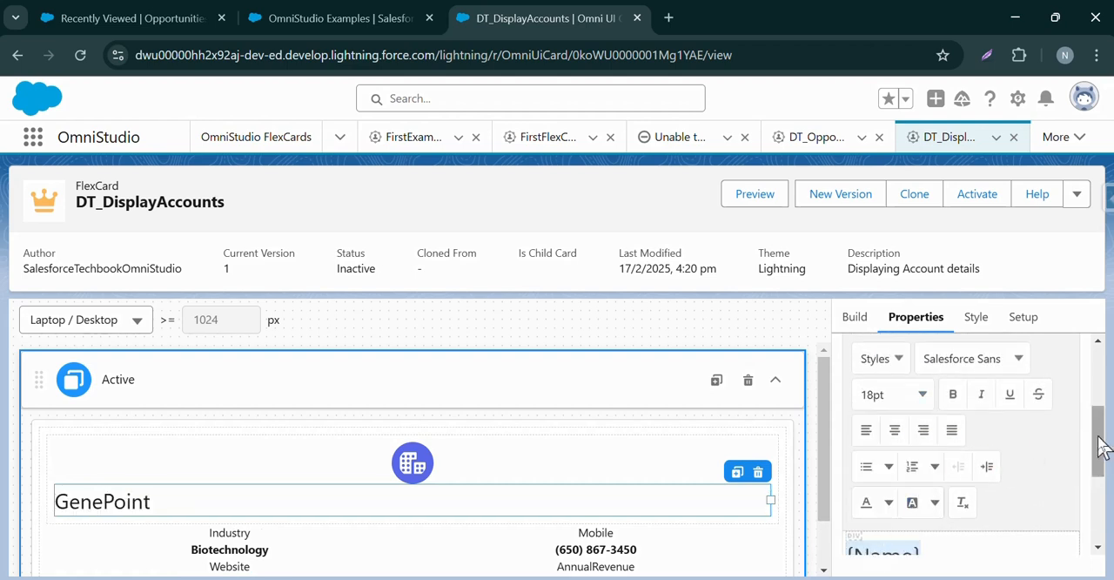
# Increase the {Name} text's font size to 24pt and make it bold.
pyautogui.moveTo(1097, 445); pyautogui.dragTo(1102, 423)
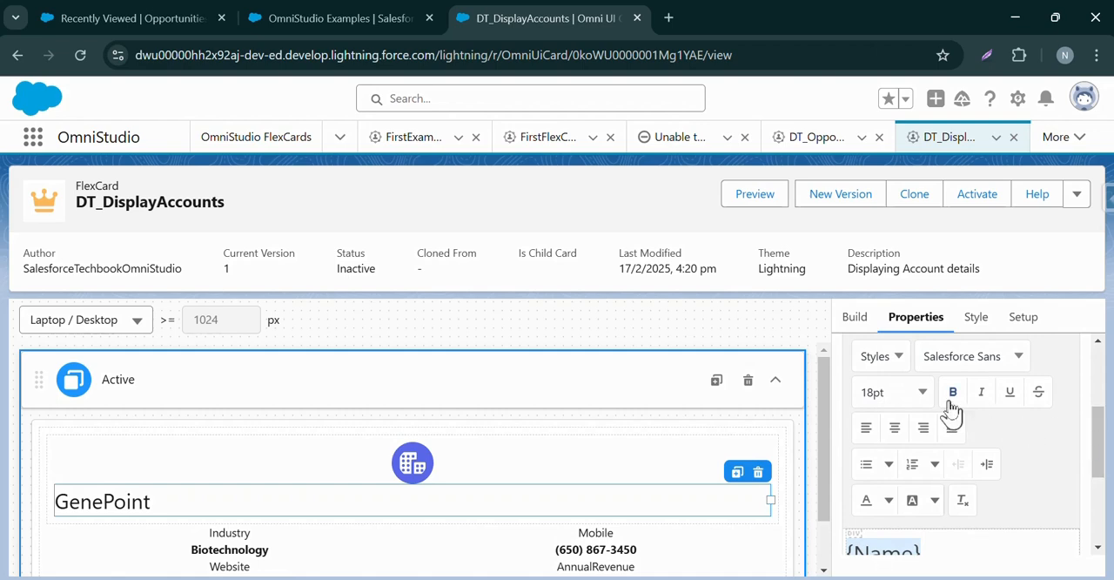
pyautogui.click(908, 396)
pyautogui.scroll(-3, 892, 488)
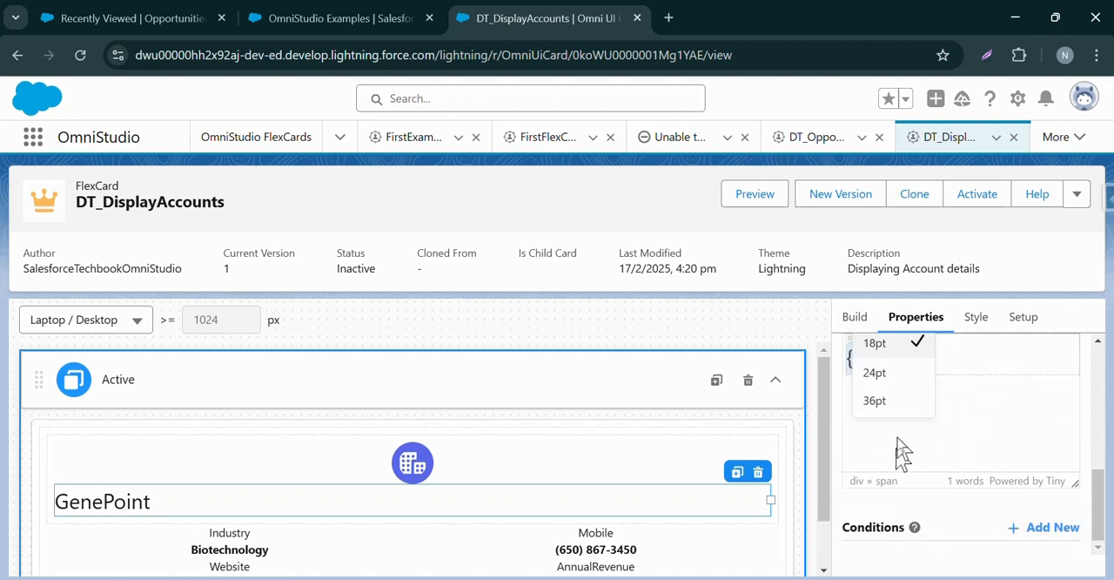
pyautogui.click(908, 391)
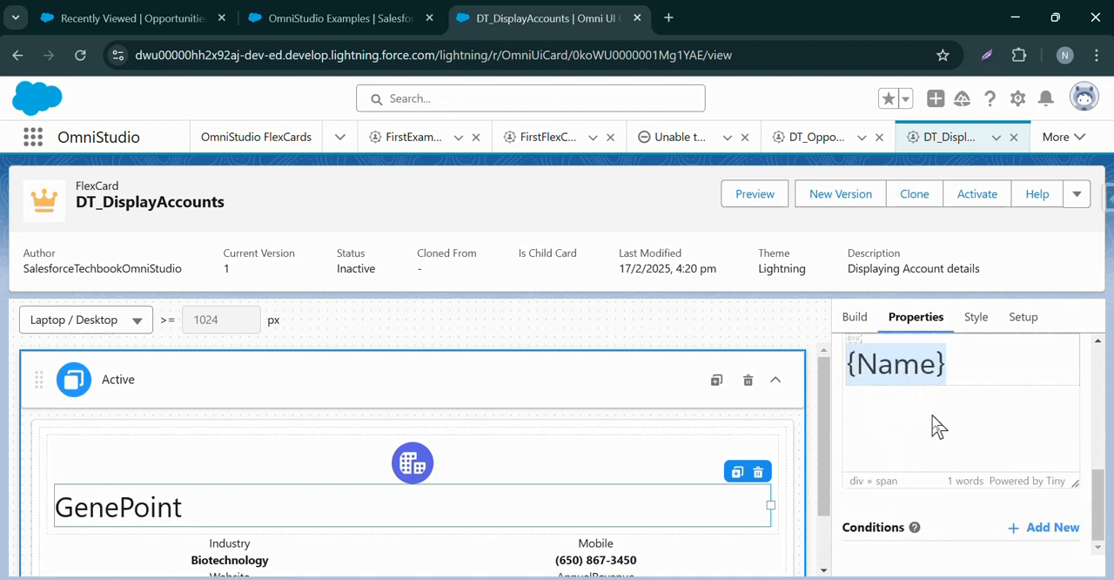
pyautogui.moveTo(1098, 498); pyautogui.dragTo(1097, 423)
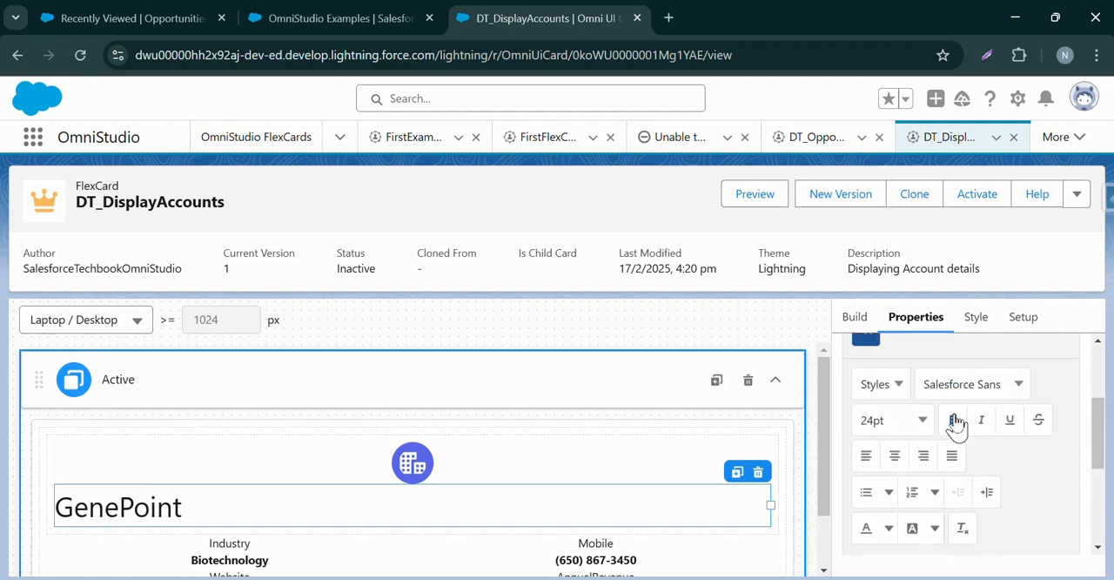
pyautogui.click(953, 420)
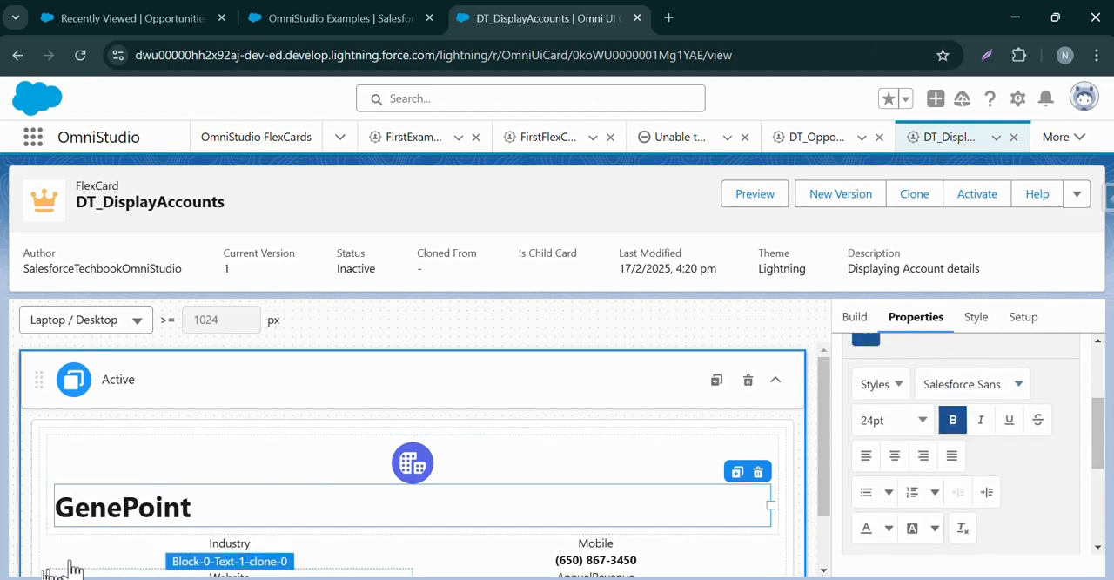
# Center the account name text by setting its Text Align style to Center.
pyautogui.click(972, 316)
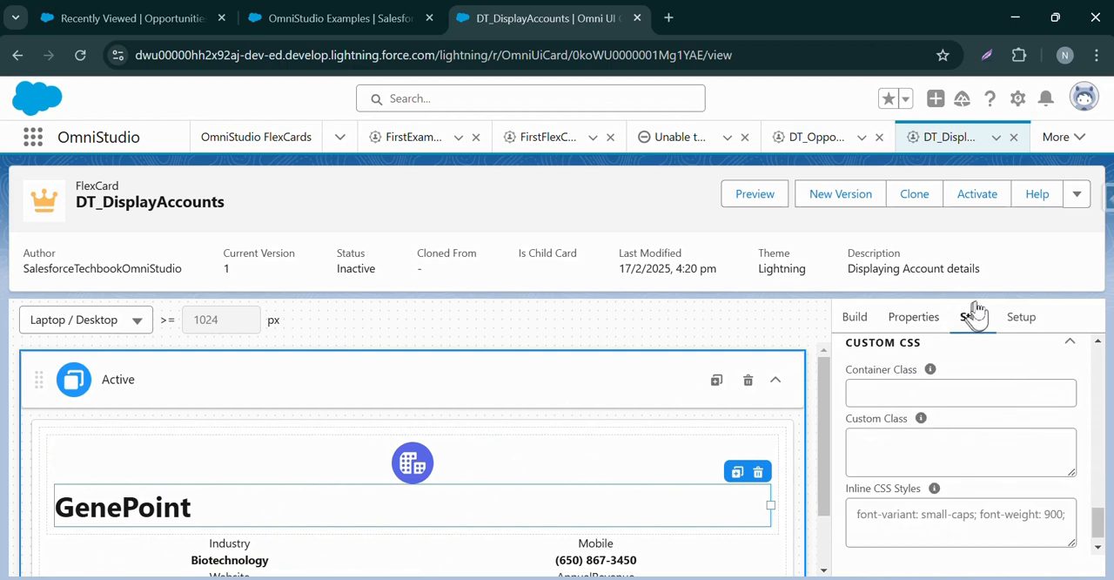
pyautogui.scroll(-1, 983, 409)
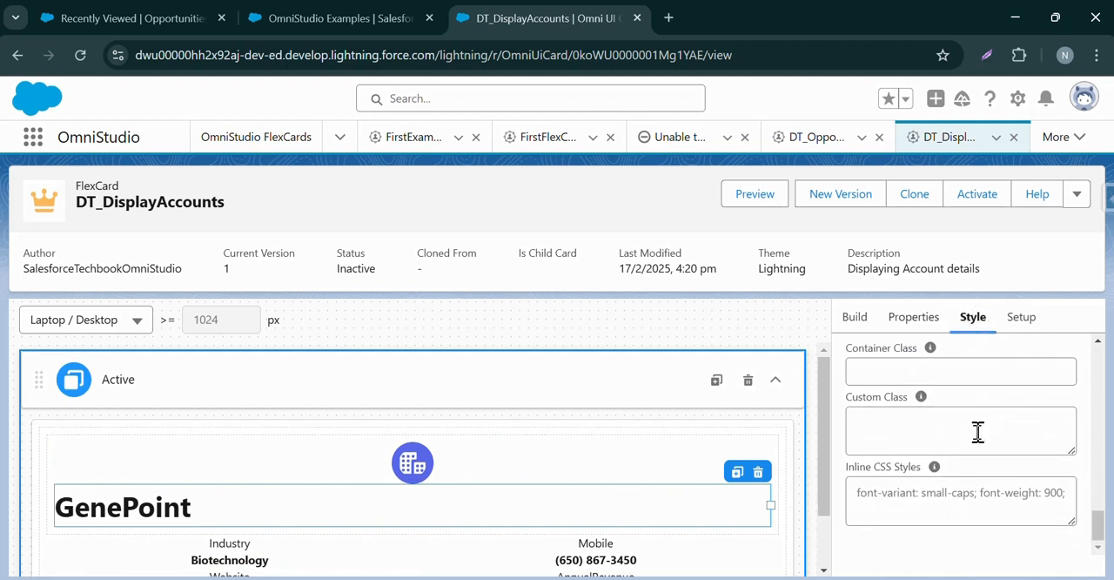
pyautogui.scroll(3, 977, 432)
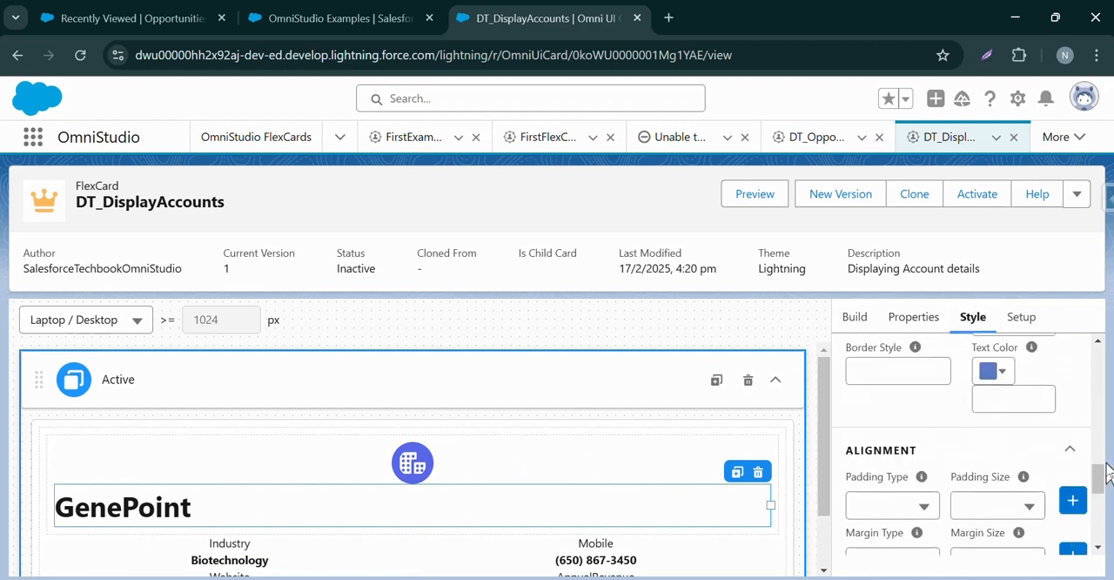
pyautogui.moveTo(1099, 469); pyautogui.dragTo(1101, 510)
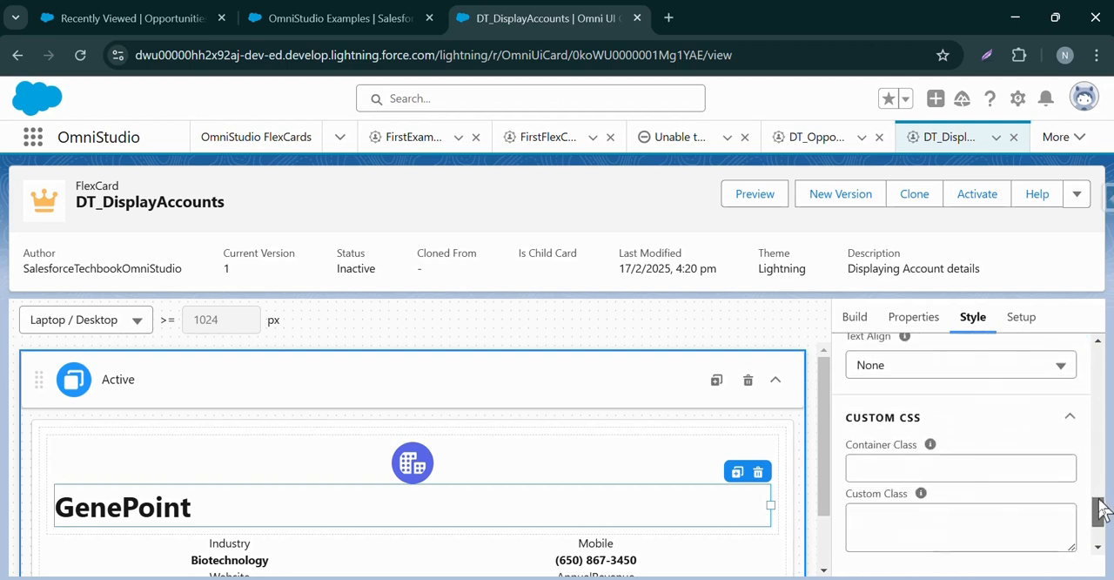
pyautogui.click(961, 366)
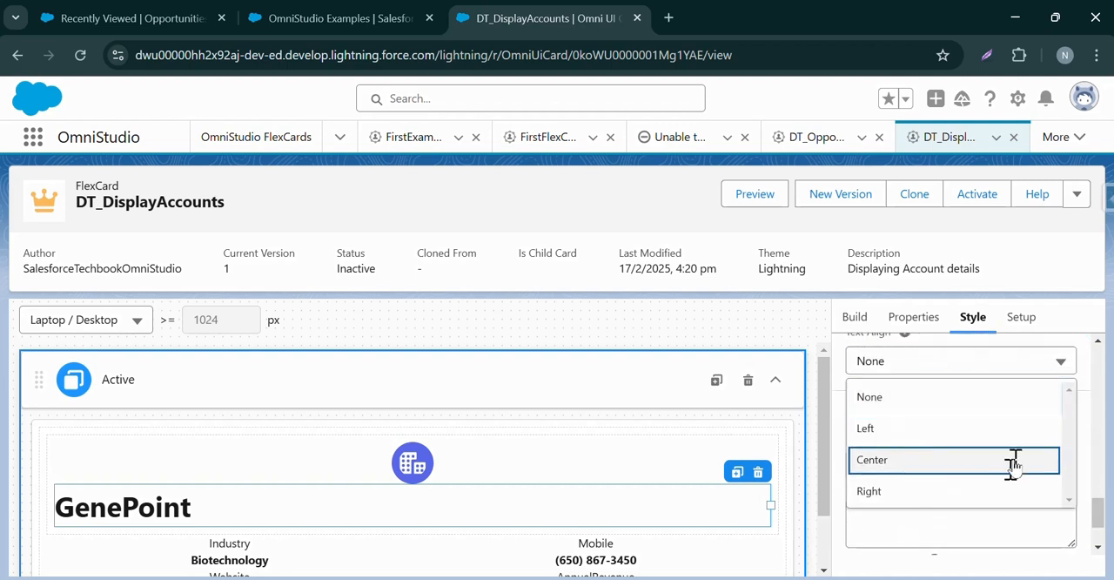
pyautogui.click(1012, 463)
pyautogui.moveTo(1097, 516); pyautogui.dragTo(1095, 492)
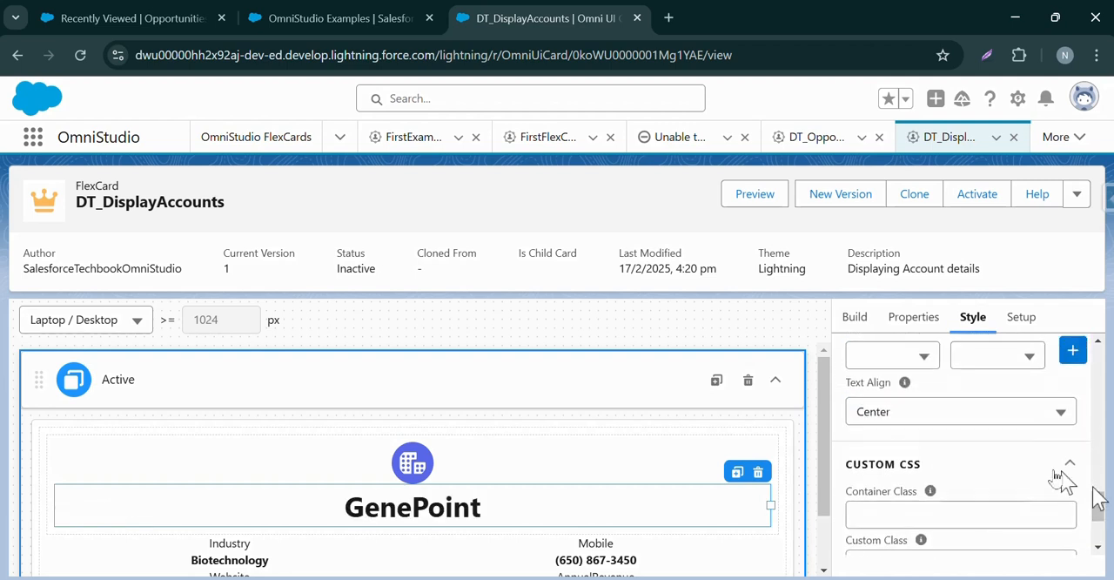
pyautogui.moveTo(903, 386)
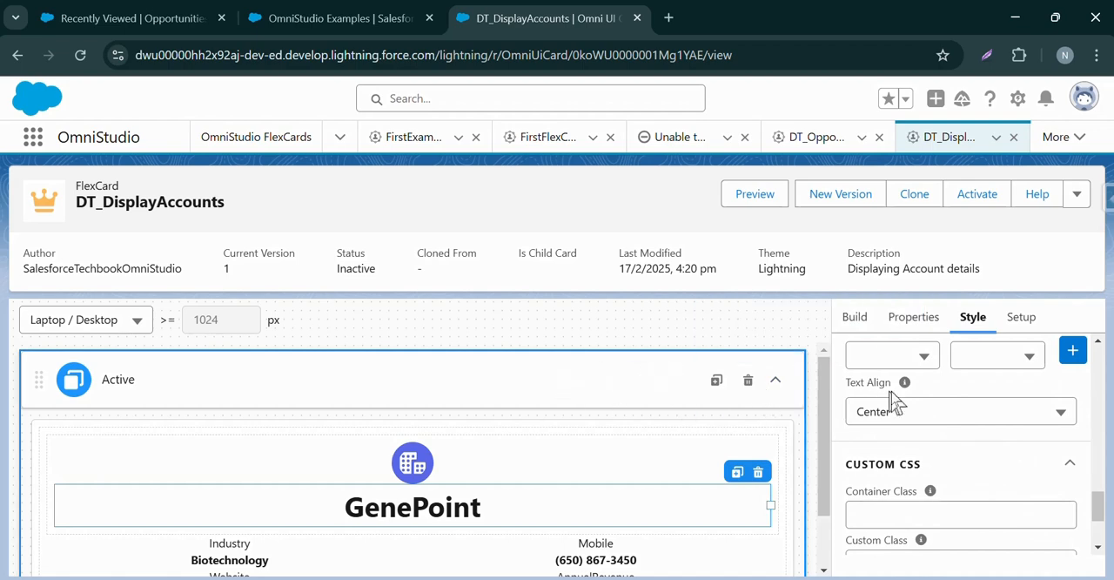
pyautogui.moveTo(1097, 499); pyautogui.dragTo(1096, 522)
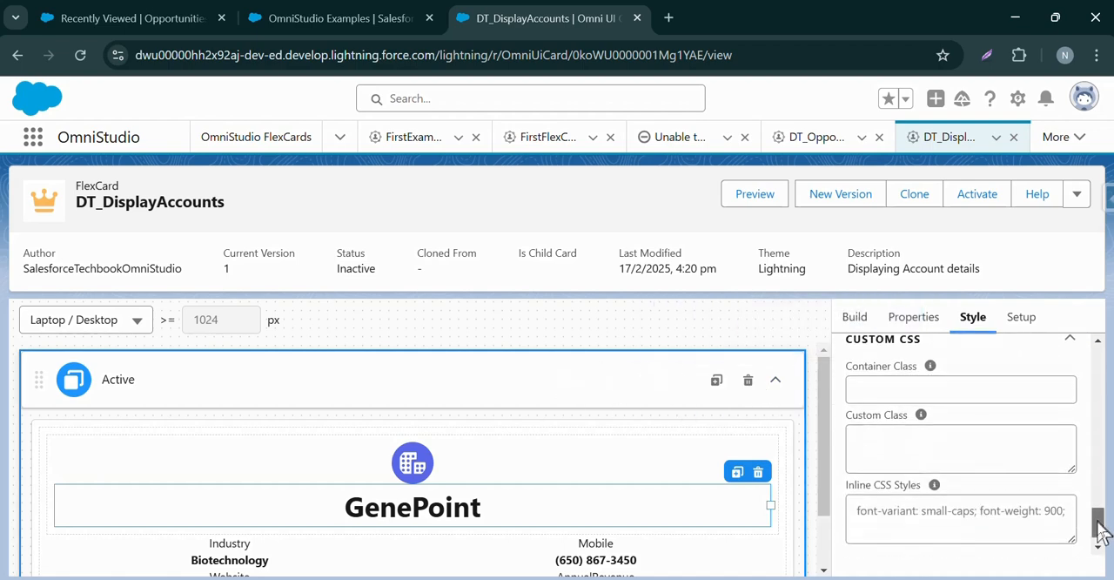
# Examine the card's structure by selecting the icon, account name, header block, enclosing block and the field text elements below.
pyautogui.moveTo(830, 444); pyautogui.dragTo(821, 510)
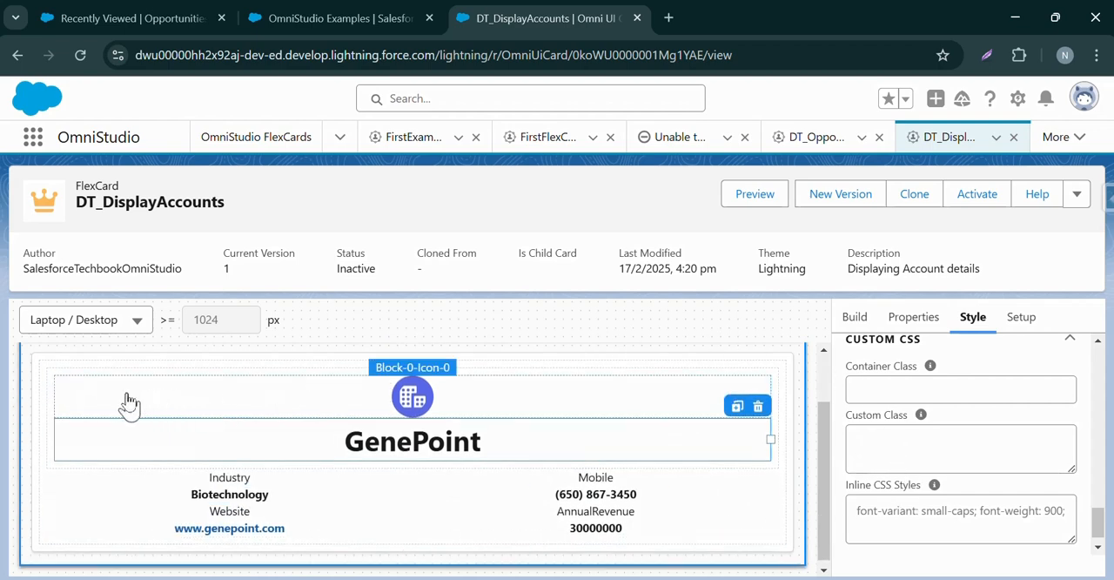
pyautogui.click(72, 401)
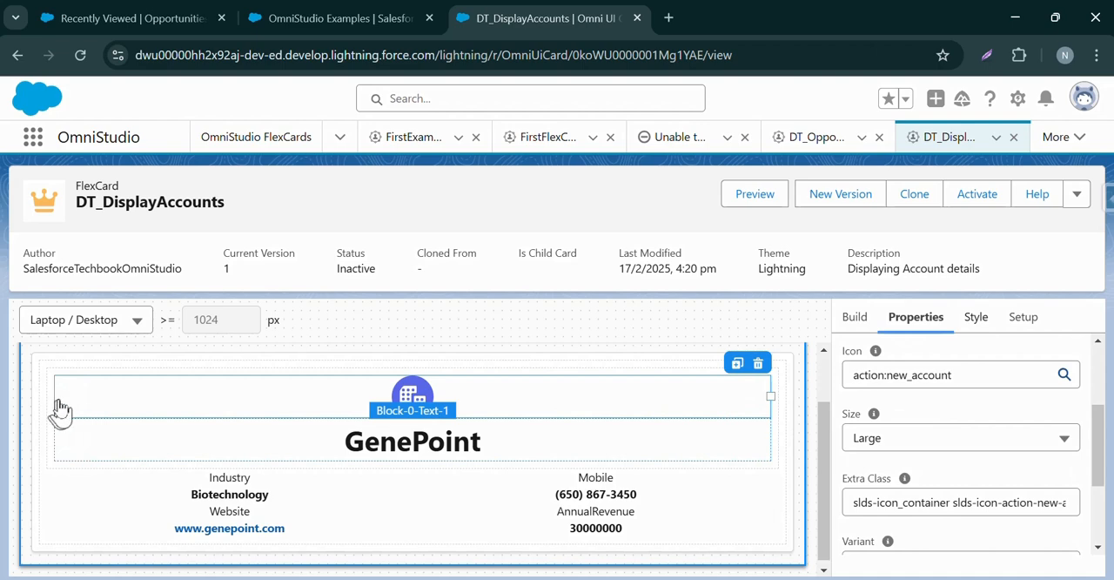
pyautogui.click(60, 394)
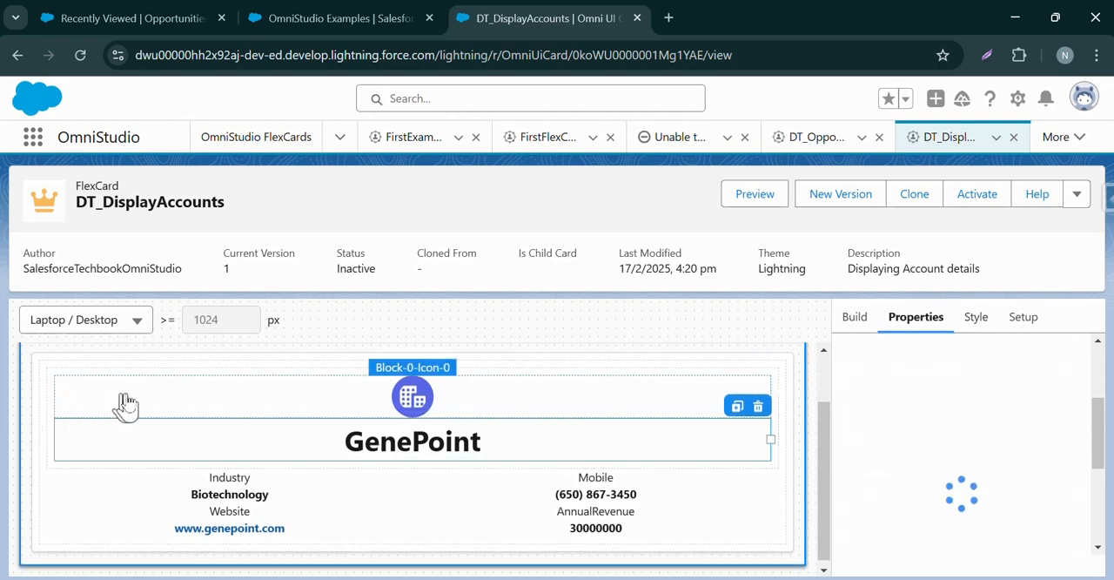
pyautogui.click(58, 398)
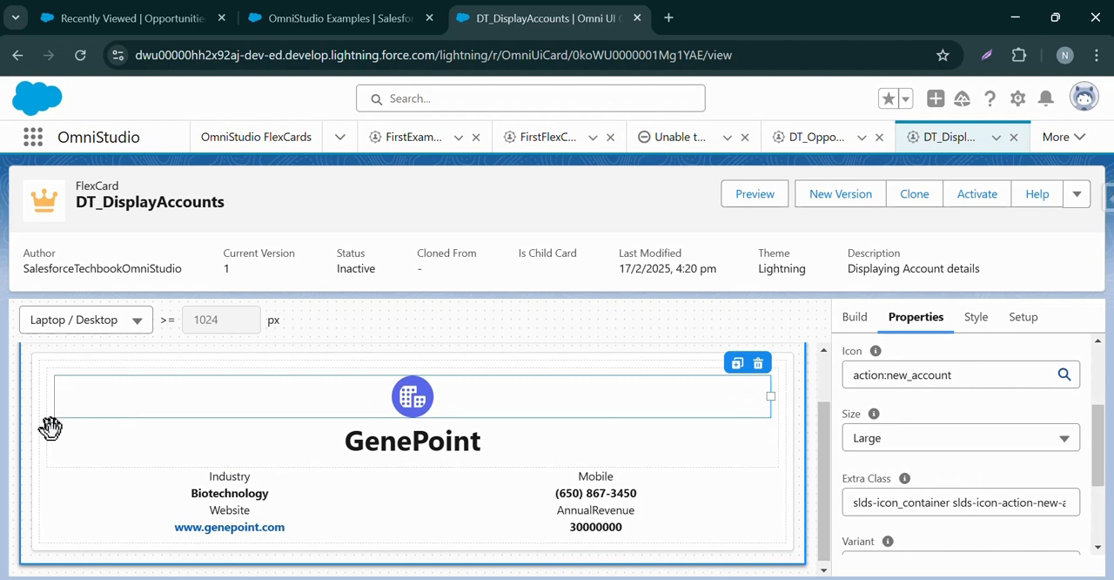
pyautogui.click(49, 390)
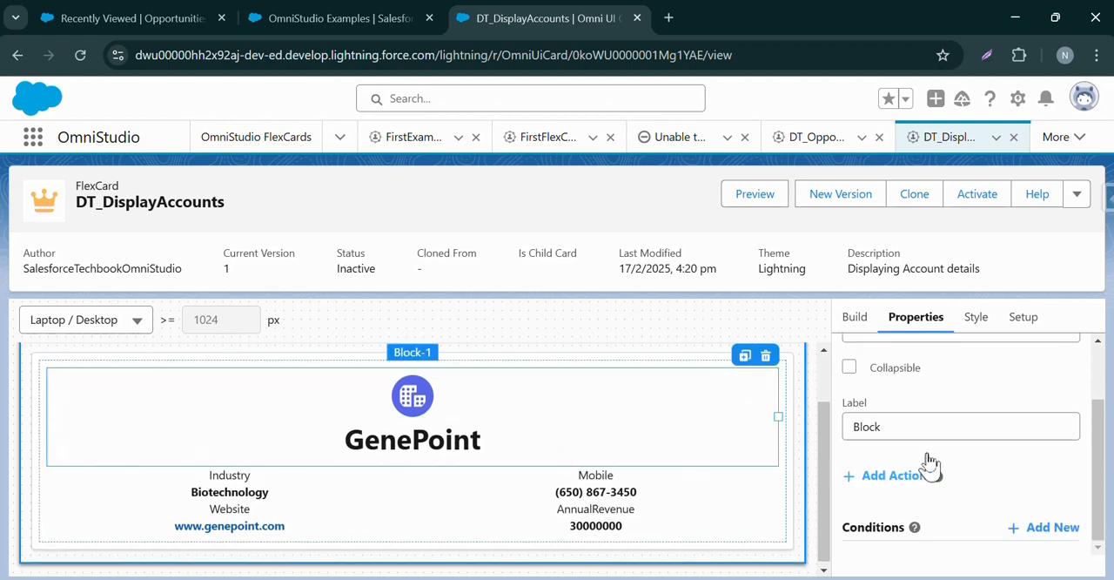
pyautogui.scroll(2, 927, 462)
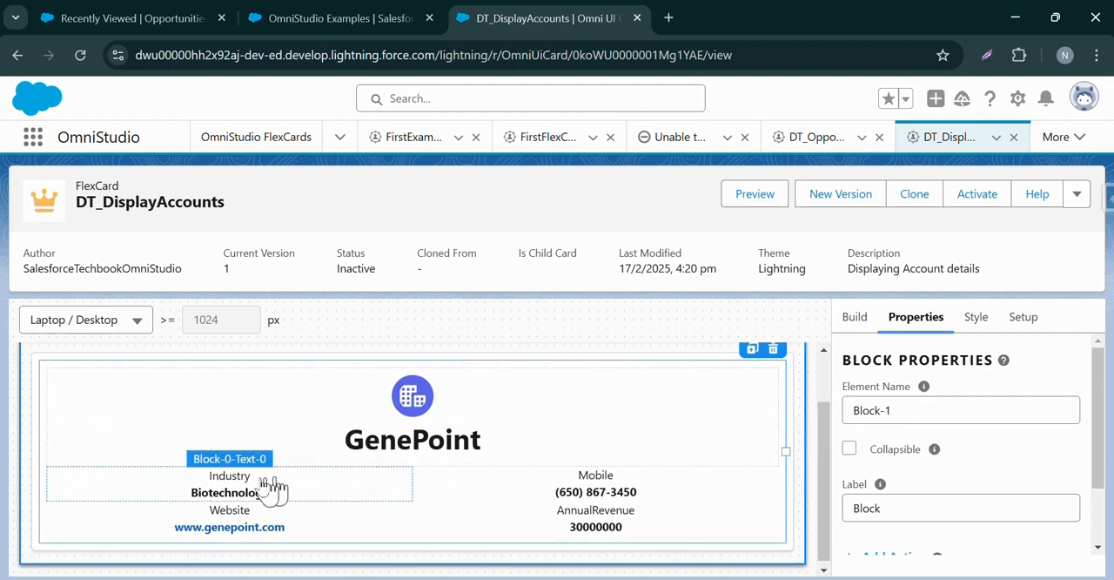
pyautogui.click(206, 478)
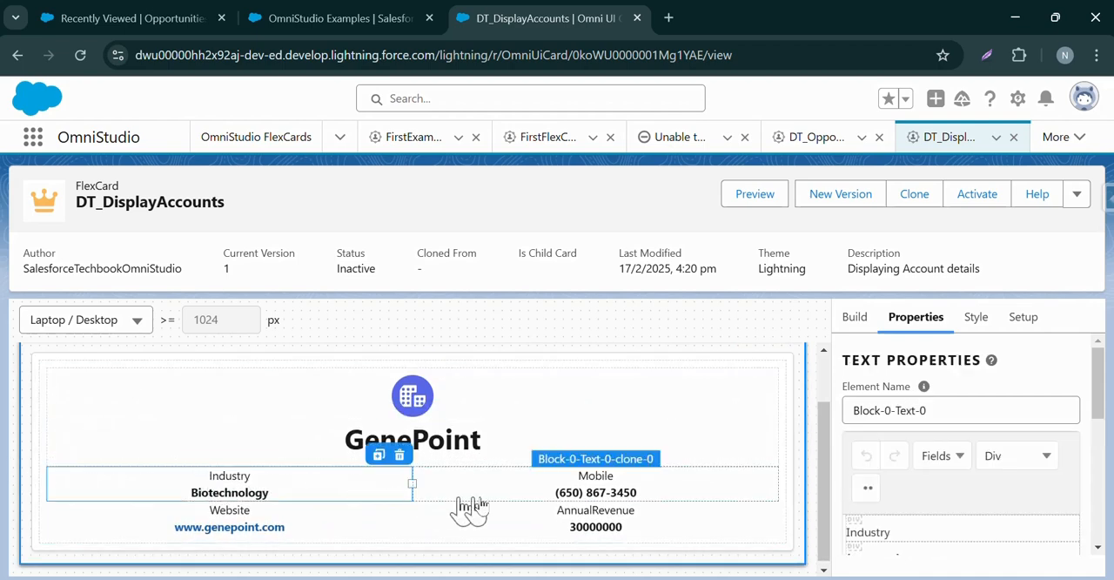
pyautogui.click(550, 500)
pyautogui.click(281, 523)
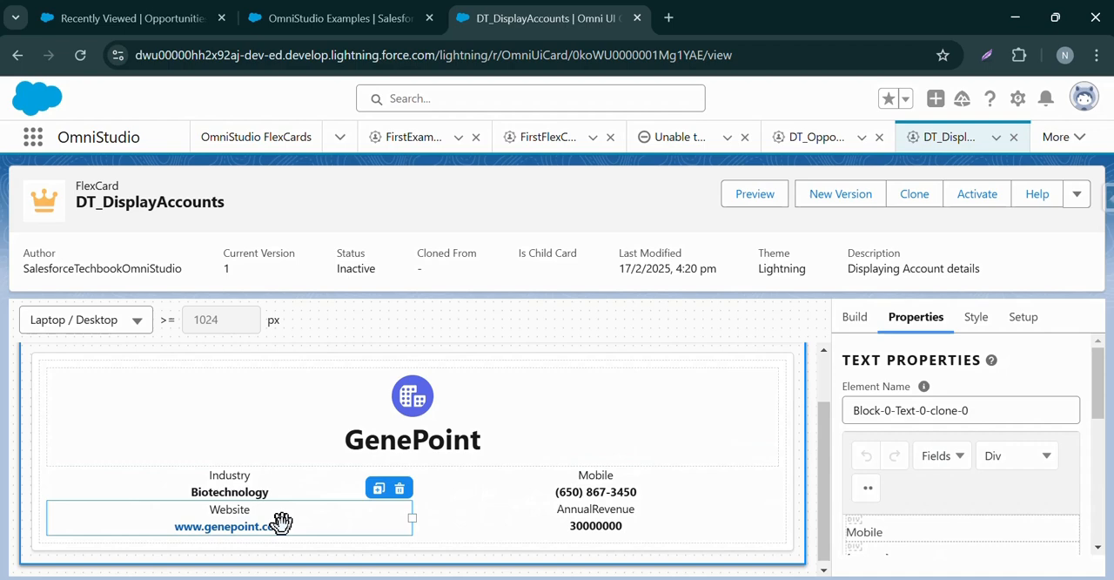
# Set the background color of Block-1, the outer block enclosing the header and fields, to light blue #A7DEFF.
pyautogui.click(505, 522)
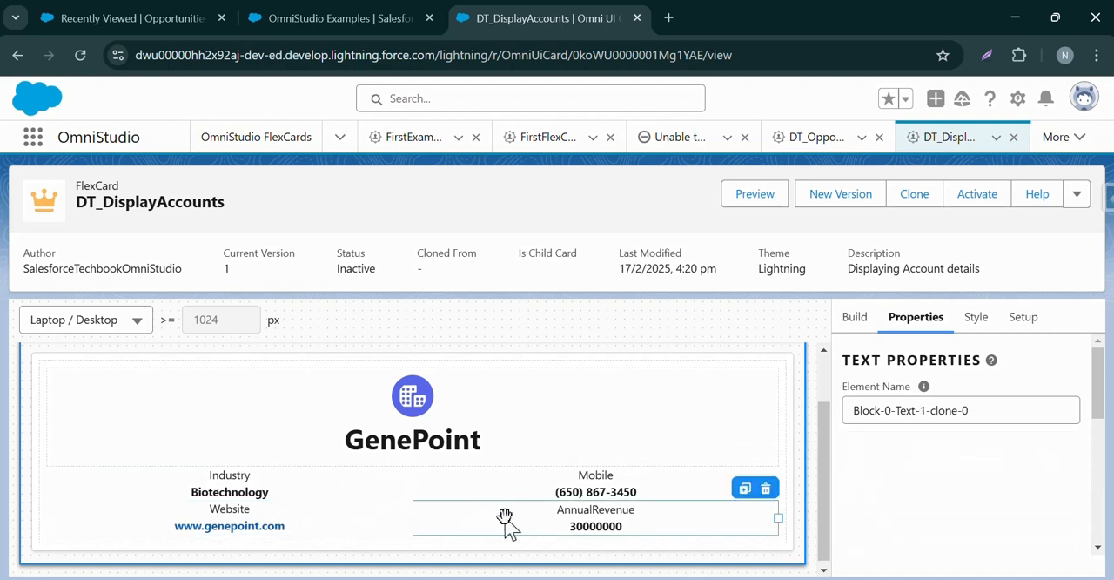
pyautogui.click(44, 380)
pyautogui.click(970, 318)
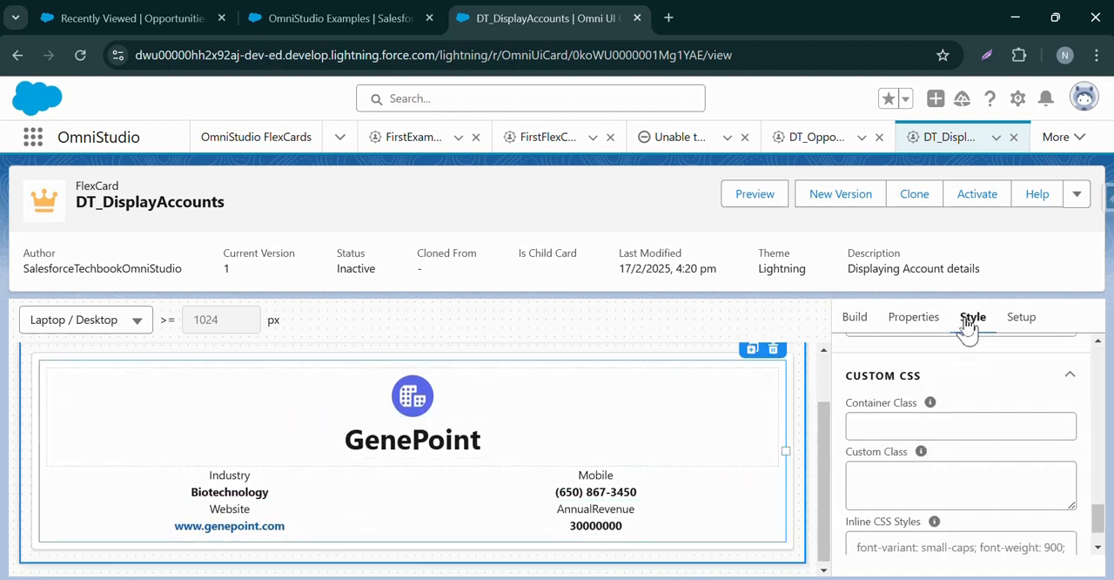
pyautogui.moveTo(1103, 531); pyautogui.dragTo(1099, 407)
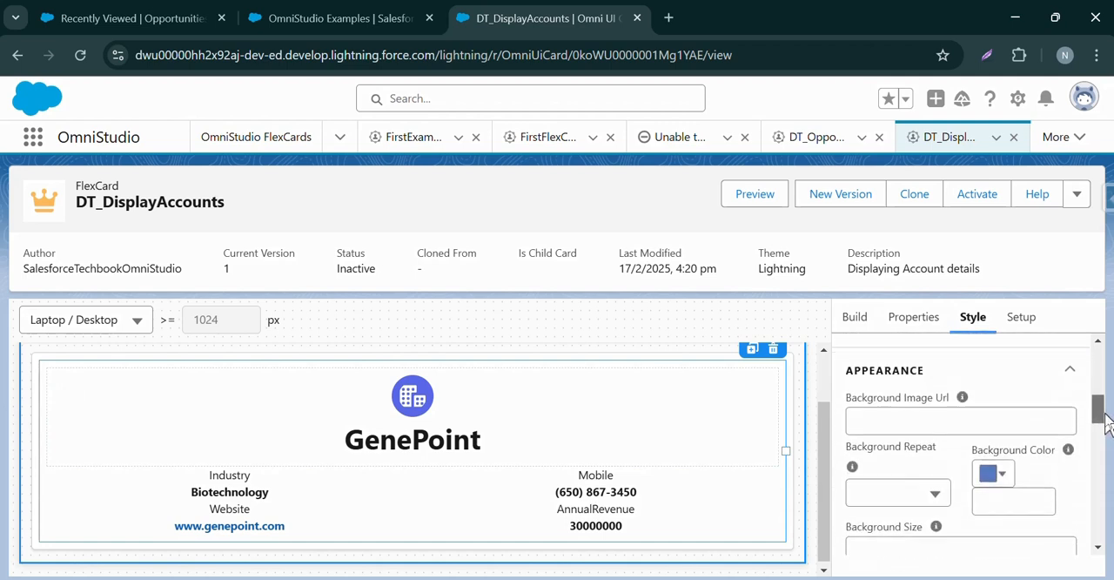
pyautogui.click(1002, 476)
pyautogui.moveTo(1095, 409); pyautogui.dragTo(1098, 432)
pyautogui.click(906, 404)
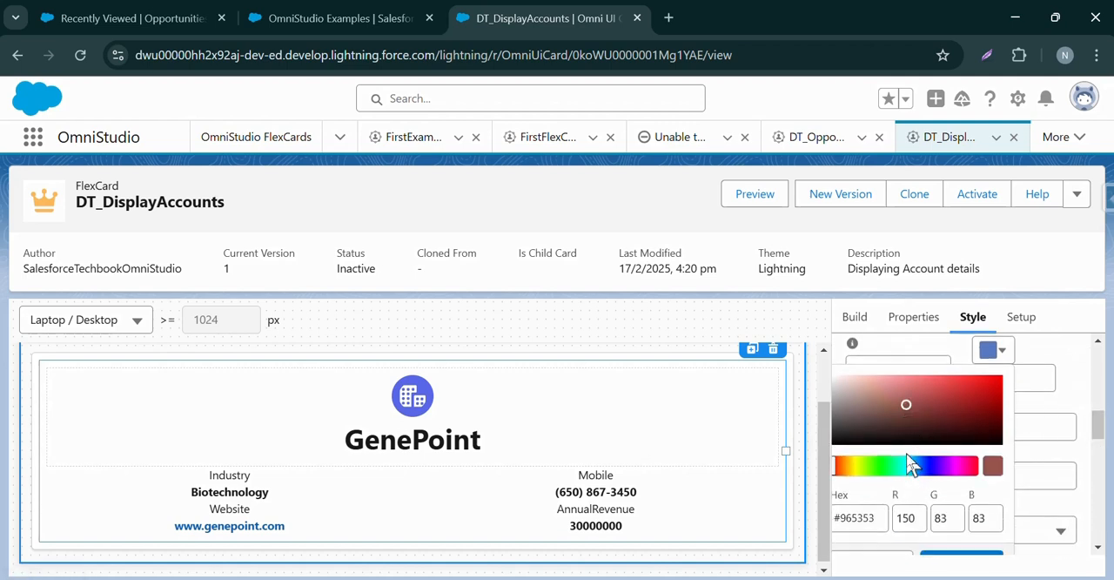
pyautogui.click(913, 466)
pyautogui.moveTo(922, 432); pyautogui.dragTo(888, 376)
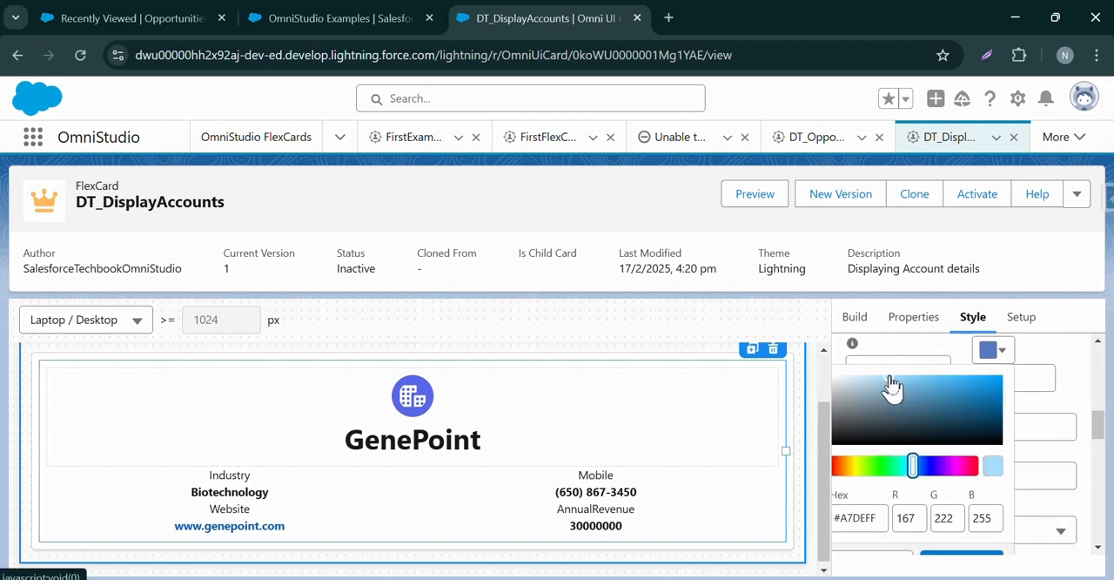
pyautogui.click(968, 559)
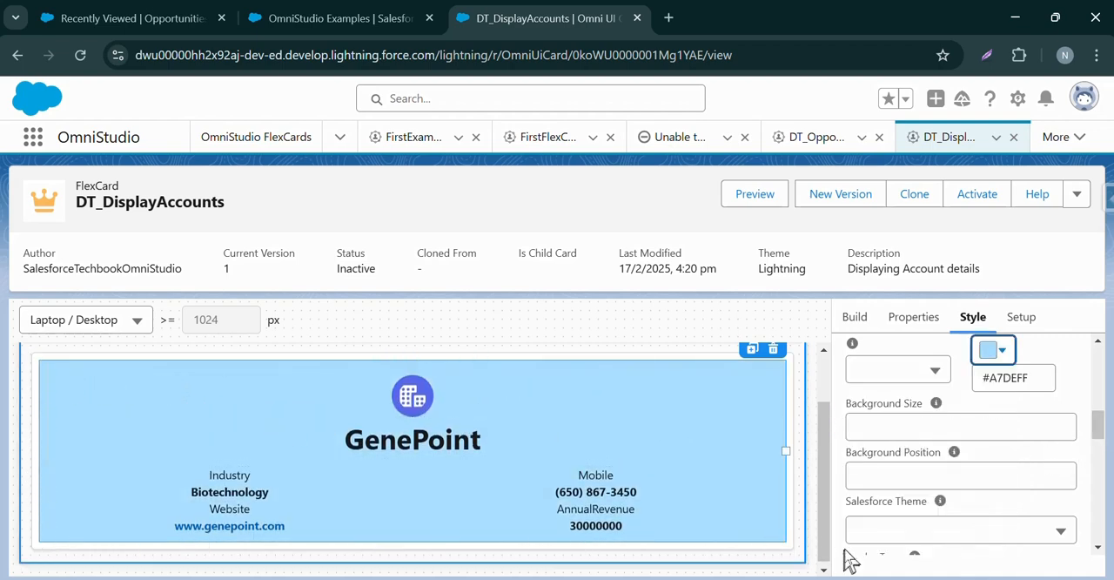
# Give the header block around the icon and account name the pale mint background color #E7FFFB.
pyautogui.click(52, 377)
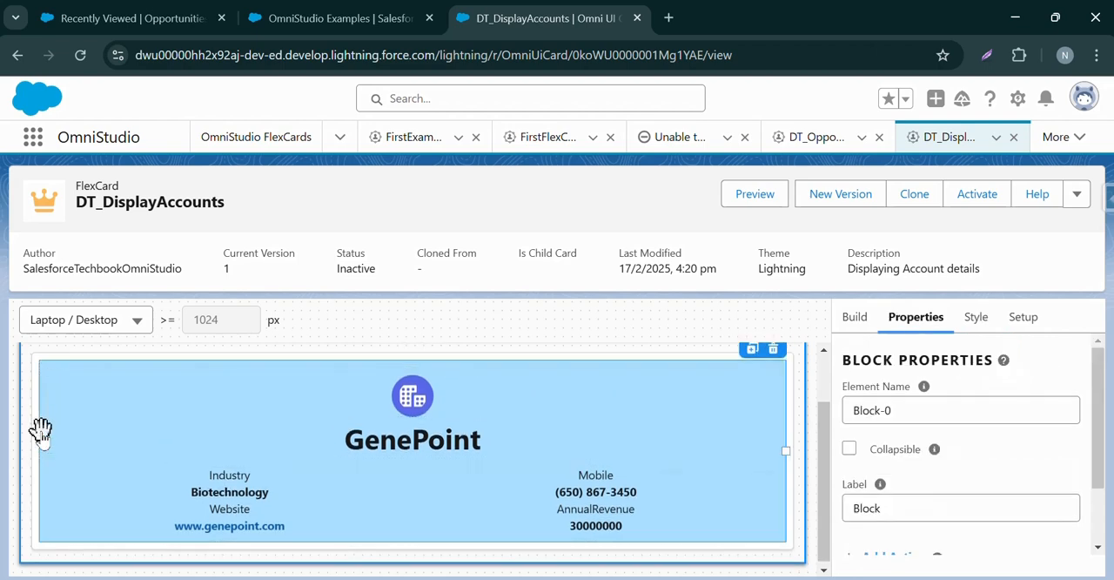
pyautogui.click(59, 384)
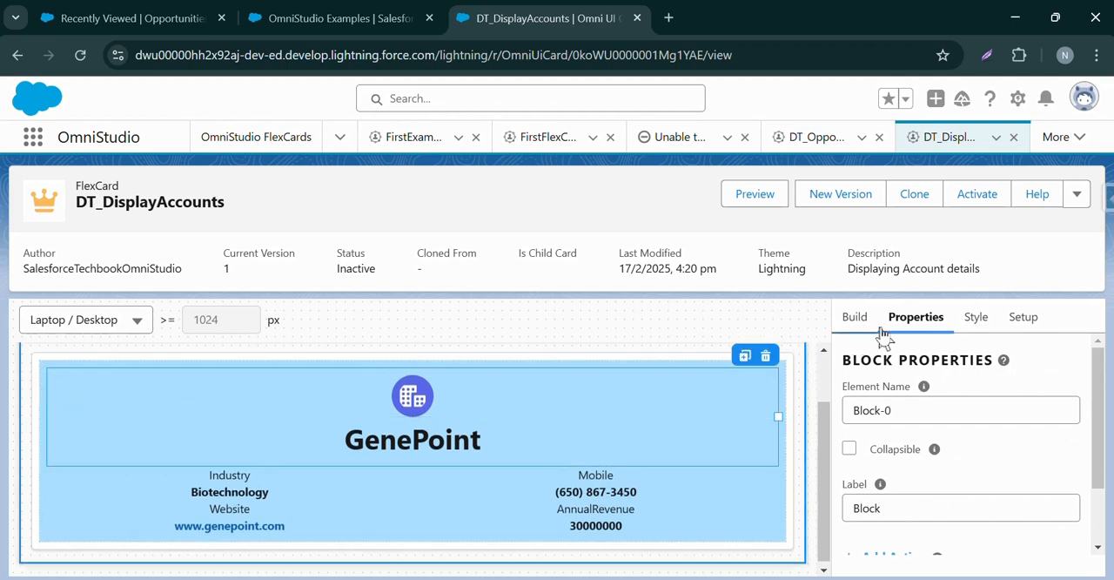
pyautogui.click(980, 320)
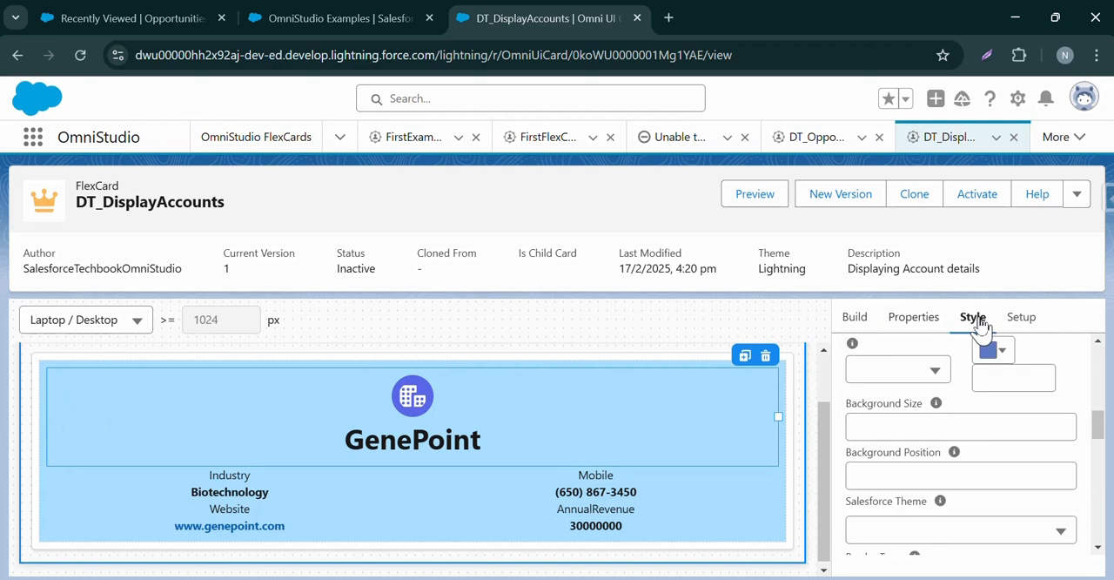
pyautogui.moveTo(1098, 432); pyautogui.dragTo(1096, 410)
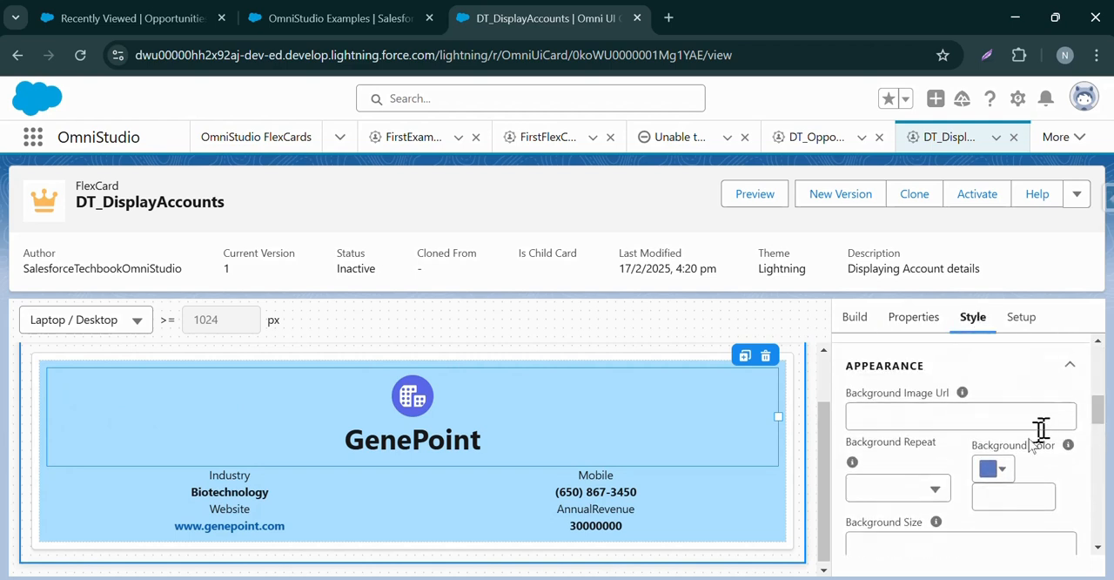
pyautogui.click(1002, 470)
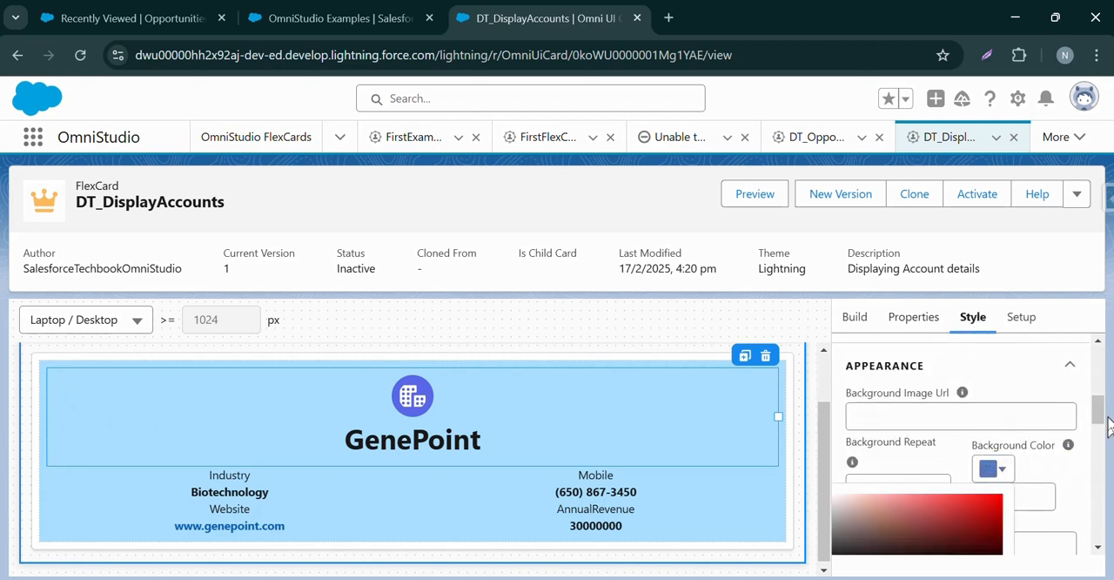
pyautogui.moveTo(1104, 417); pyautogui.dragTo(1098, 429)
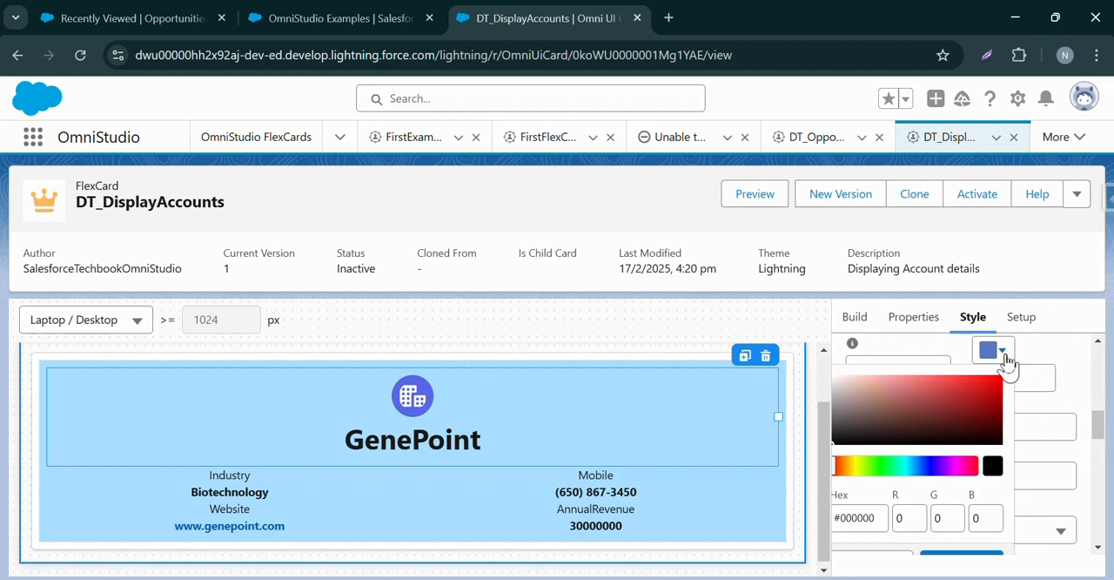
pyautogui.click(900, 467)
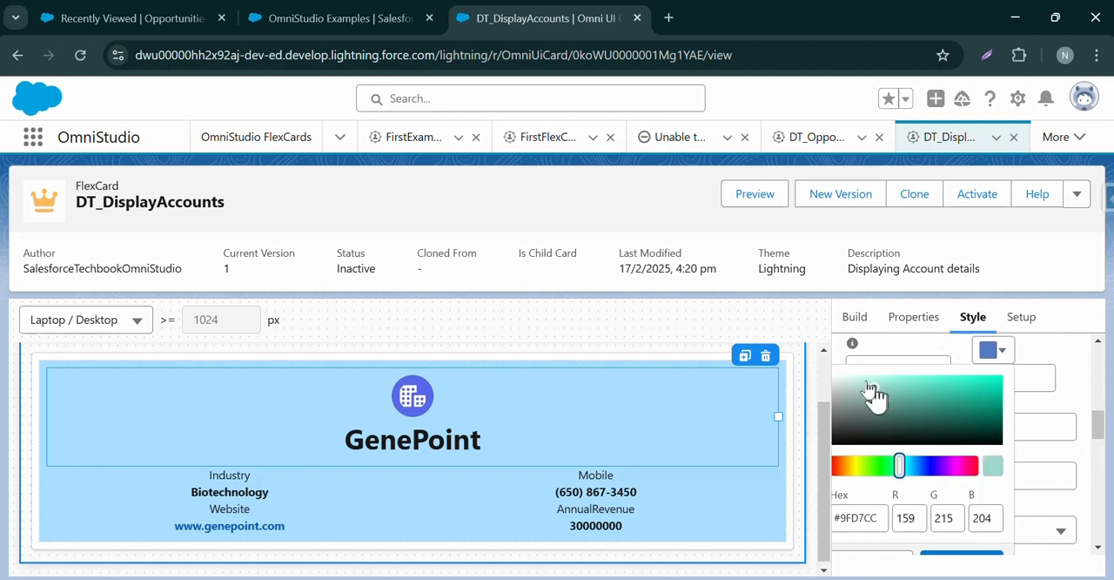
pyautogui.moveTo(870, 393); pyautogui.dragTo(842, 377)
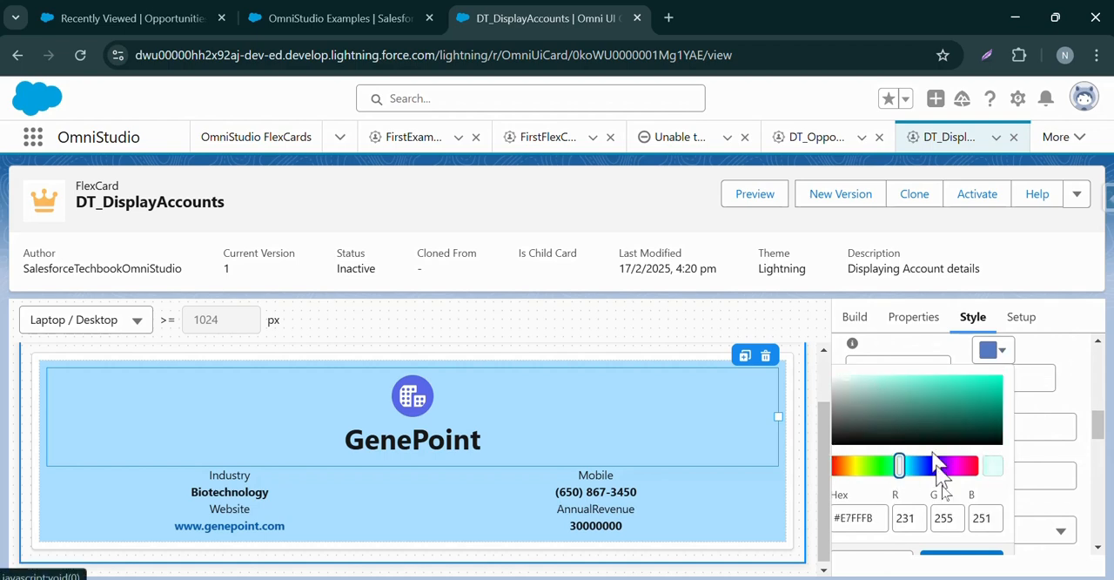
pyautogui.click(957, 559)
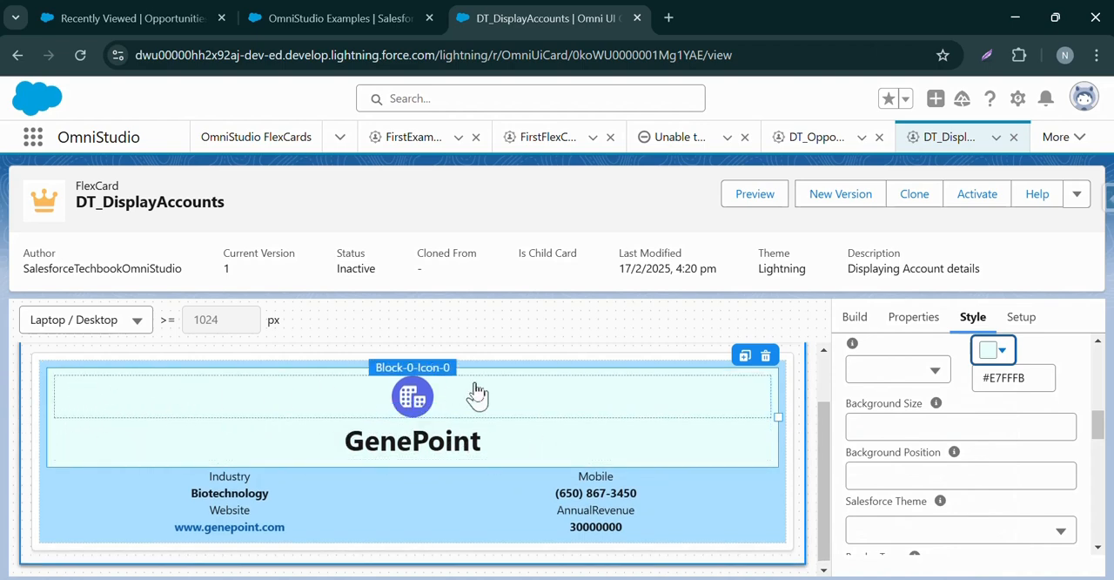
# Set the background color of the account name text element to medium blue #72C4F4.
pyautogui.click(644, 394)
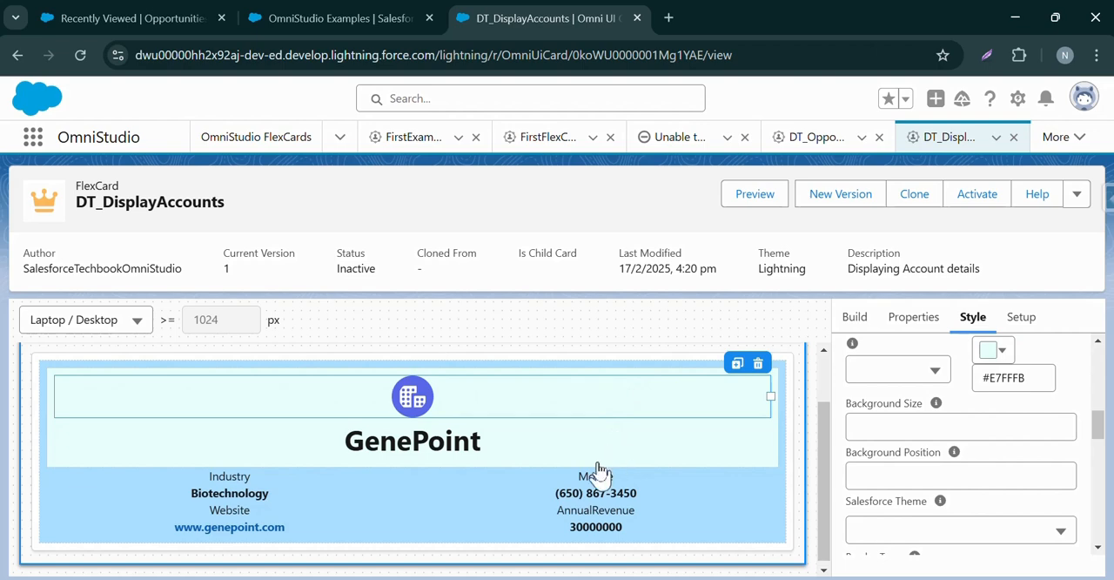
pyautogui.click(598, 448)
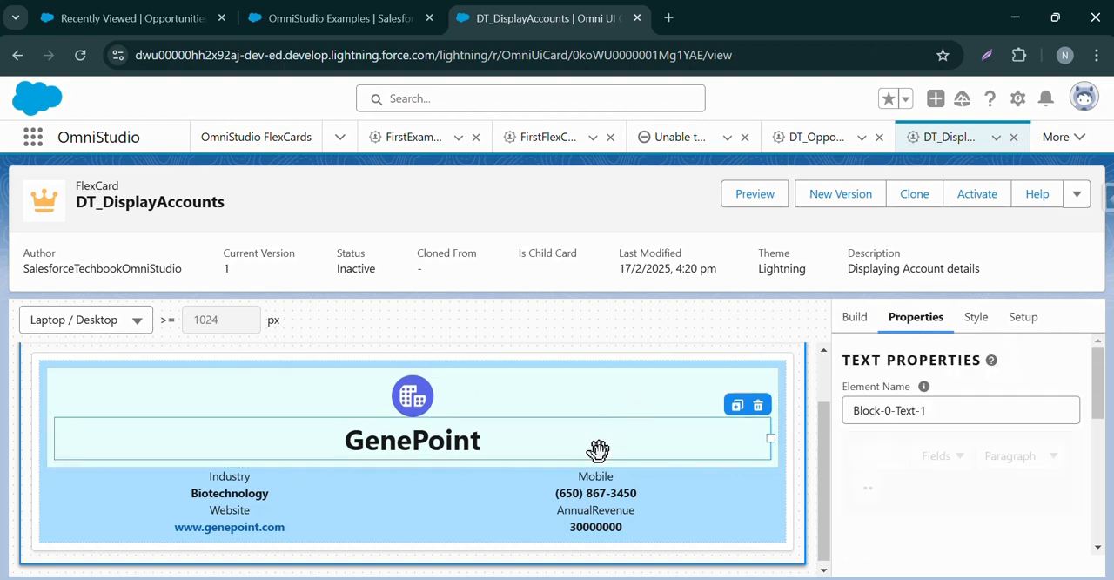
pyautogui.click(975, 322)
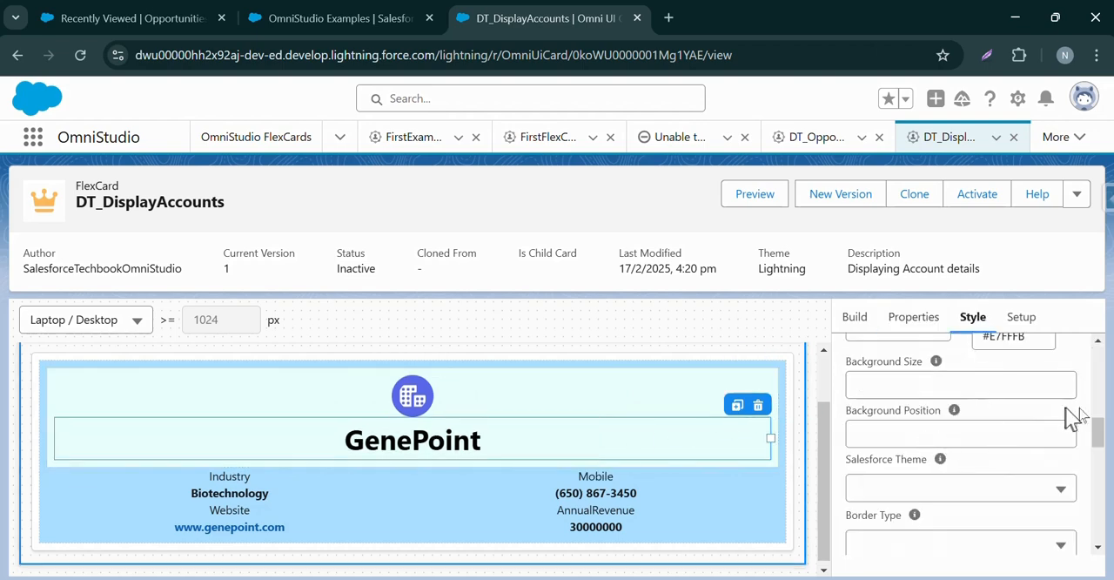
pyautogui.moveTo(1096, 435); pyautogui.dragTo(1096, 410)
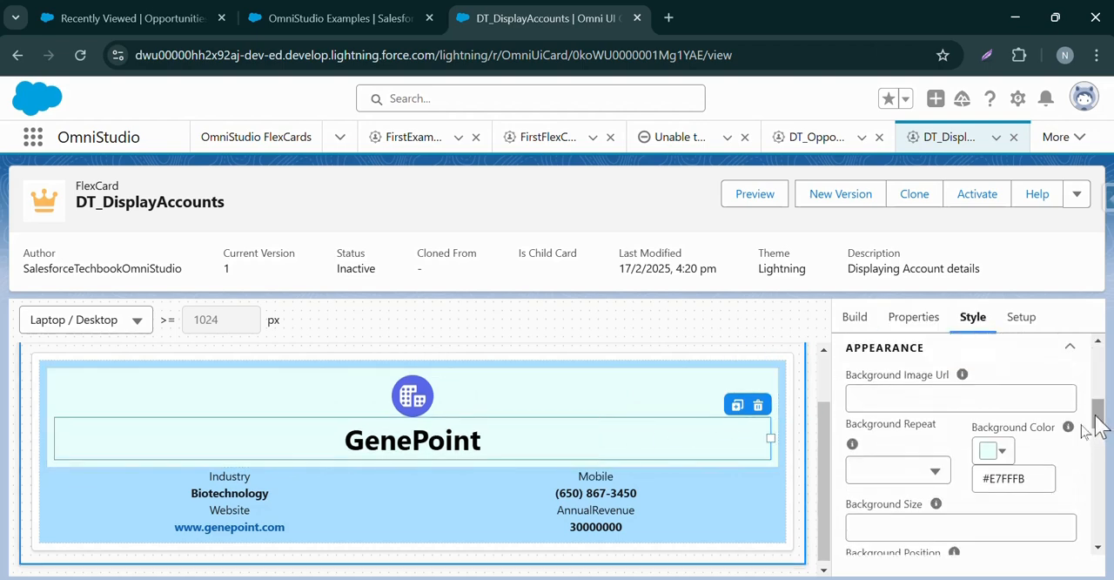
pyautogui.click(1002, 453)
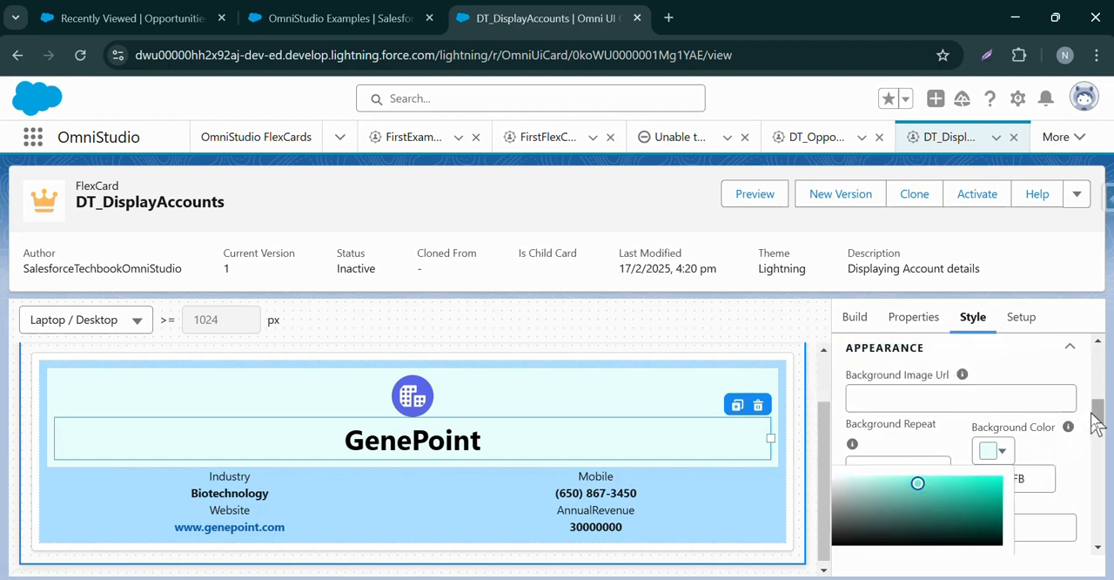
pyautogui.moveTo(1097, 423); pyautogui.dragTo(1096, 436)
pyautogui.click(910, 410)
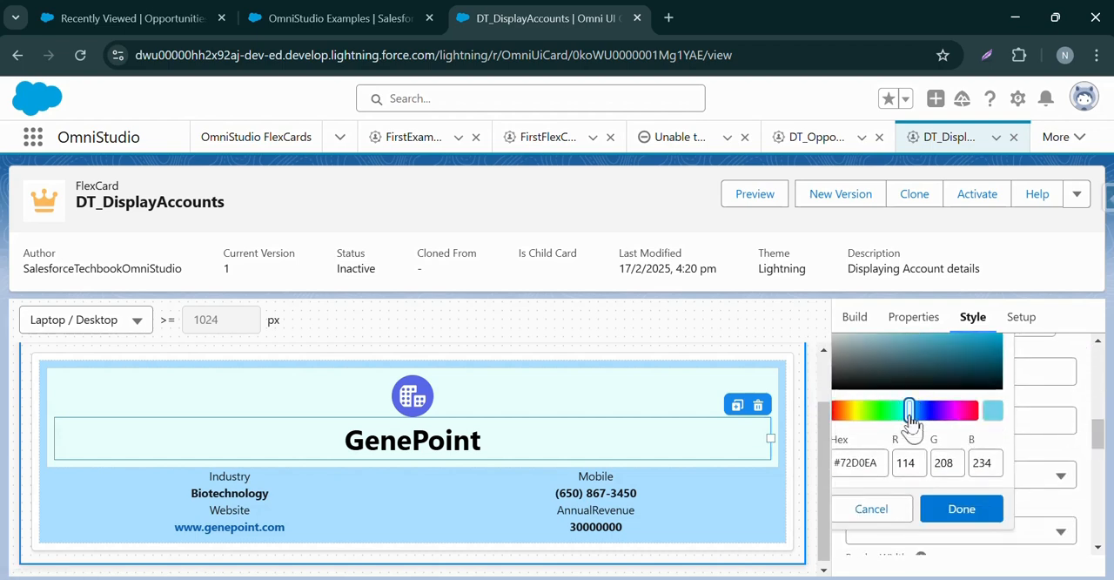
pyautogui.click(914, 412)
pyautogui.scroll(1, 1099, 436)
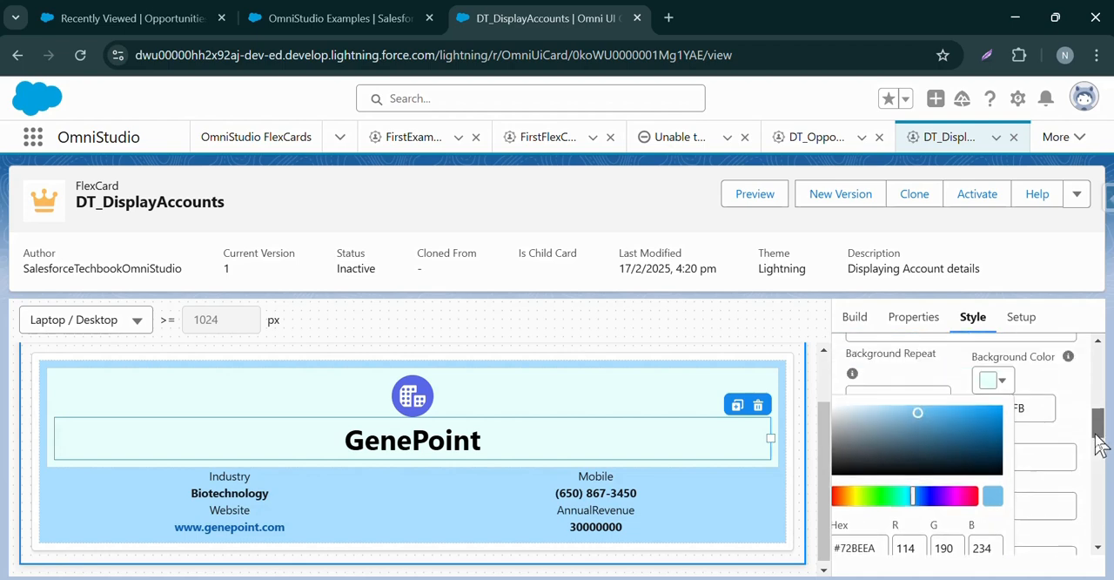
pyautogui.click(921, 411)
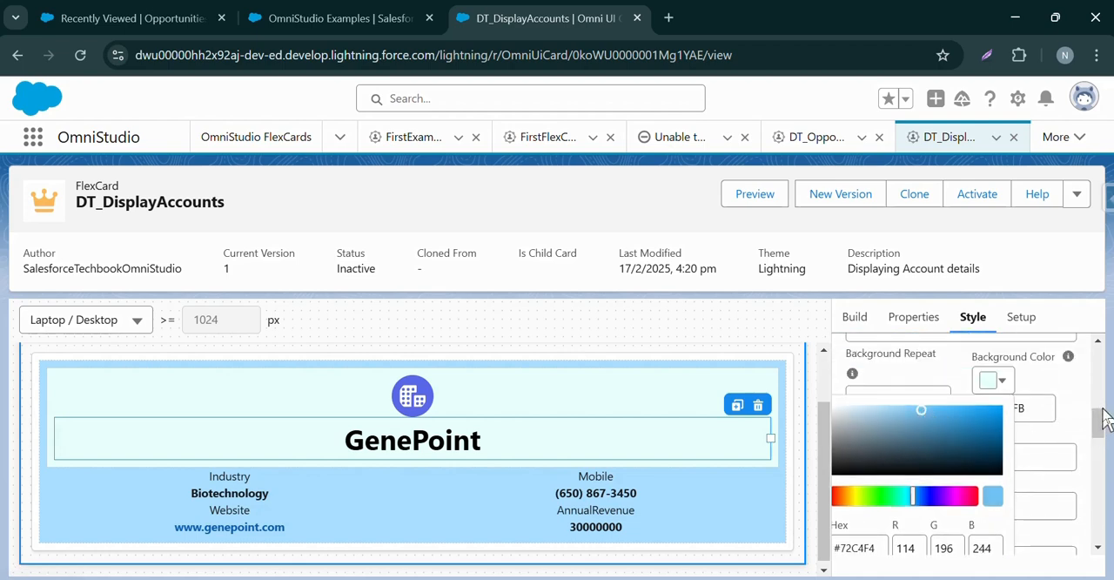
pyautogui.scroll(-1, 1099, 424)
pyautogui.scroll(-2, 1088, 430)
pyautogui.click(961, 477)
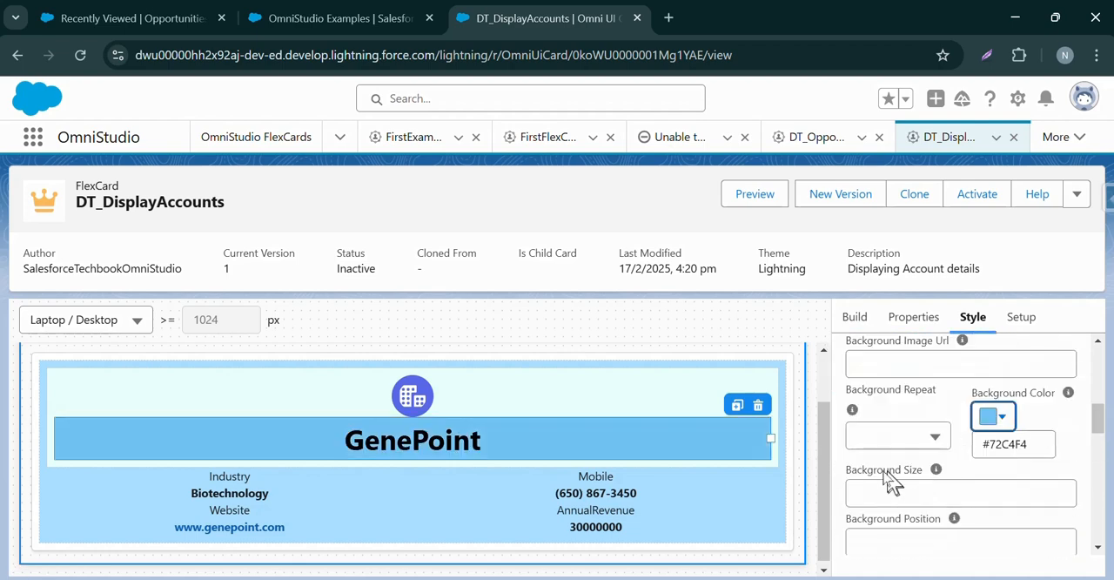
# Copy the account name's background color code #72C4F4 and apply it as the icon element's background color.
pyautogui.tripleClick(999, 445)
pyautogui.hotkey('ctrl', 'c')
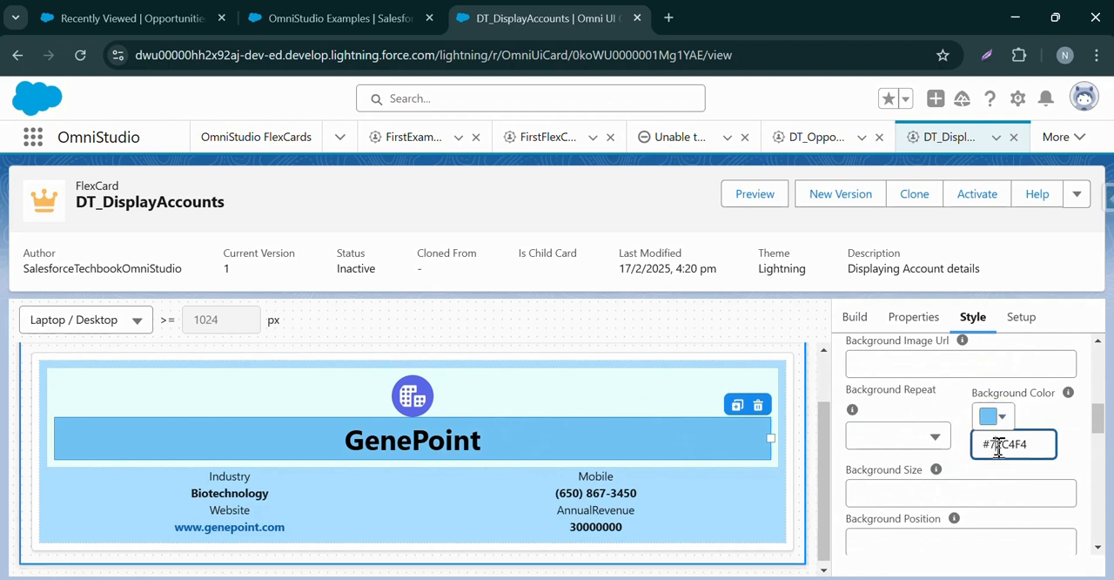
pyautogui.click(649, 381)
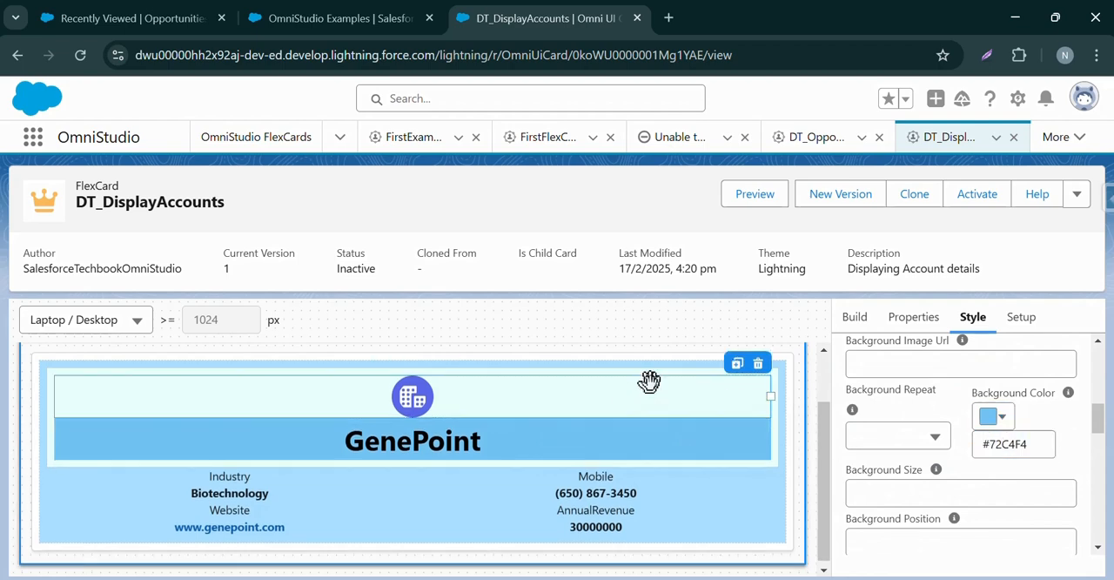
pyautogui.click(975, 319)
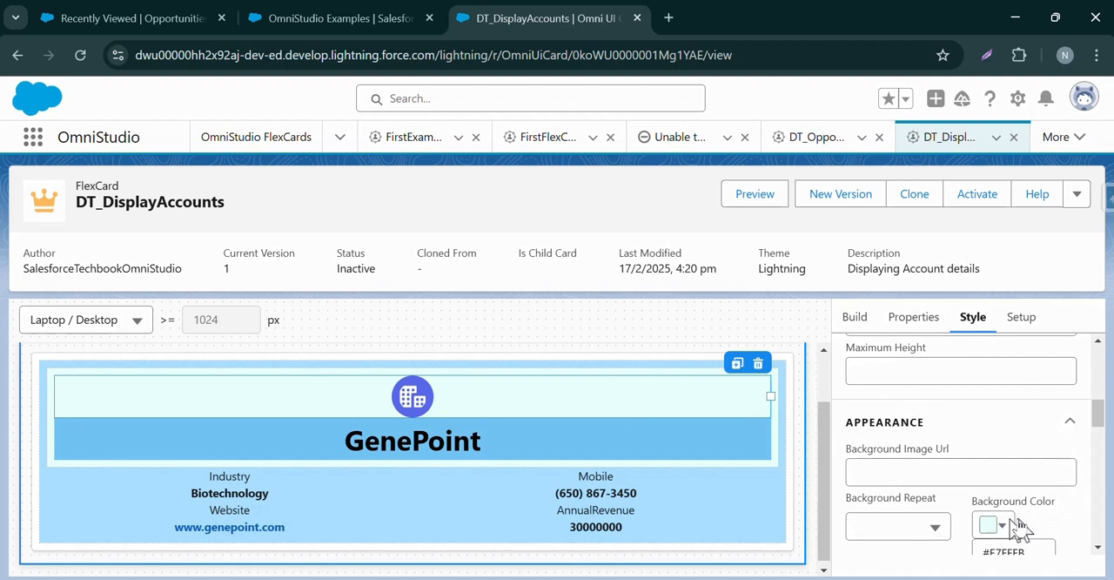
pyautogui.moveTo(1093, 401); pyautogui.dragTo(1098, 407)
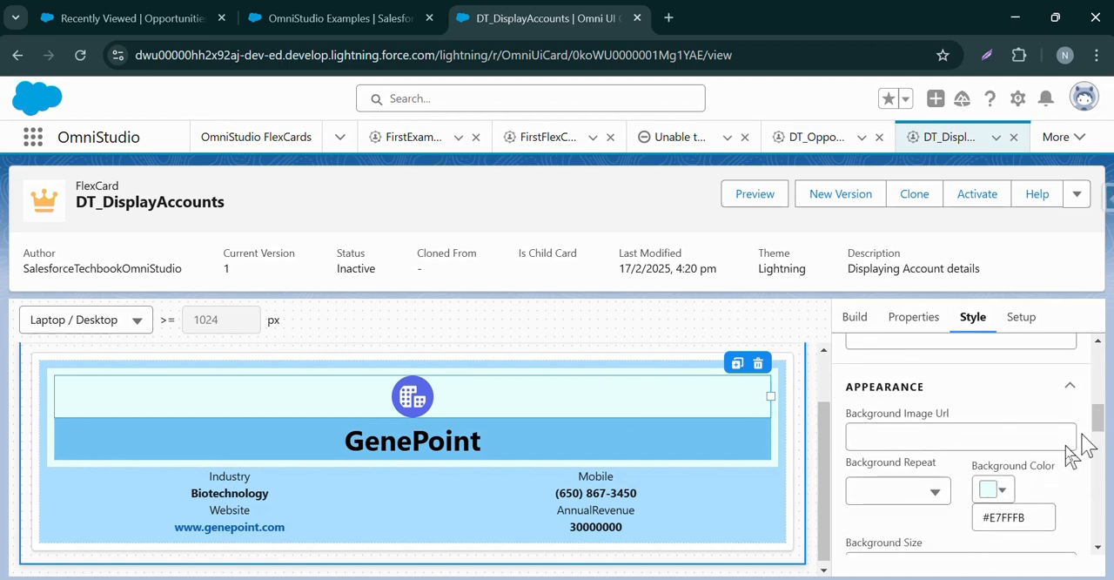
pyautogui.tripleClick(1029, 517)
pyautogui.hotkey('ctrl', 'v')
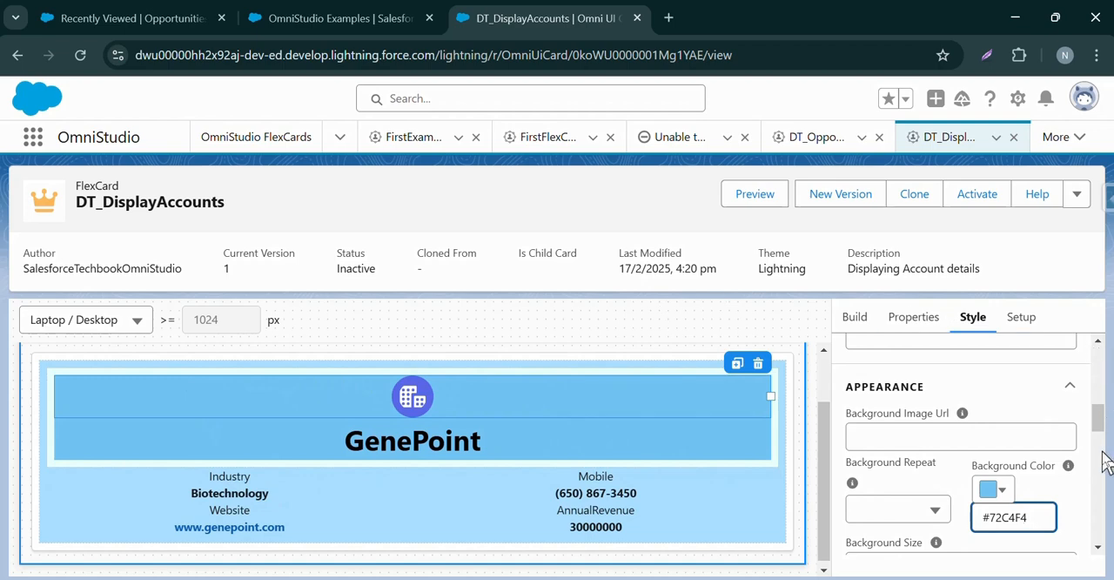
pyautogui.click(1104, 416)
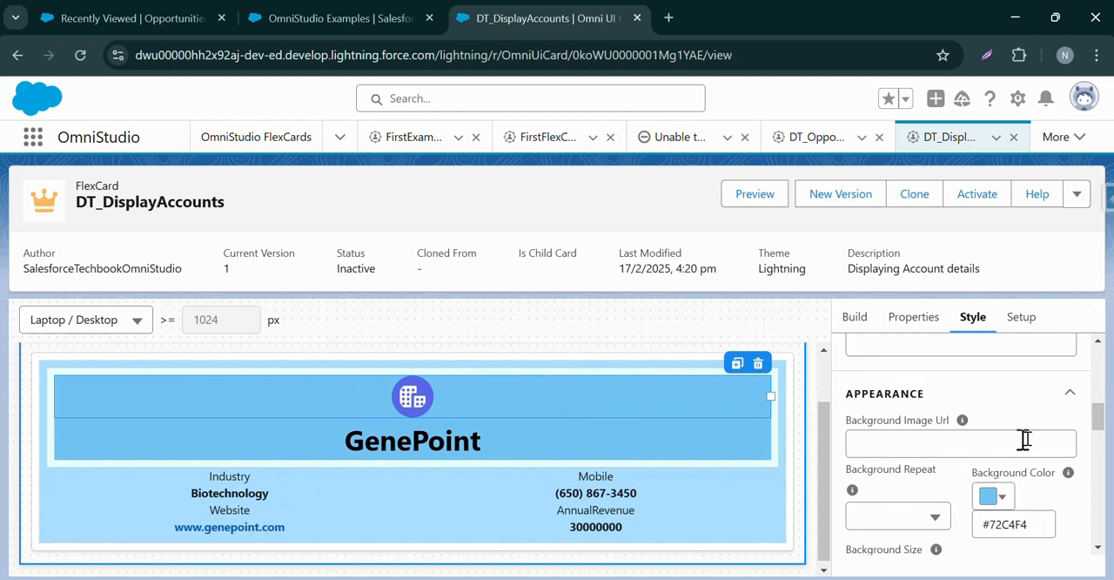
# Set the background color of the header block around the icon and account name to bright blue #319FFF.
pyautogui.click(774, 462)
pyautogui.click(975, 320)
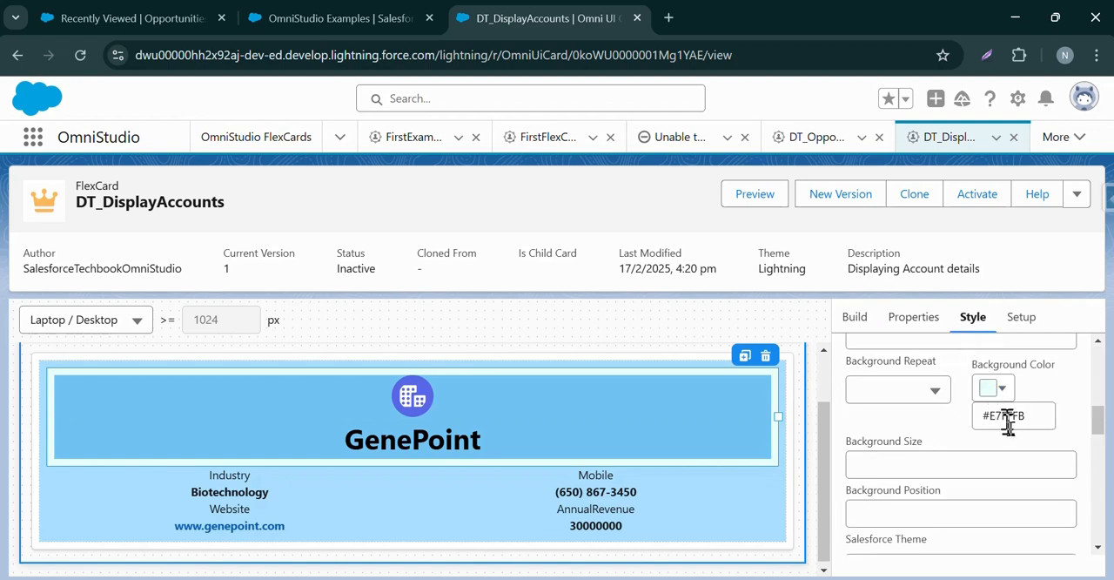
pyautogui.click(1003, 389)
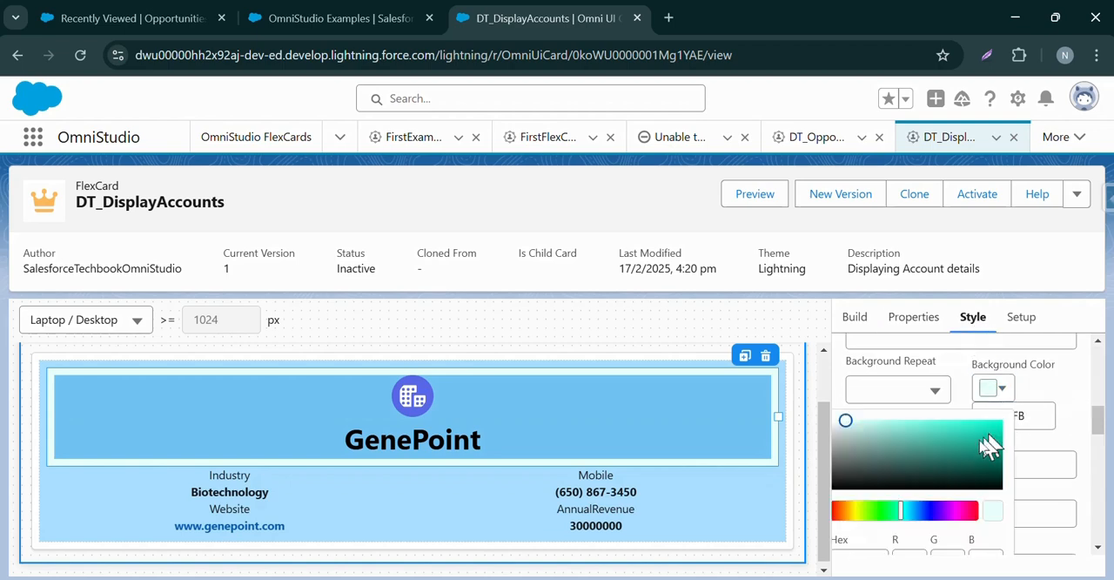
pyautogui.click(915, 510)
pyautogui.moveTo(929, 433); pyautogui.dragTo(972, 427)
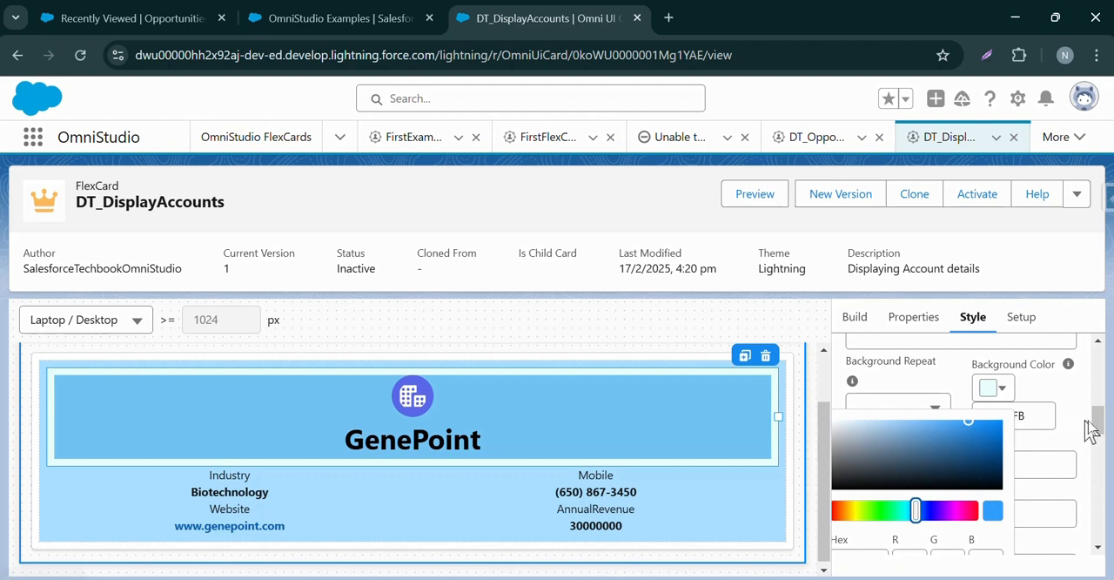
pyautogui.scroll(-3, 1098, 428)
pyautogui.click(990, 497)
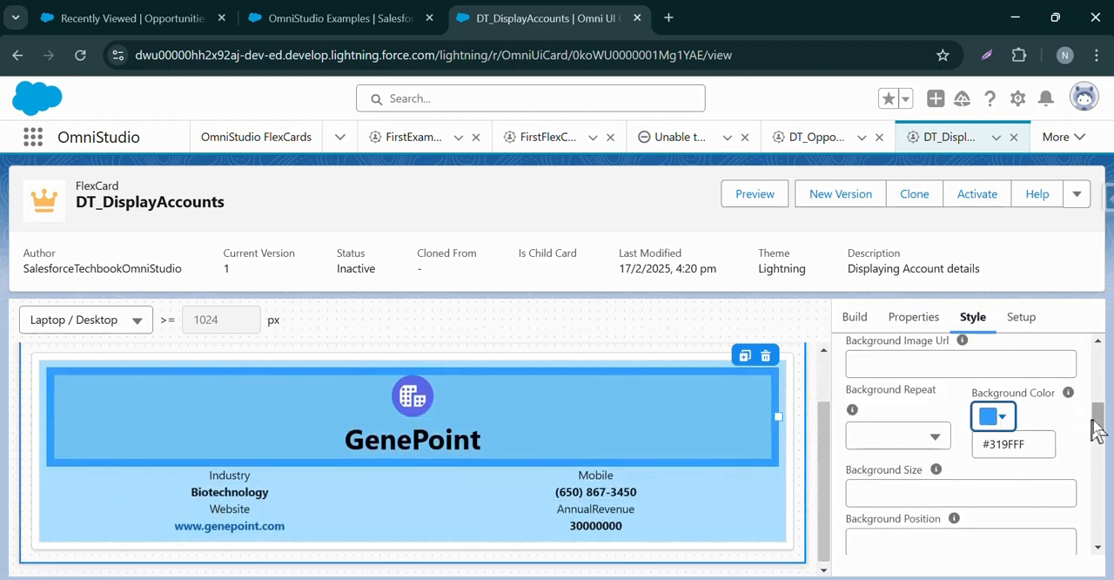
pyautogui.scroll(-2, 1099, 428)
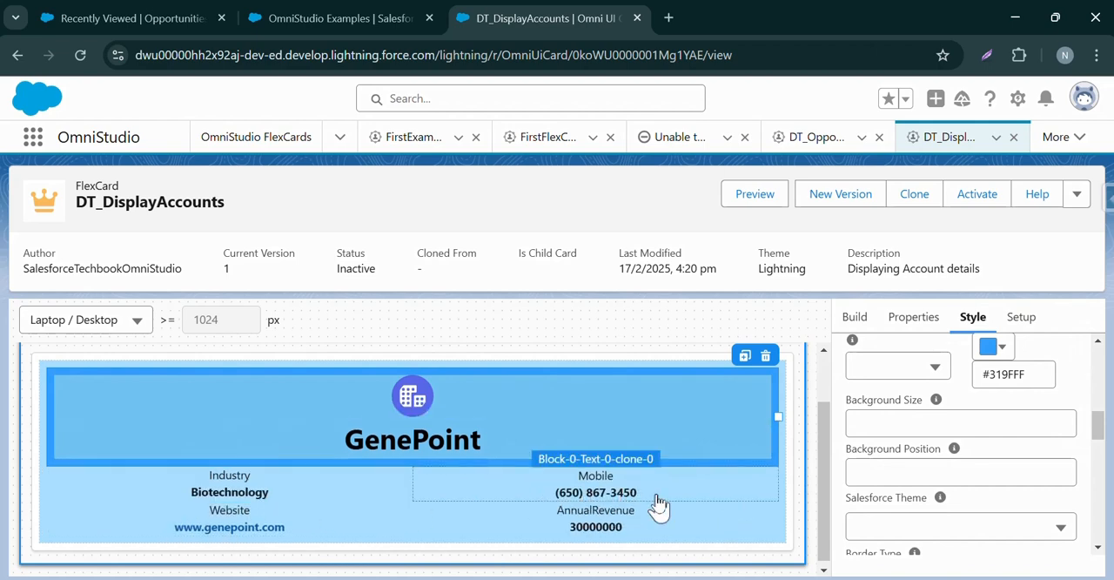
# Add an Action element below the account fields, inside the light blue block.
pyautogui.scroll(10, 1099, 418)
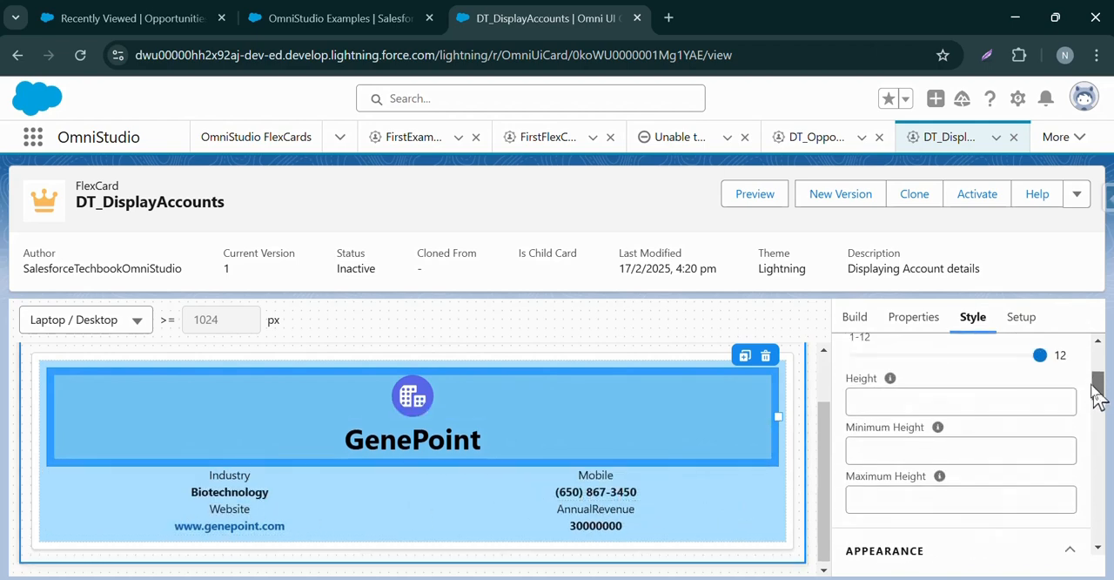
pyautogui.click(863, 321)
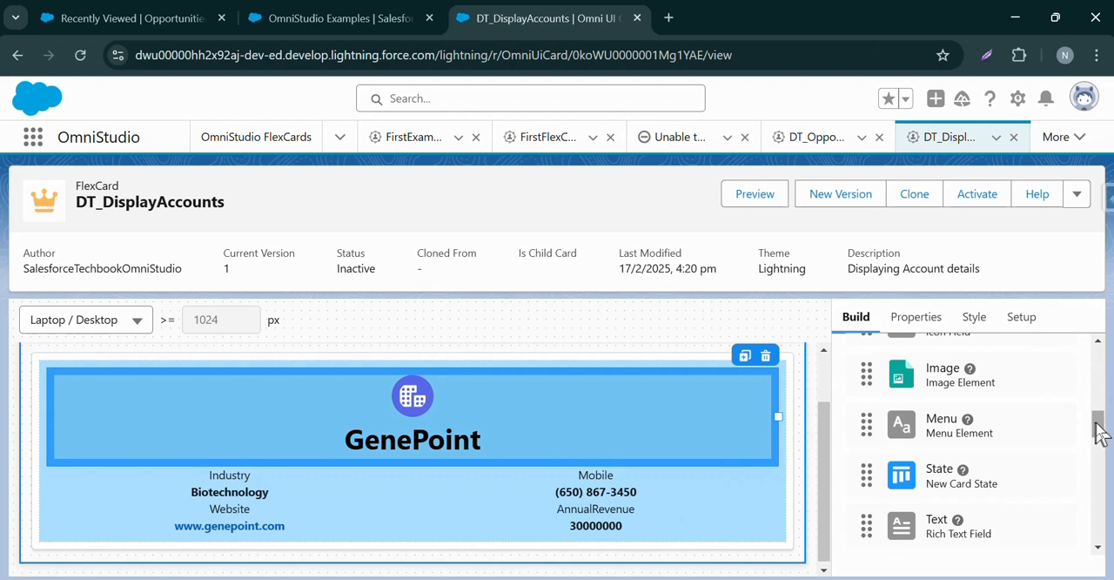
pyautogui.moveTo(1099, 428); pyautogui.dragTo(1102, 376)
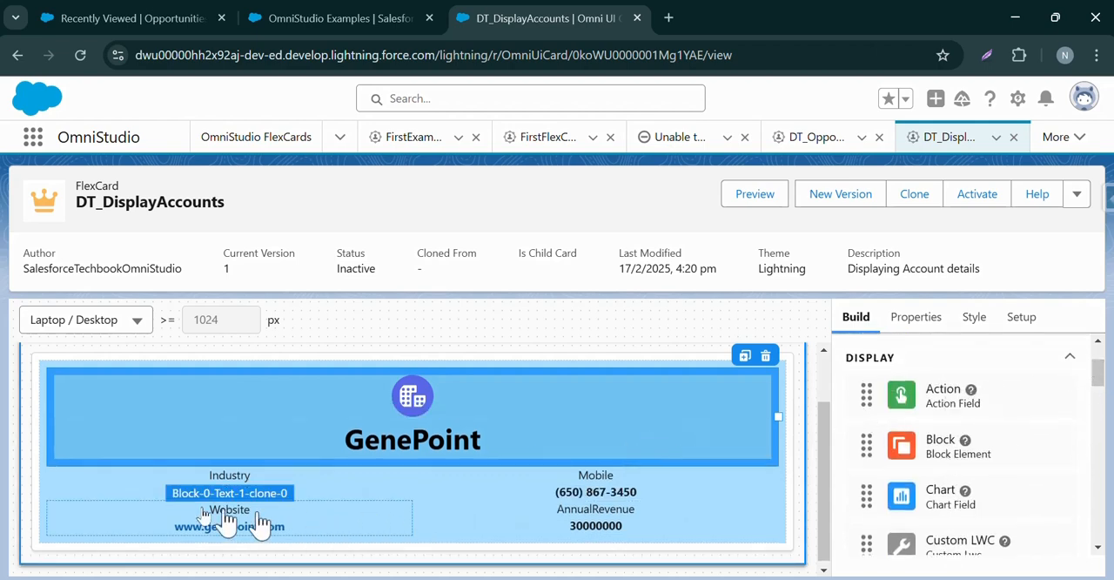
pyautogui.moveTo(912, 409)
pyautogui.mouseDown()
pyautogui.moveTo(804, 481)
pyautogui.moveTo(777, 520)
pyautogui.moveTo(719, 545)
pyautogui.moveTo(762, 523)
pyautogui.mouseUp()
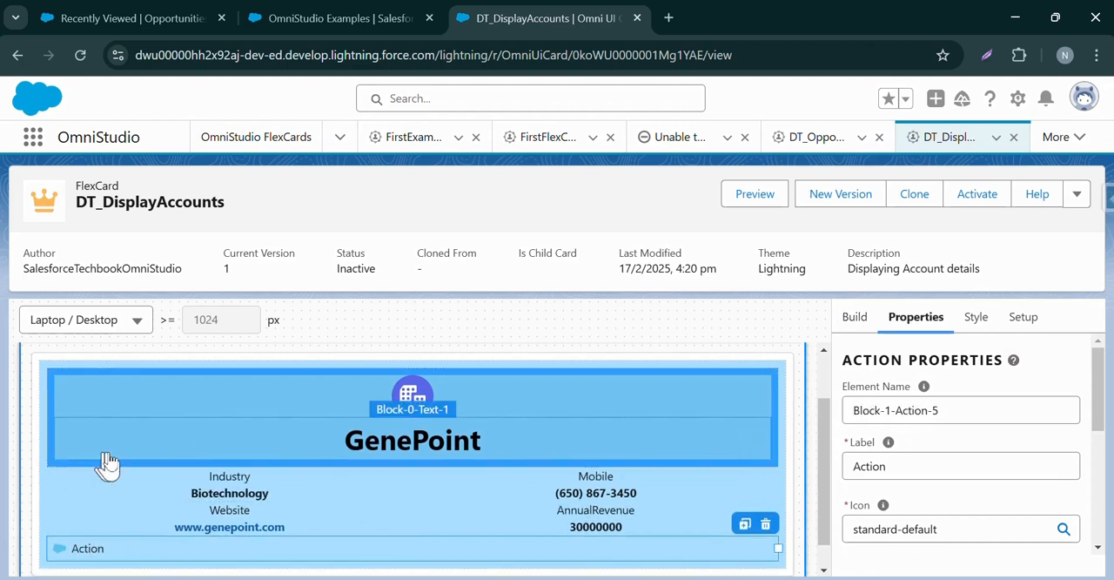
# Set the new Action element's text alignment to Center.
pyautogui.click(971, 319)
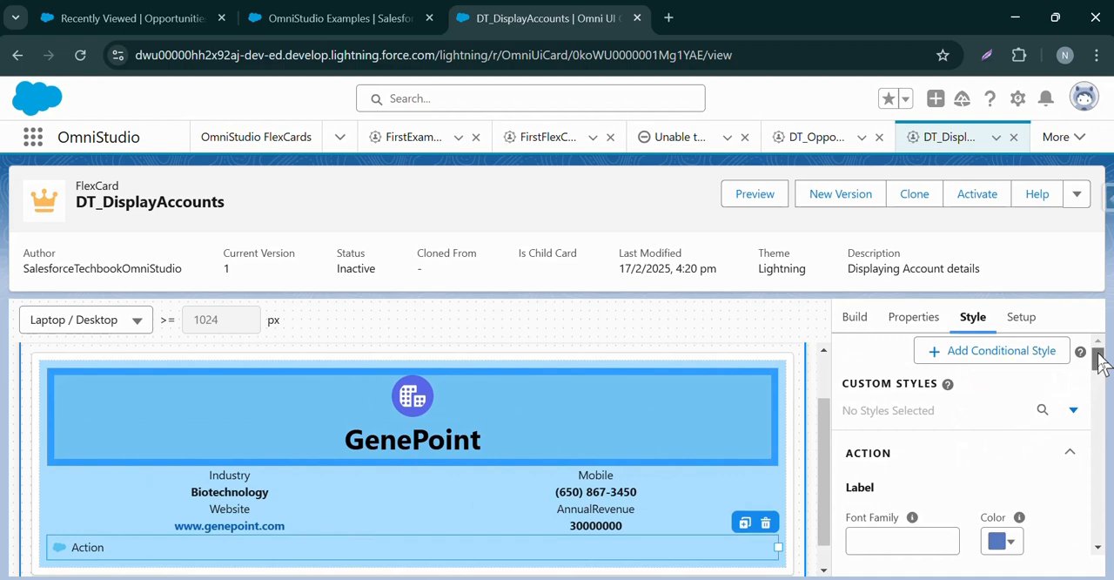
pyautogui.moveTo(1098, 361); pyautogui.dragTo(1098, 515)
pyautogui.click(958, 444)
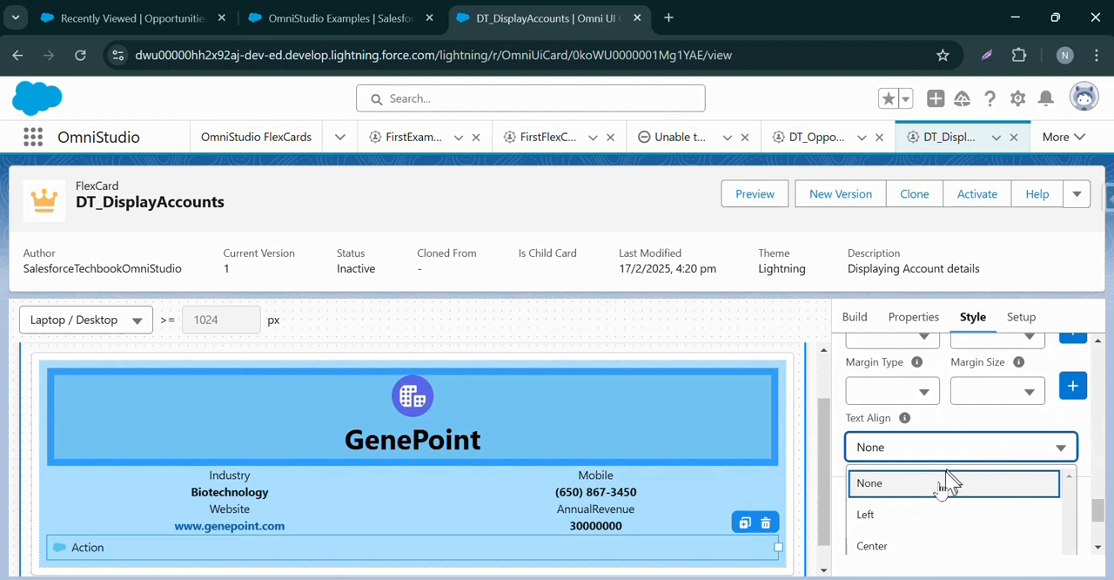
pyautogui.click(905, 541)
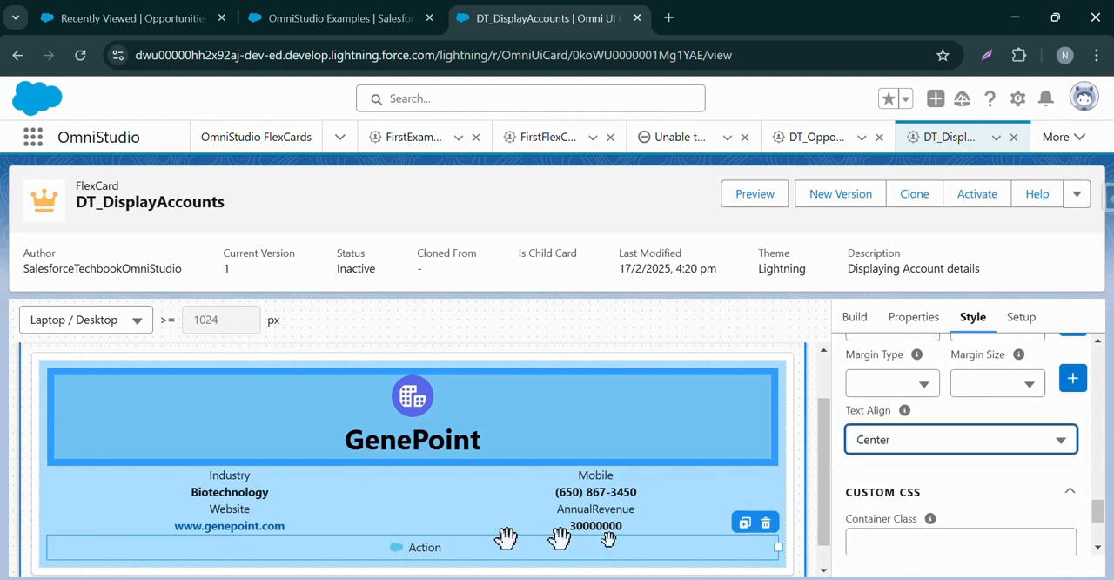
# Change the Action element's label to Edit Account.
pyautogui.click(904, 321)
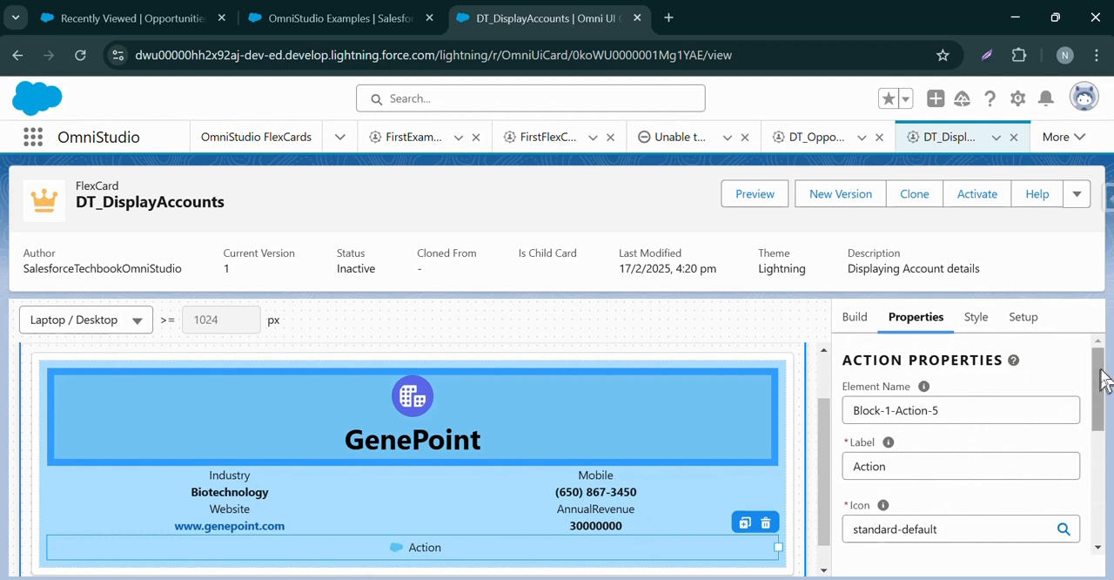
pyautogui.scroll(-1, 1101, 374)
pyautogui.click(938, 442)
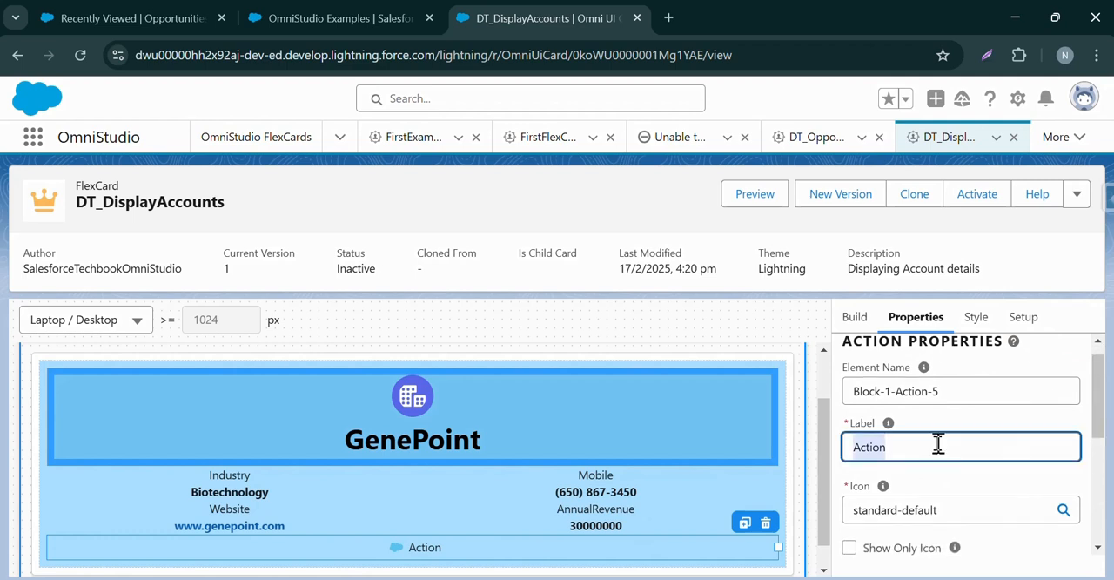
pyautogui.doubleClick(889, 446)
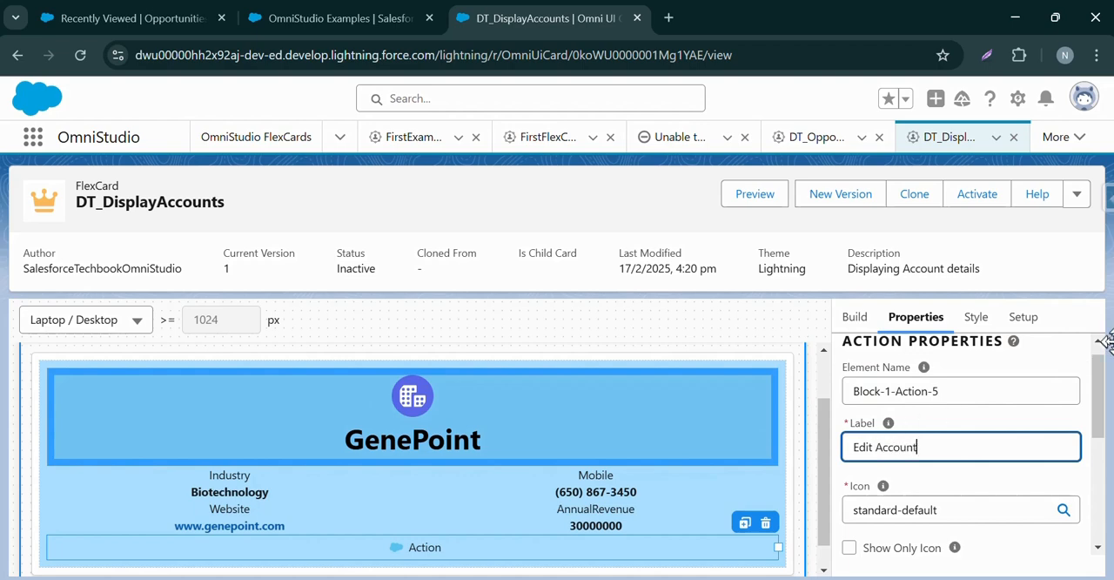
pyautogui.moveTo(1101, 390); pyautogui.dragTo(1101, 393)
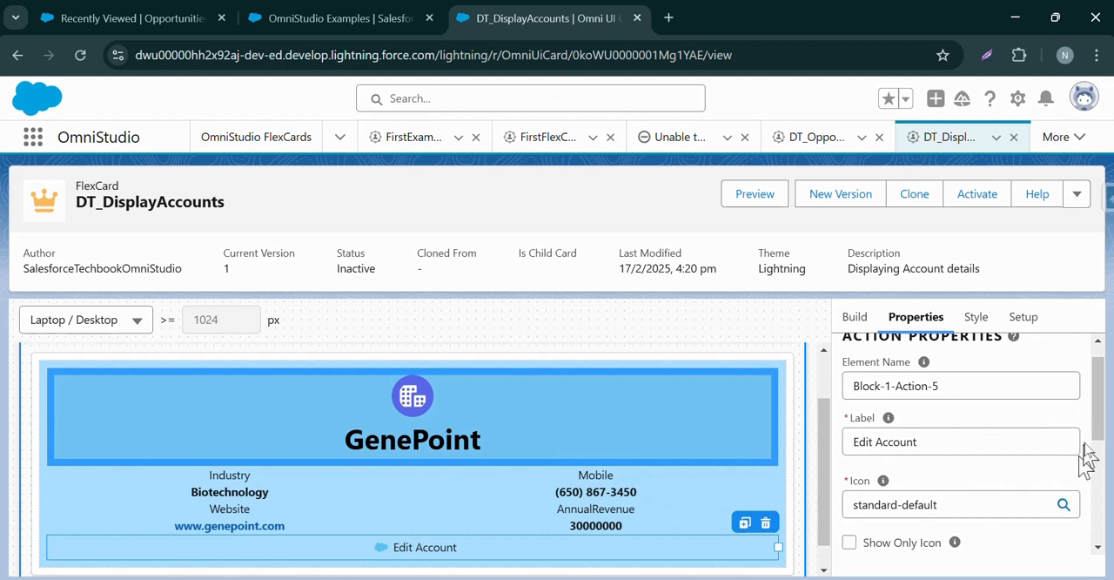
# Search the icon library for edit and assign the utility:edit pencil icon to the Edit Account action.
pyautogui.moveTo(1096, 424); pyautogui.dragTo(1096, 447)
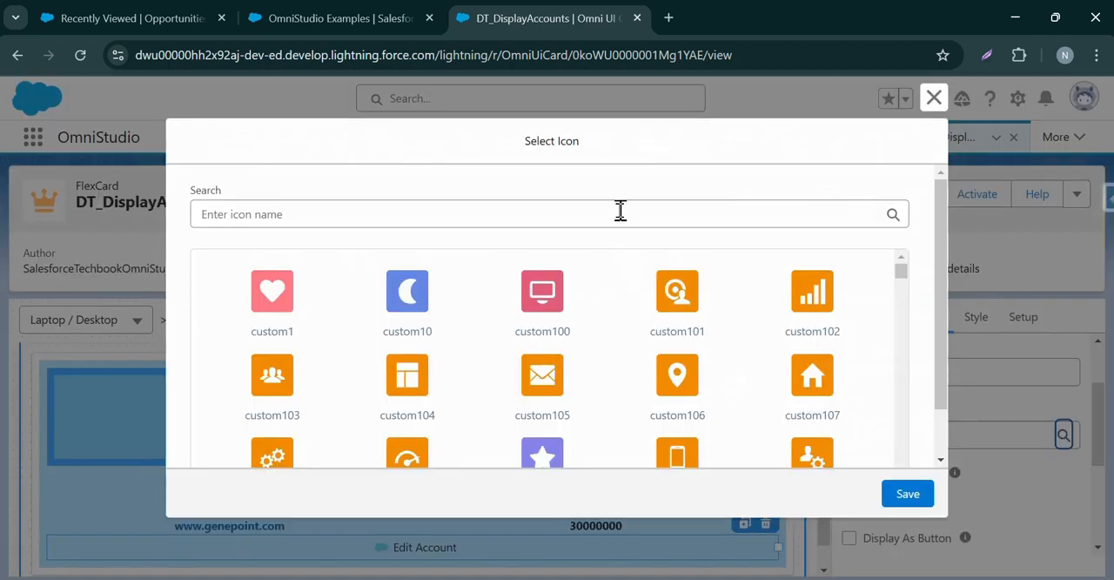
pyautogui.click(620, 213)
pyautogui.write('edit')
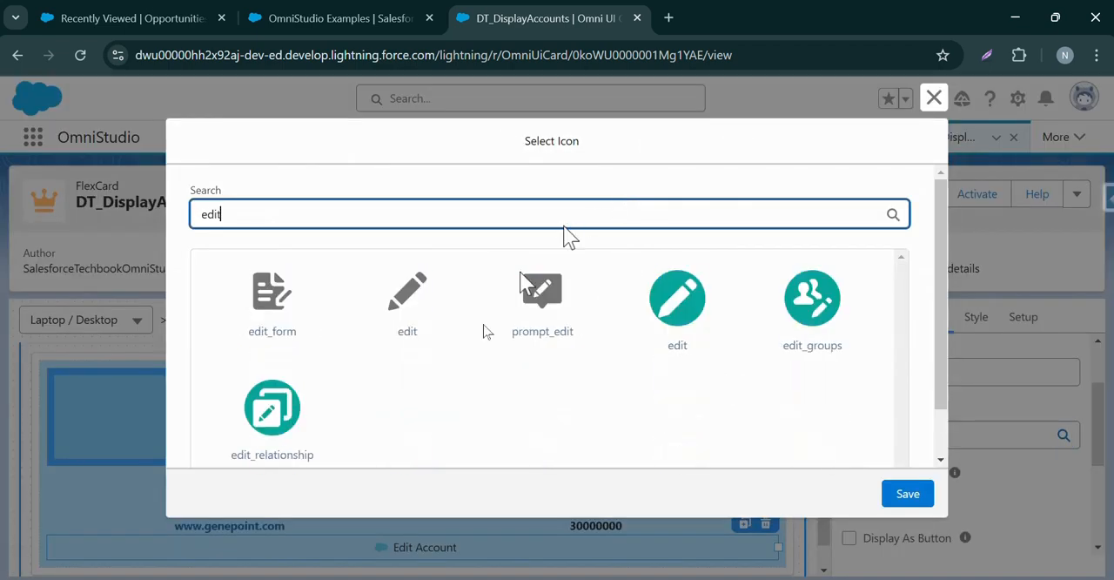
pyautogui.click(421, 302)
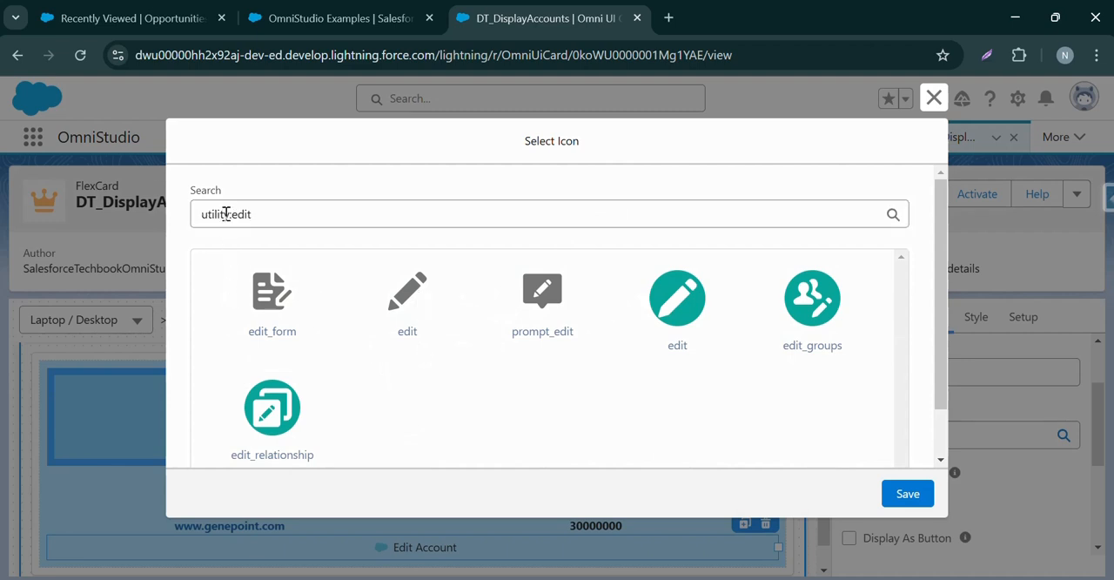
pyautogui.click(905, 495)
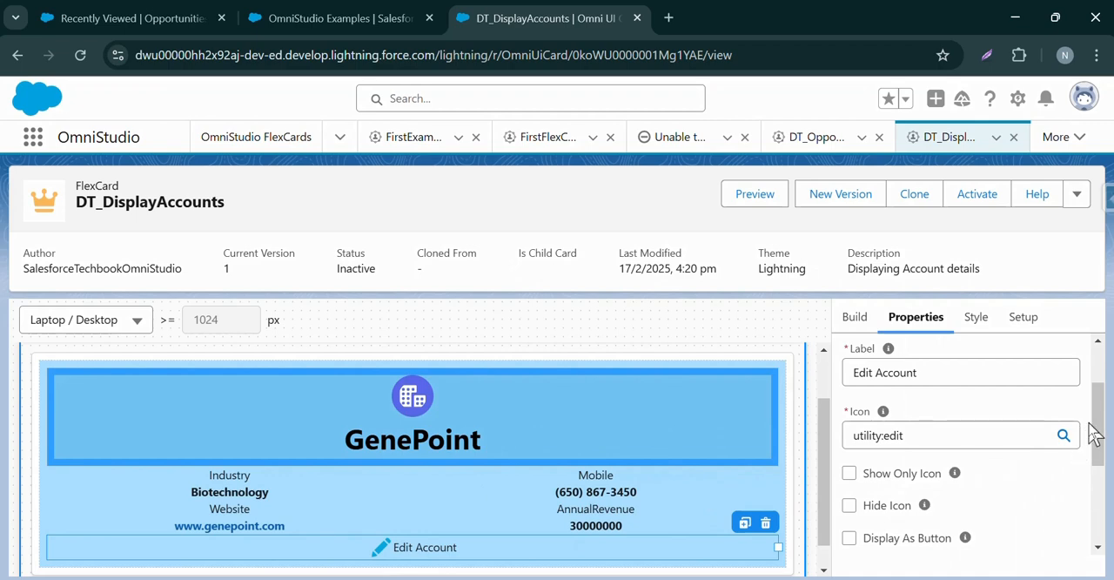
# Try the Show Only Icon and Hide Icon options on the Edit Account action, switching each one back off.
pyautogui.moveTo(1097, 424); pyautogui.dragTo(1097, 446)
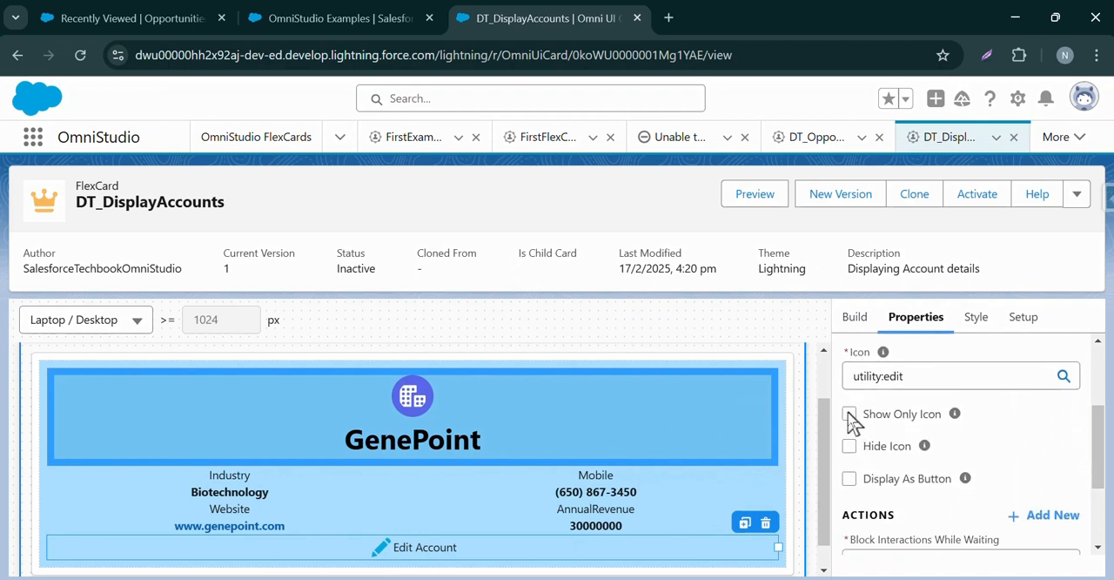
pyautogui.click(850, 415)
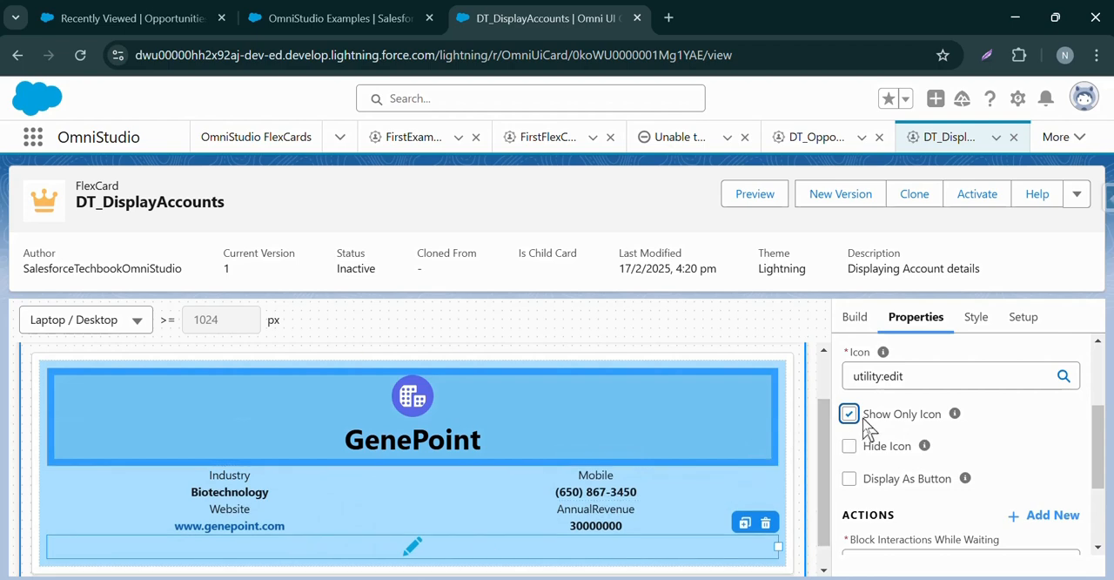
pyautogui.click(849, 415)
pyautogui.click(850, 447)
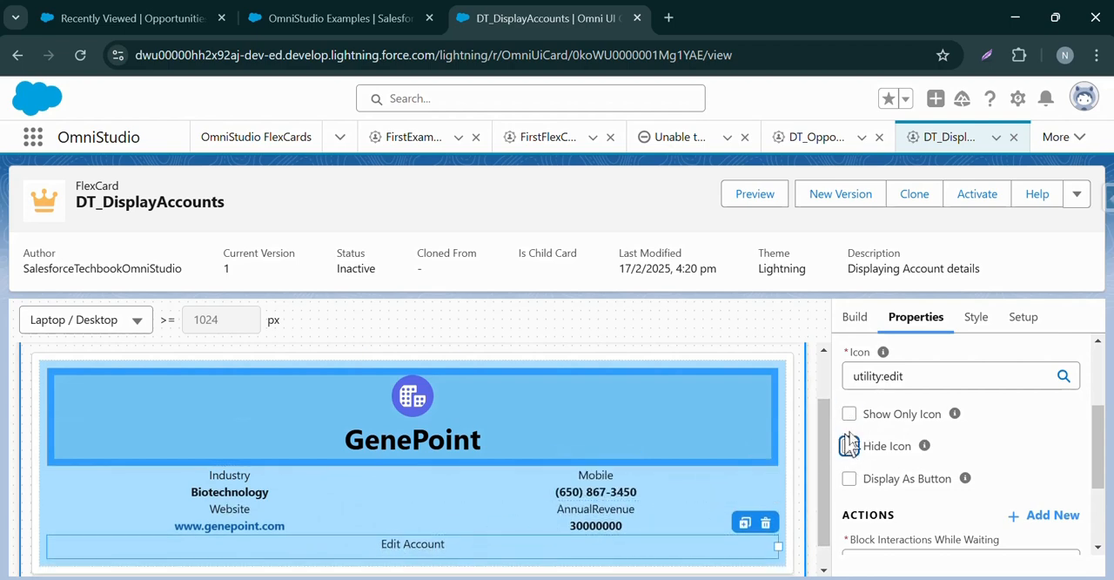
pyautogui.click(850, 448)
# Display the Edit Account action as a button and look through the available button variants without choosing one.
pyautogui.click(847, 480)
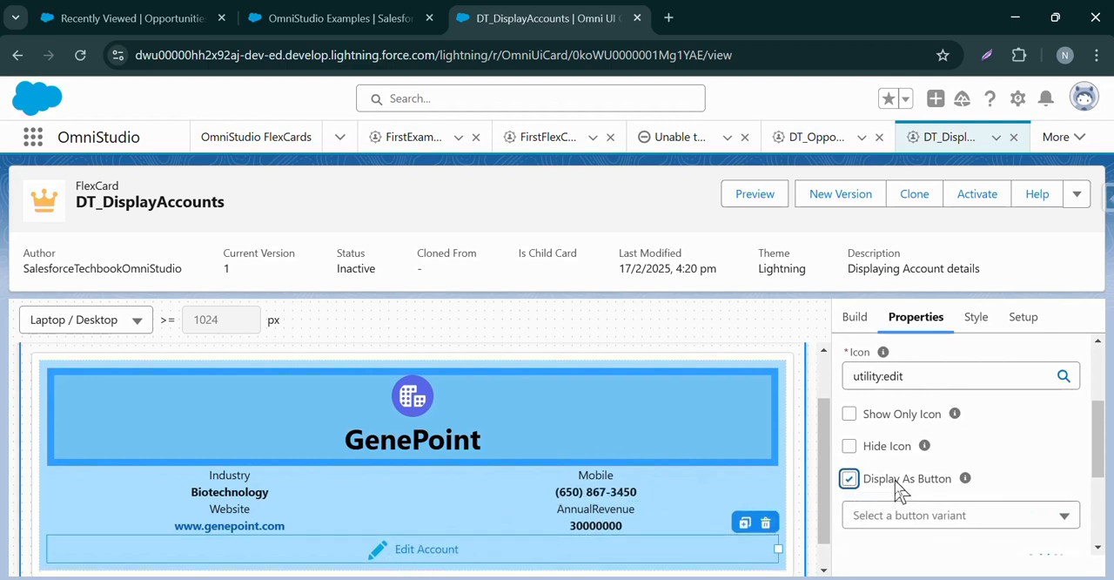
pyautogui.click(909, 515)
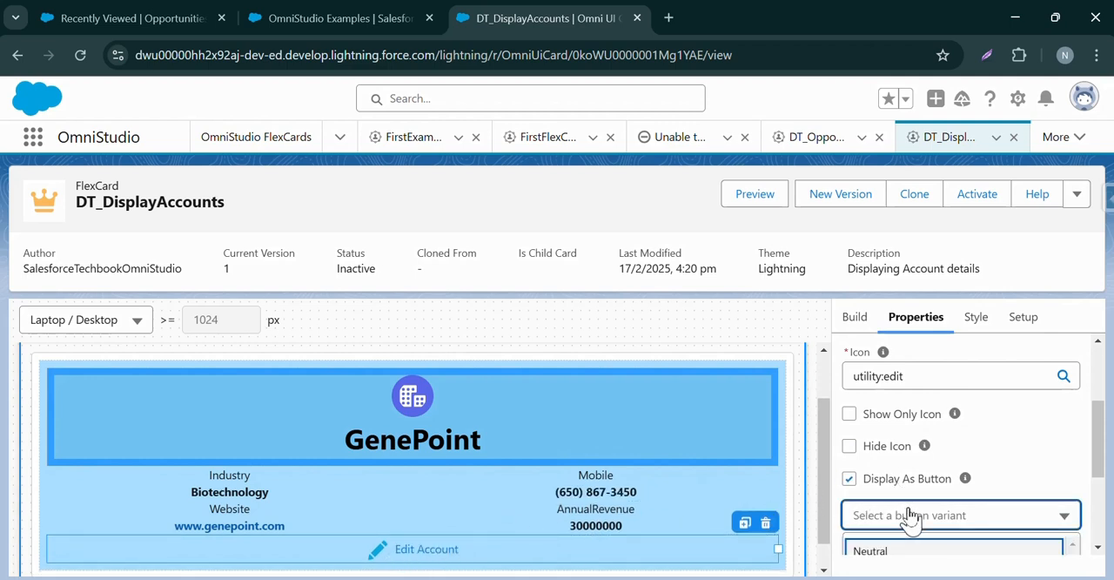
pyautogui.moveTo(1099, 453); pyautogui.dragTo(1096, 477)
pyautogui.click(1020, 464)
pyautogui.scroll(-1, 1032, 443)
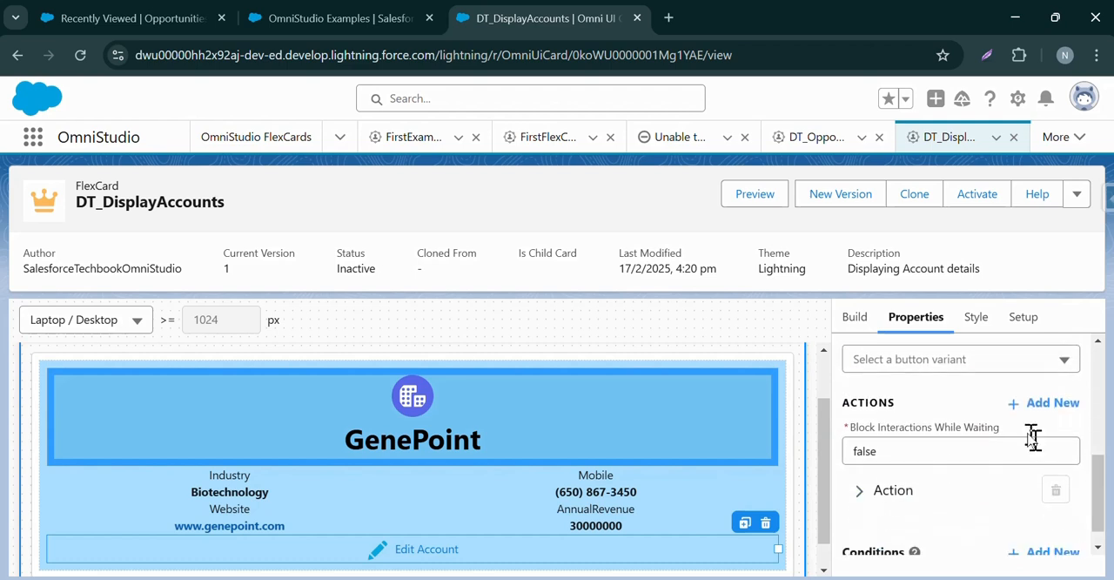
pyautogui.click(989, 360)
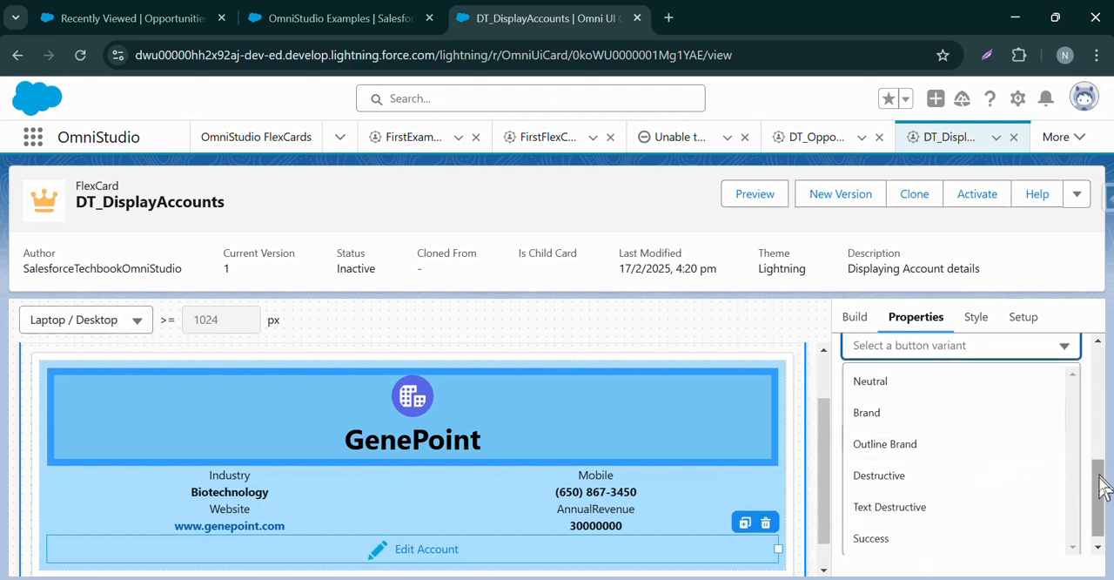
pyautogui.moveTo(1100, 479); pyautogui.dragTo(1081, 494)
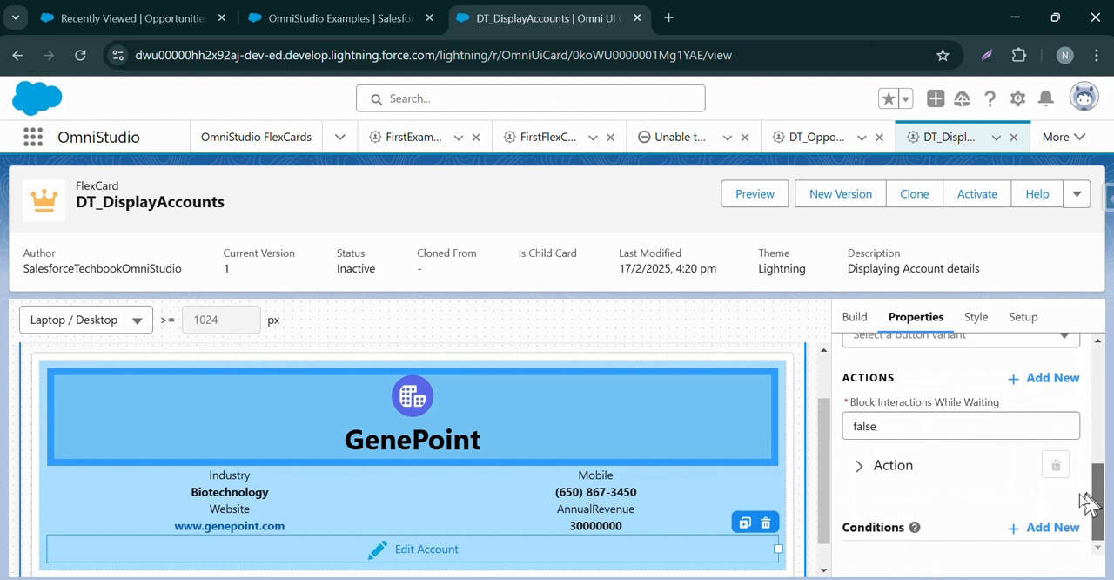
# Expand the Edit Account element's action settings and set the action type to Omniscript.
pyautogui.click(915, 463)
pyautogui.scroll(-1, 1098, 440)
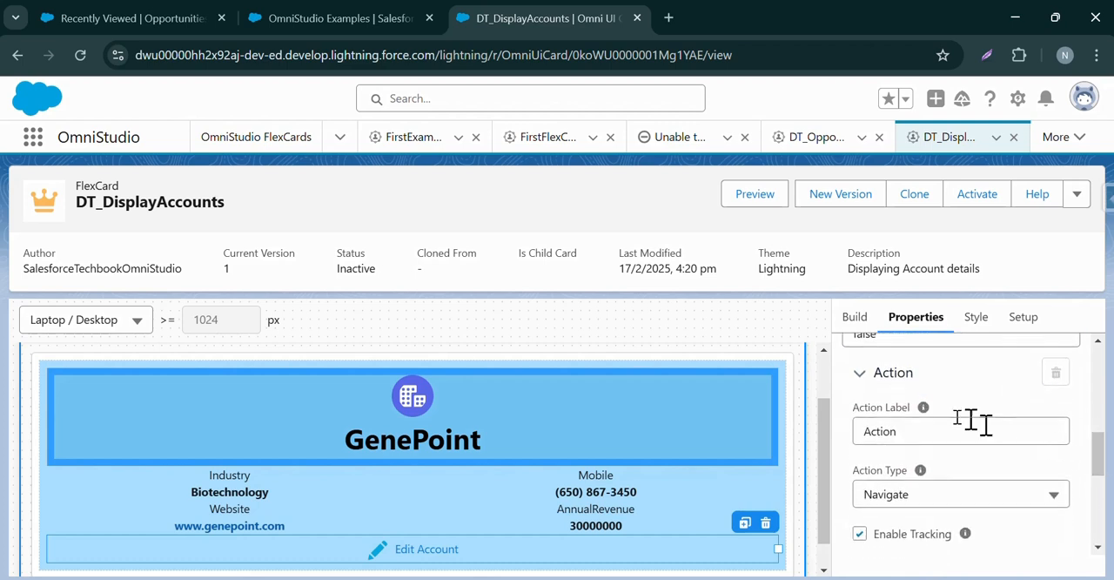
pyautogui.moveTo(1101, 447); pyautogui.dragTo(1088, 480)
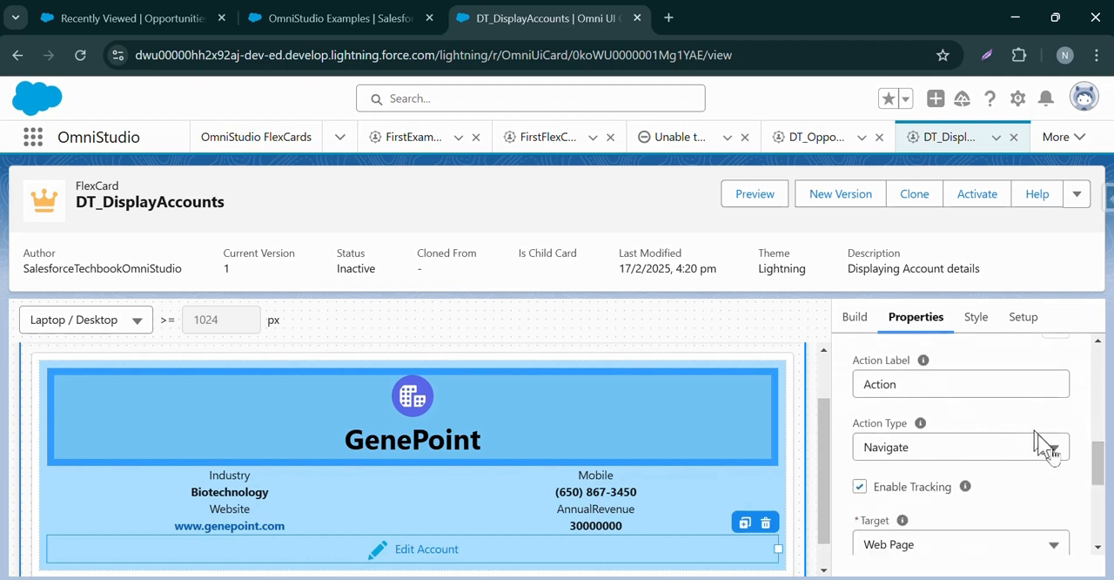
pyautogui.scroll(-3, 1098, 467)
pyautogui.click(962, 357)
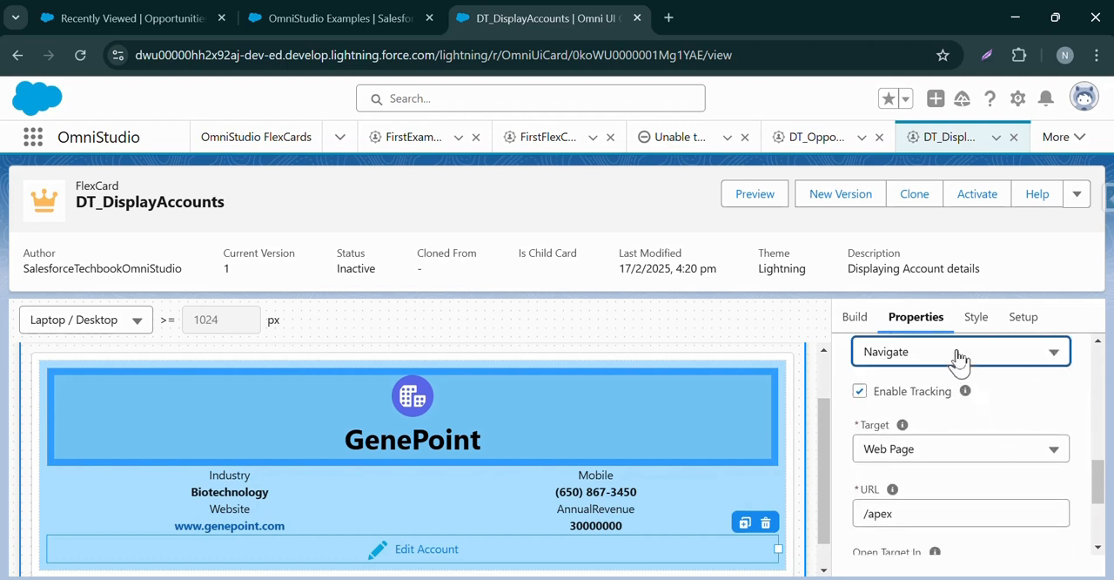
pyautogui.moveTo(1103, 479); pyautogui.dragTo(1099, 470)
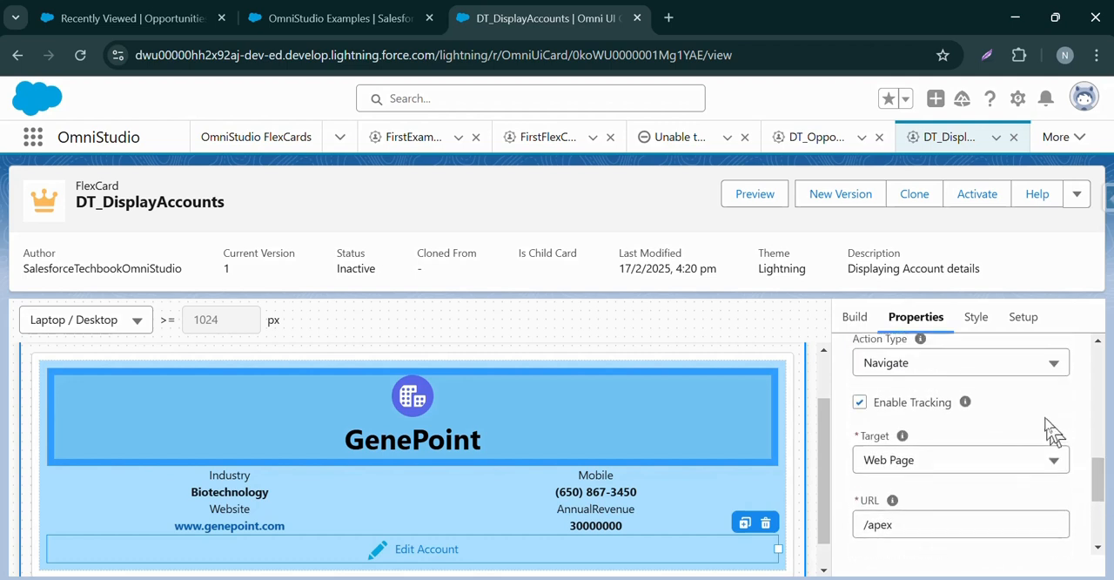
pyautogui.click(1040, 362)
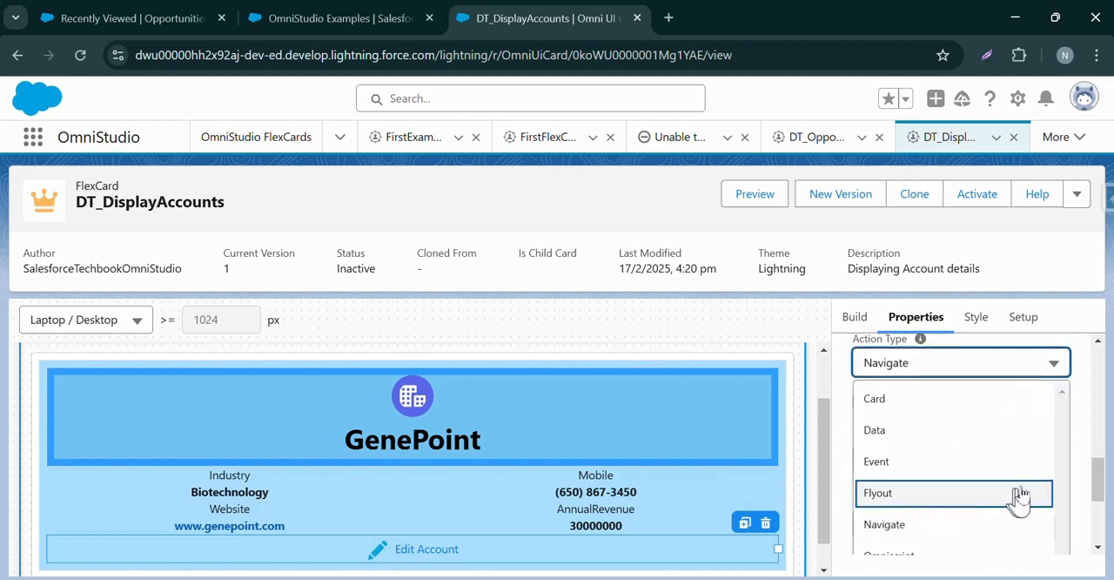
pyautogui.scroll(-3, 1009, 483)
pyautogui.click(960, 368)
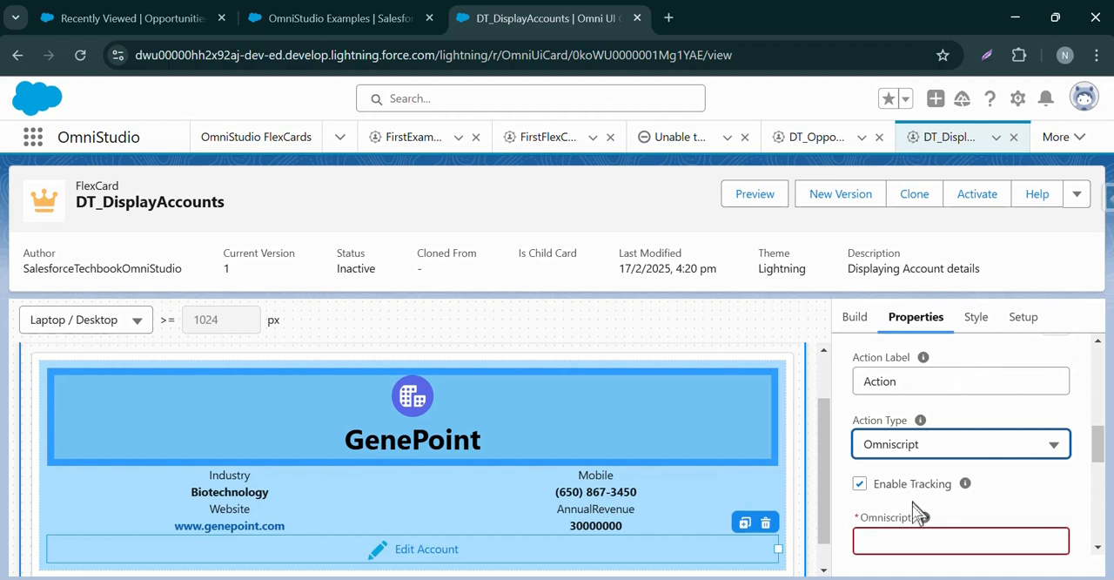
# Look over the Omniscript action's settings, including its Omniscript, VisualForce page, layout type, ContextId and input parameter fields.
pyautogui.click(905, 532)
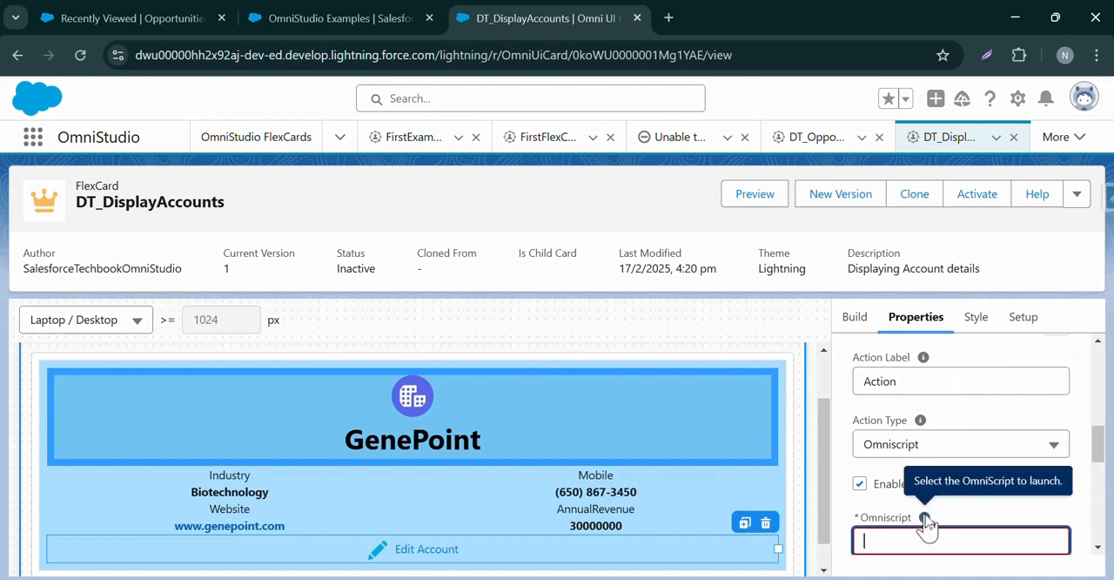
pyautogui.click(921, 451)
pyautogui.scroll(-3, 943, 490)
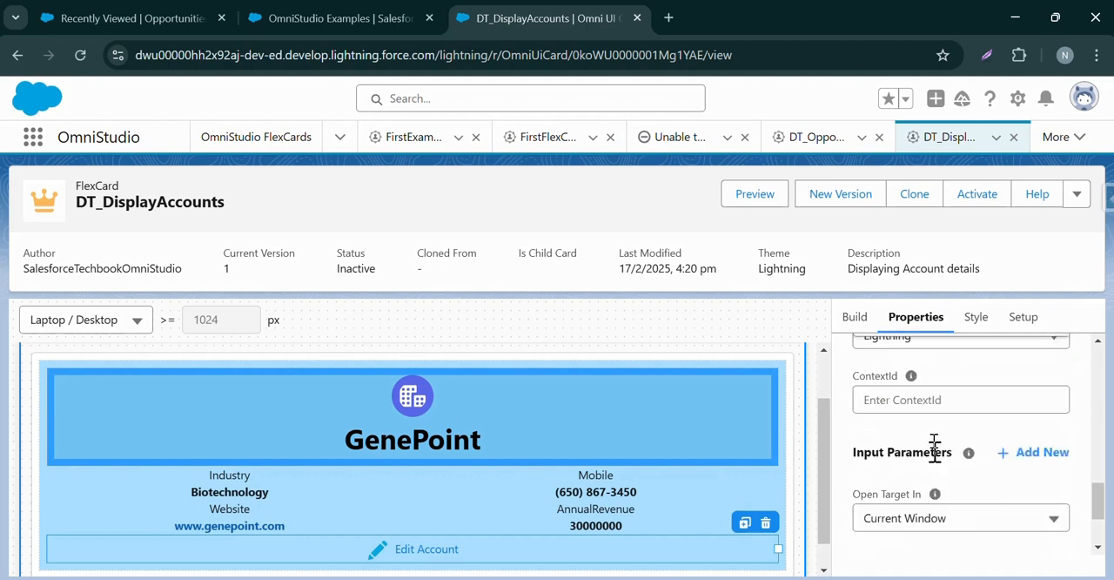
pyautogui.scroll(3, 1088, 496)
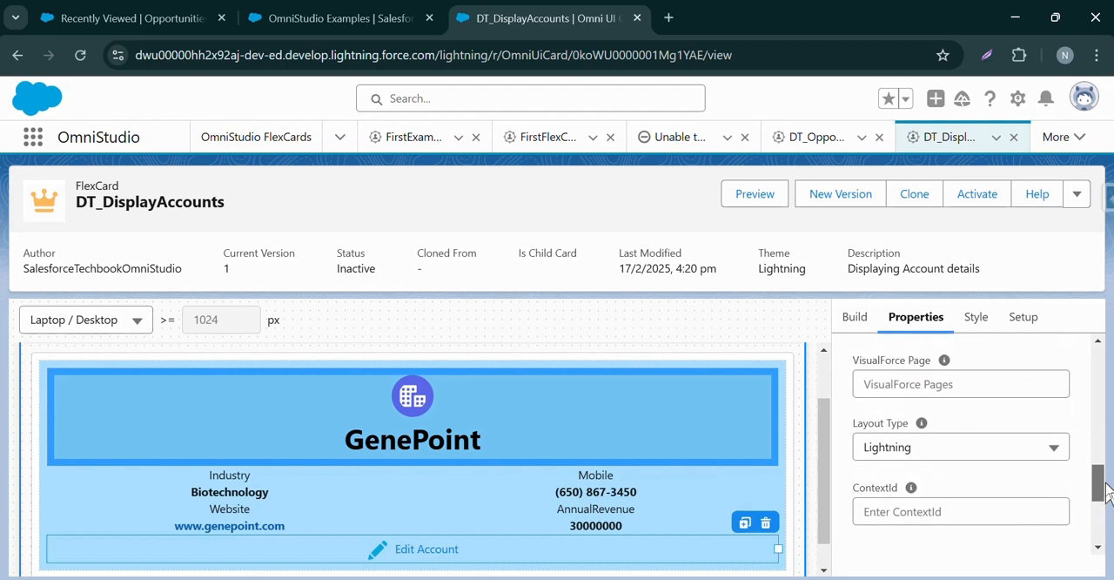
pyautogui.moveTo(1105, 489); pyautogui.dragTo(1104, 464)
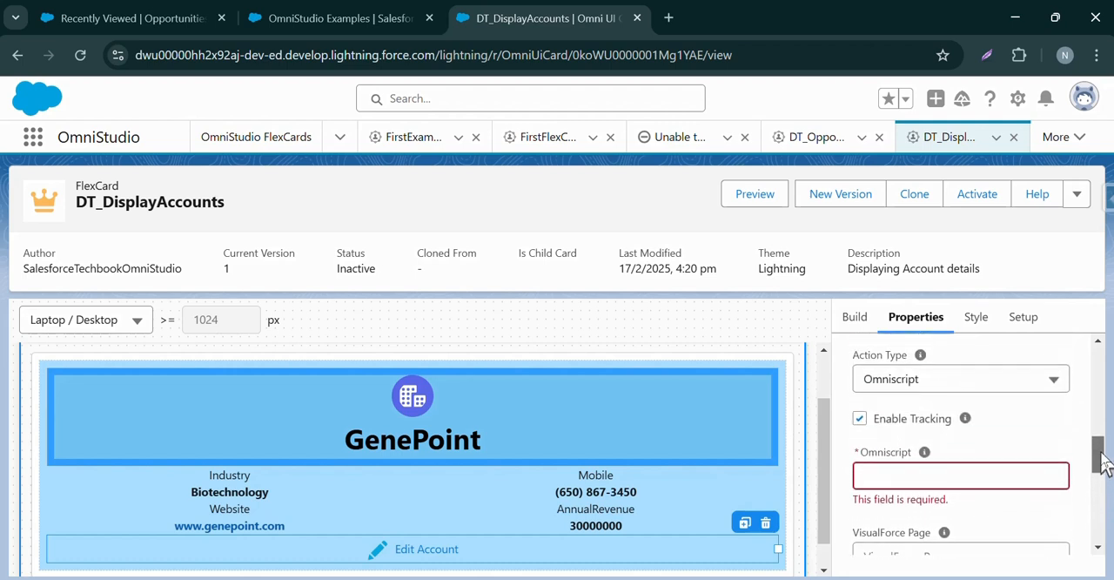
# Change the Edit Account element's action type to Navigate.
pyautogui.click(975, 398)
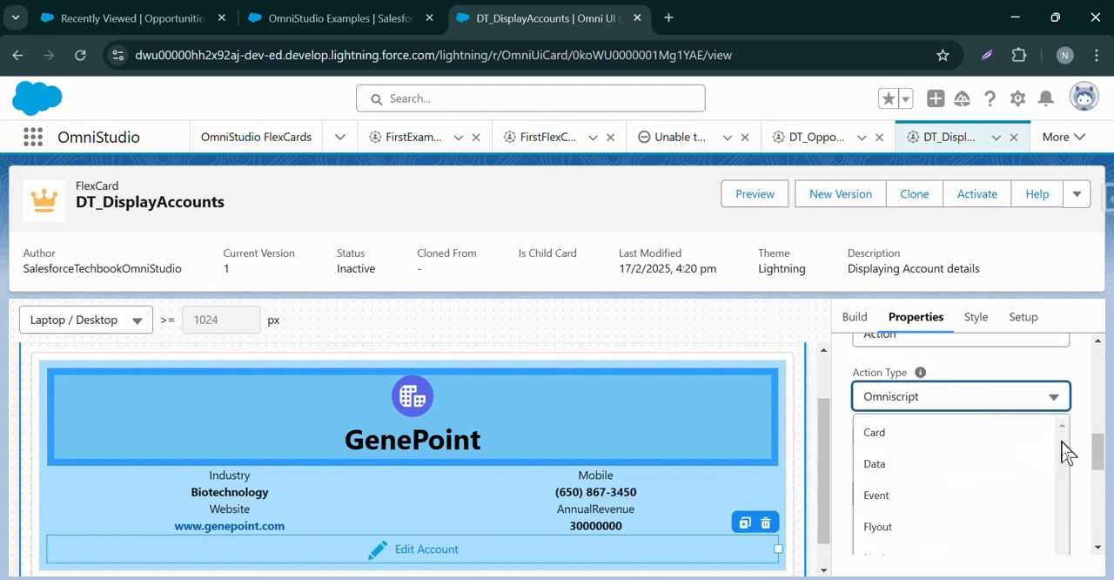
pyautogui.moveTo(1102, 449); pyautogui.dragTo(1103, 461)
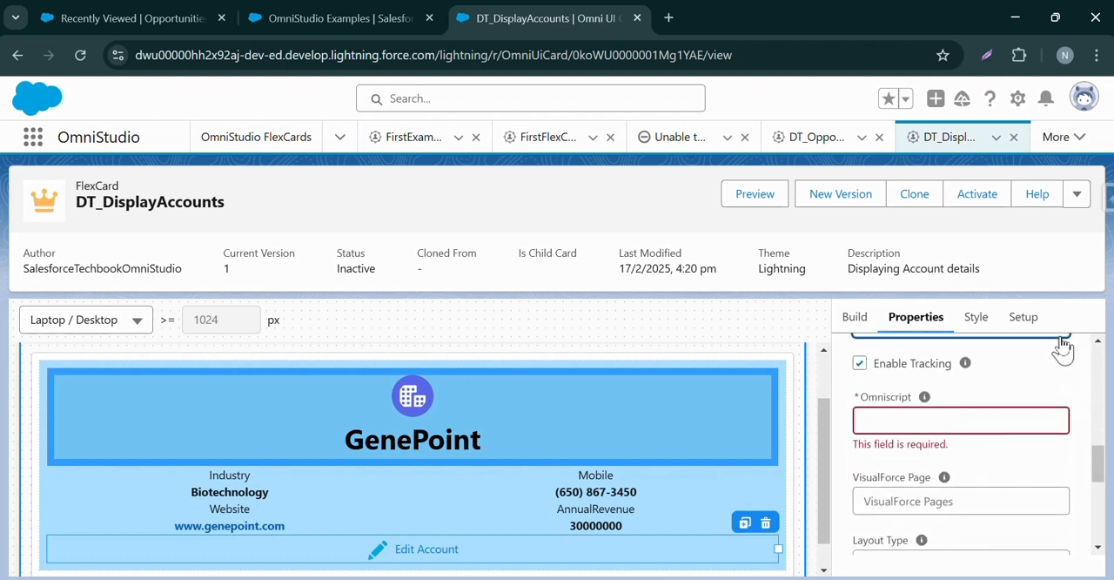
pyautogui.click(992, 334)
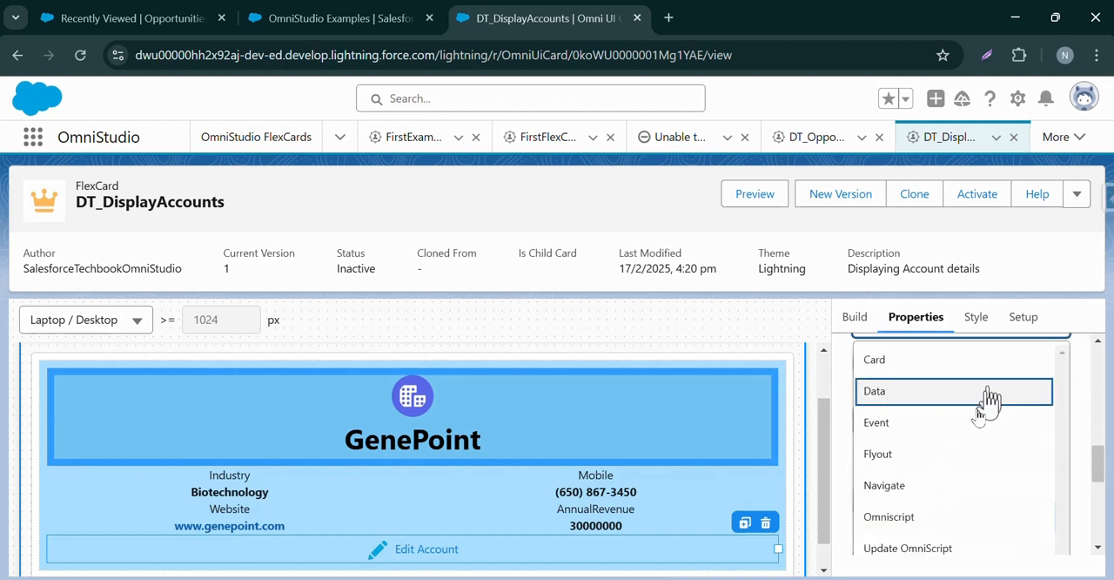
pyautogui.click(926, 485)
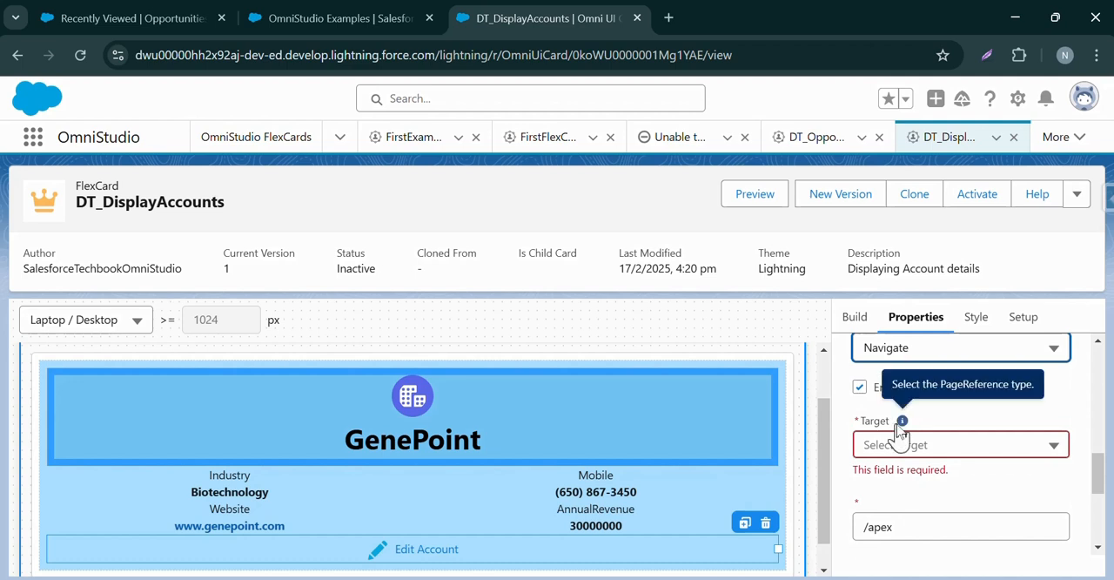
# Set the navigation target to Record and enter Account as the record object API name.
pyautogui.click(926, 456)
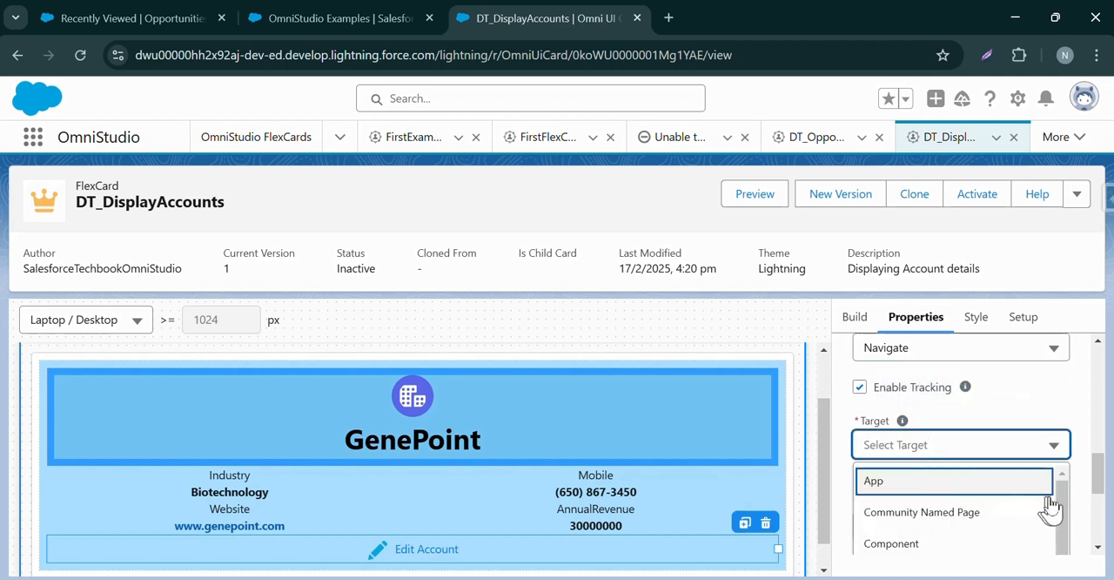
pyautogui.moveTo(1060, 510); pyautogui.dragTo(1068, 571)
pyautogui.scroll(-5, 998, 453)
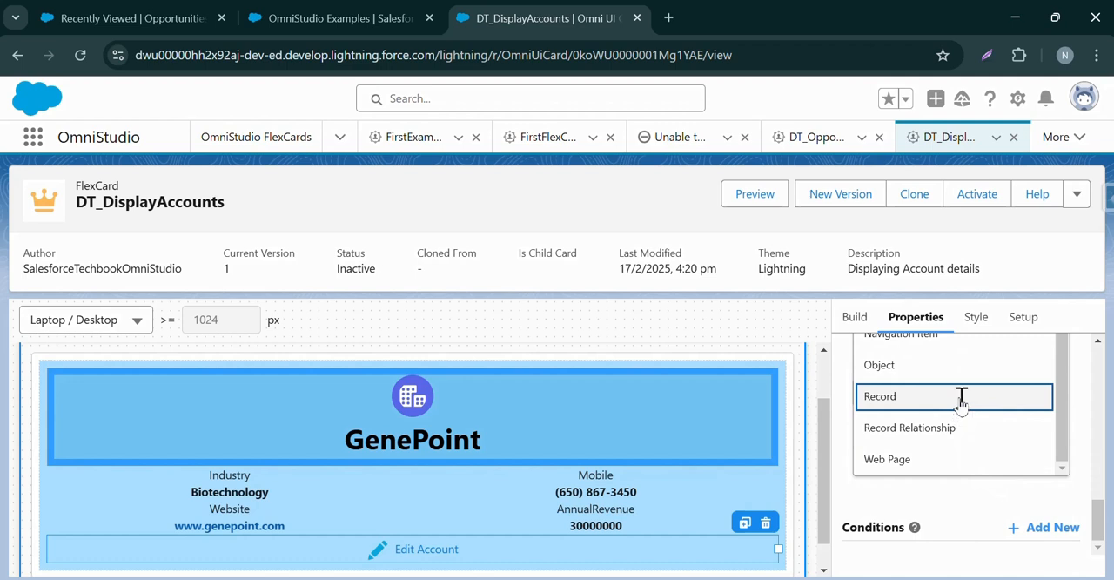
pyautogui.click(960, 398)
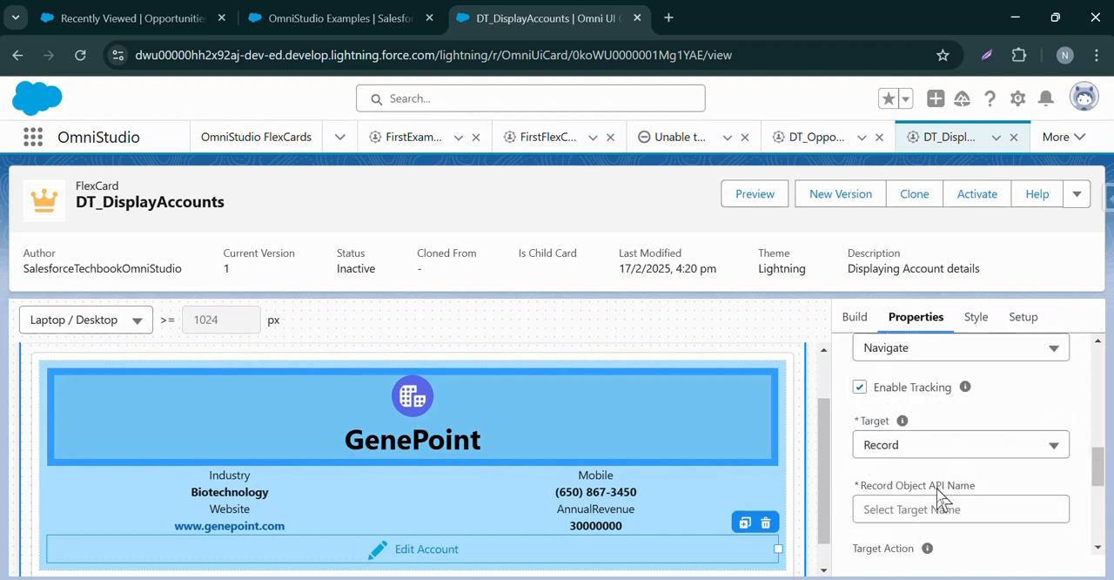
pyautogui.click(913, 505)
pyautogui.moveTo(901, 423)
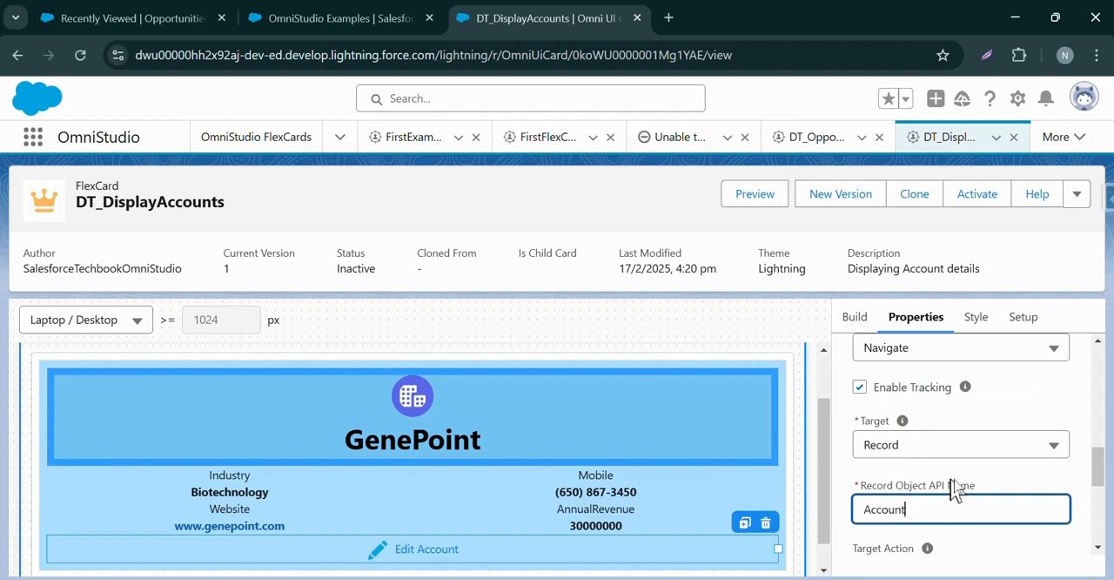
# Set the navigate action's target action to edit and its target Id to {Id}.
pyautogui.moveTo(1098, 466); pyautogui.dragTo(1097, 485)
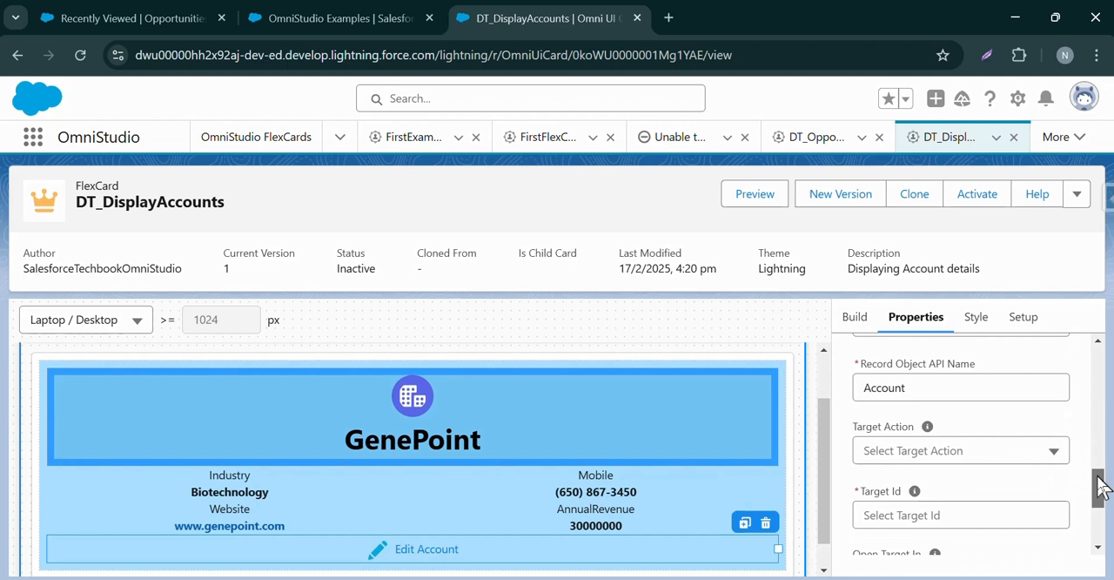
pyautogui.click(927, 452)
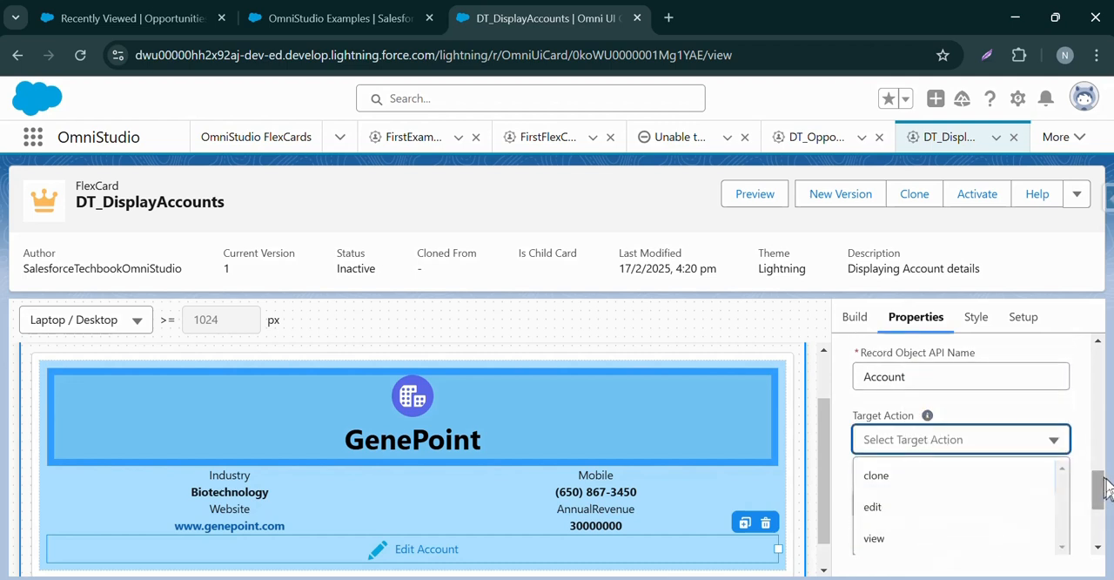
pyautogui.moveTo(1098, 481); pyautogui.dragTo(1098, 488)
pyautogui.click(986, 415)
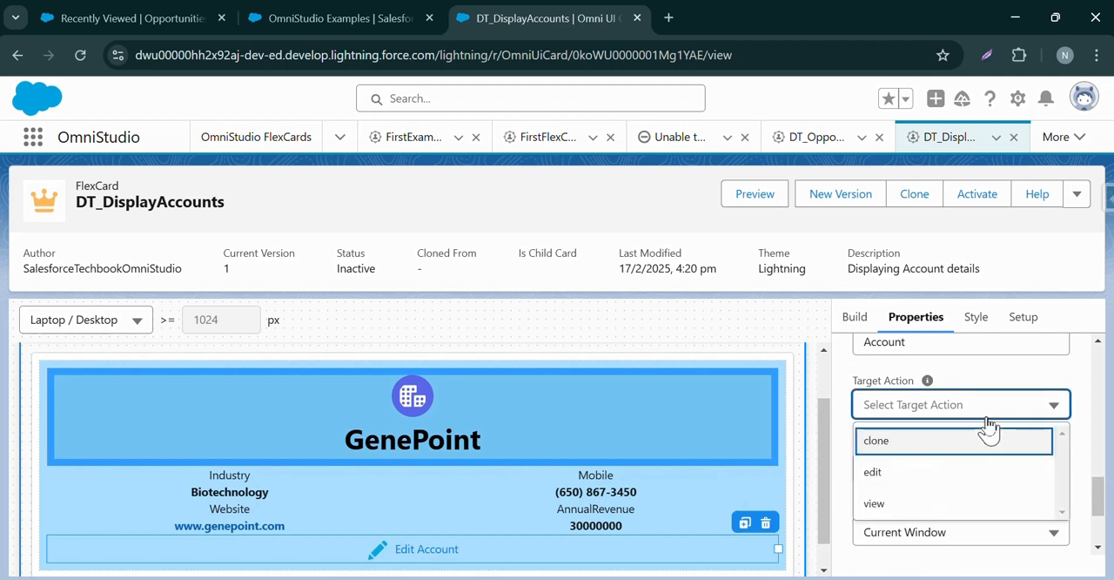
pyautogui.click(897, 479)
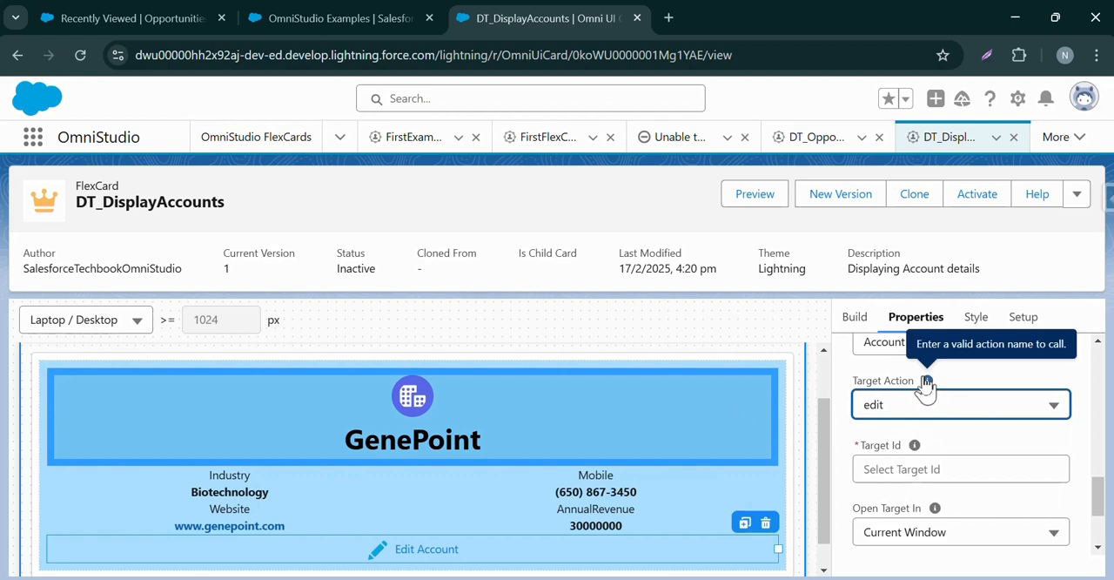
pyautogui.moveTo(917, 452)
pyautogui.click(913, 470)
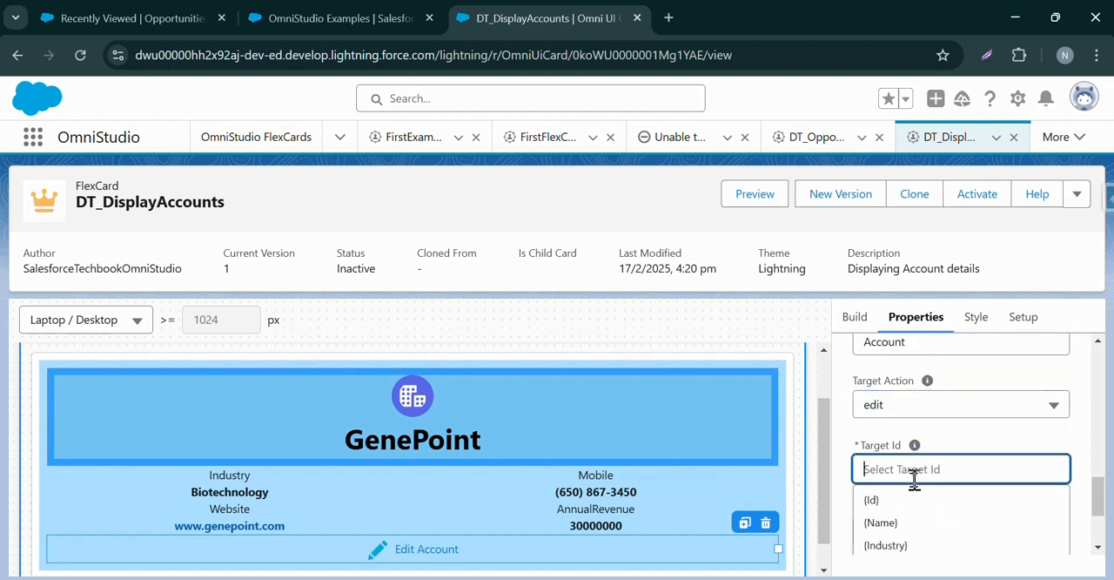
pyautogui.click(872, 502)
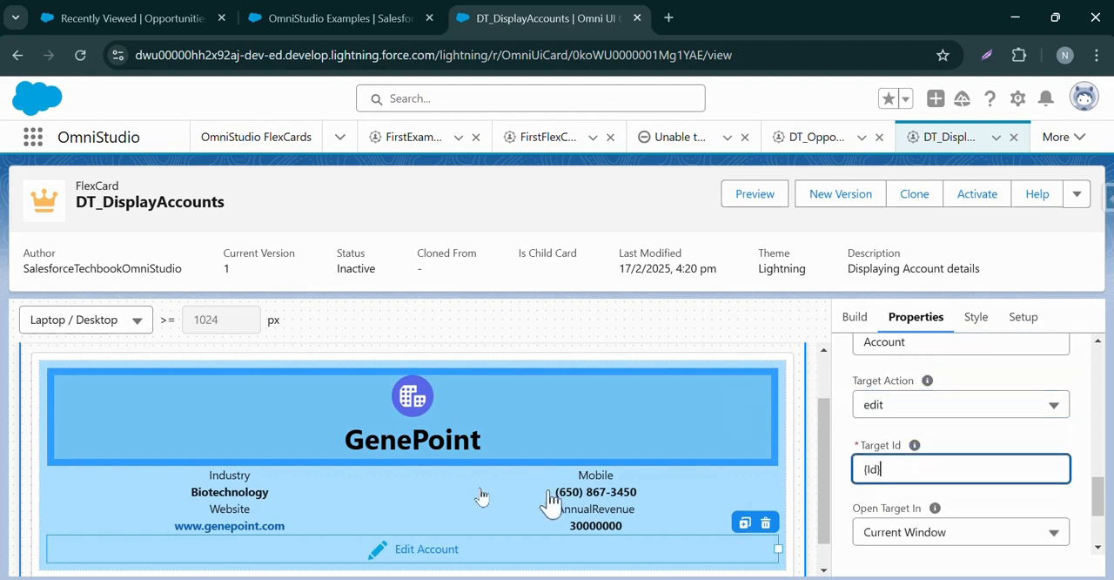
# Check the fields selected in the card's data source query and return to the Edit Account action's properties.
pyautogui.click(1021, 336)
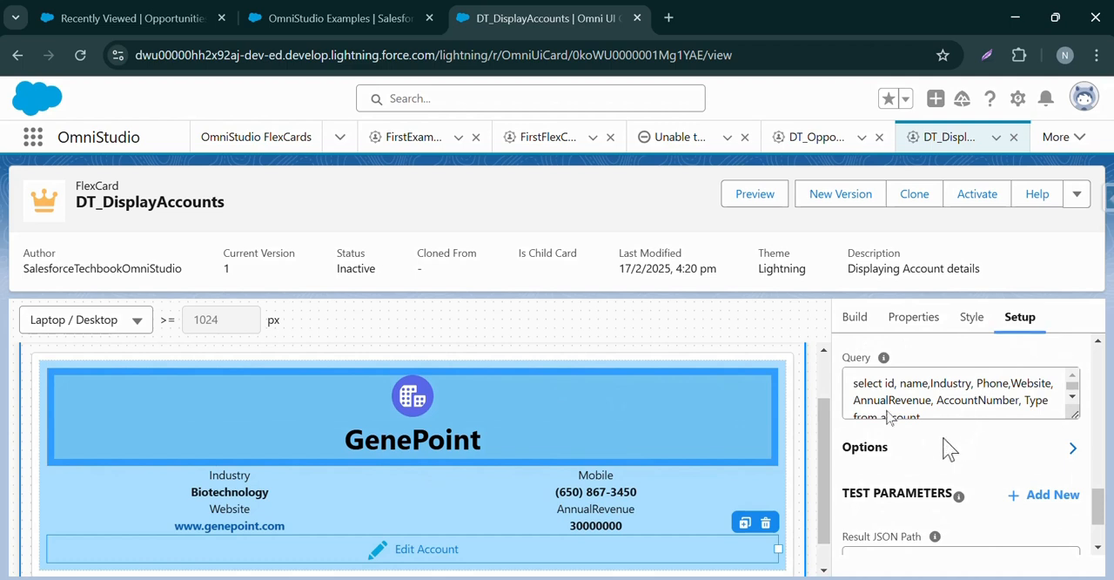
pyautogui.click(963, 329)
pyautogui.click(933, 331)
pyautogui.moveTo(912, 448)
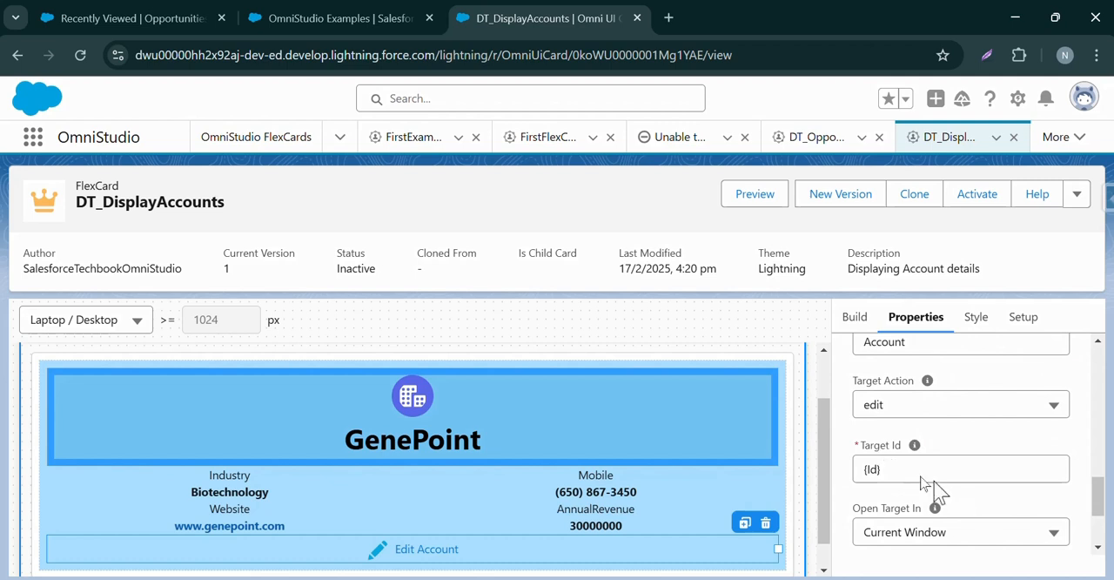
# Choose Current Window as the place where the action's target opens.
pyautogui.scroll(-3, 1106, 498)
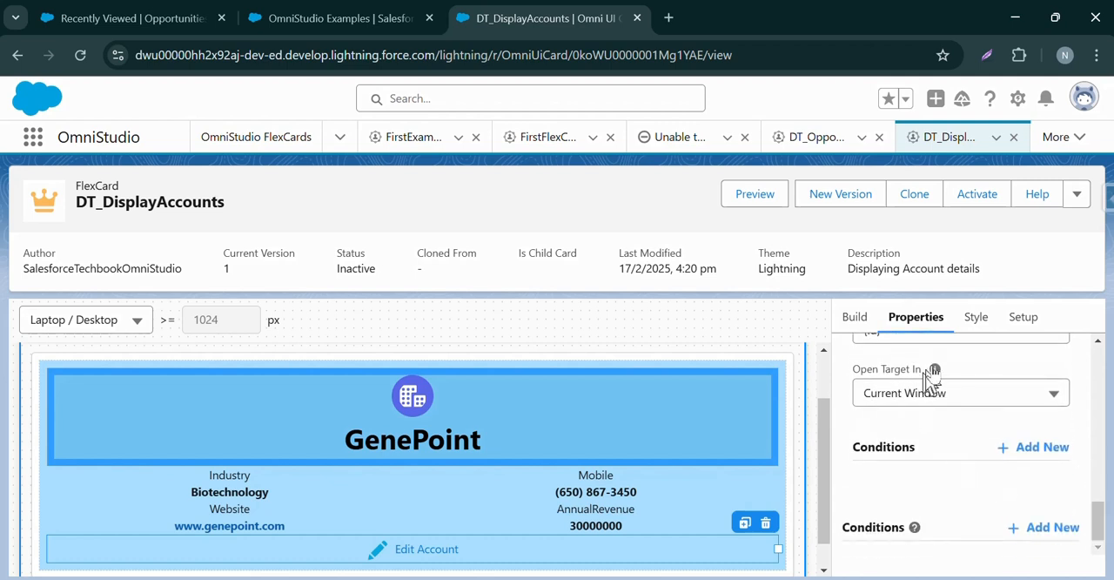
pyautogui.moveTo(936, 371)
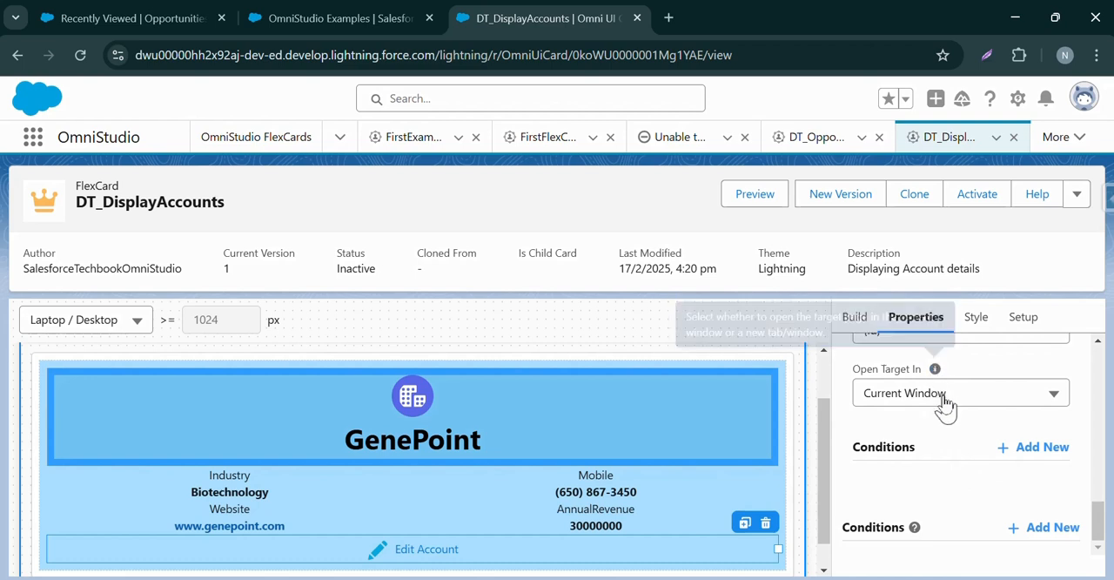
pyautogui.click(945, 402)
pyautogui.click(945, 430)
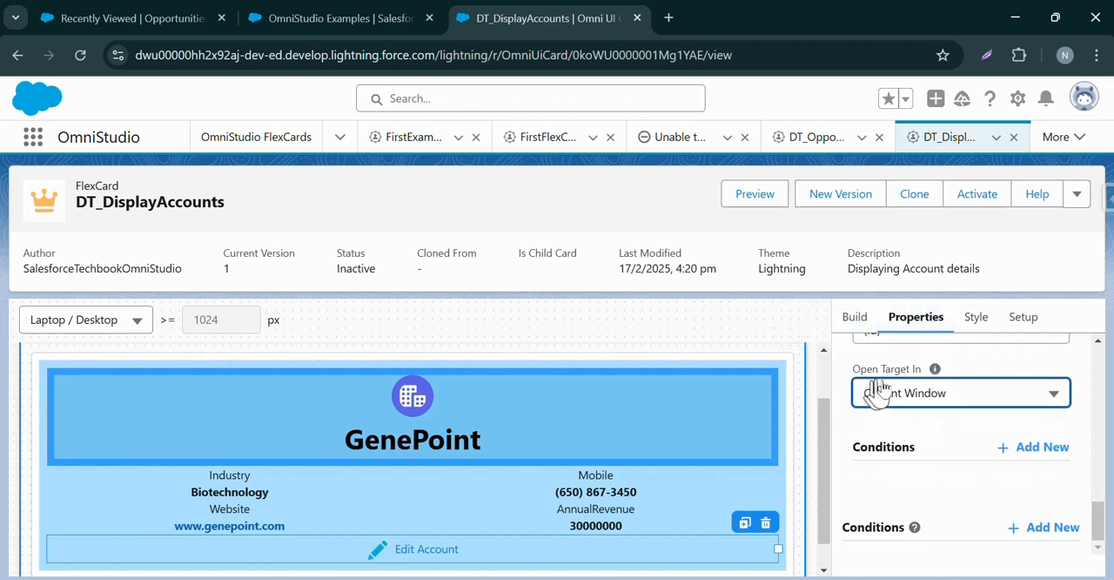
# Expand the card's Repeat Options in its setup and check the Repeat Records setting.
pyautogui.scroll(3, 1103, 509)
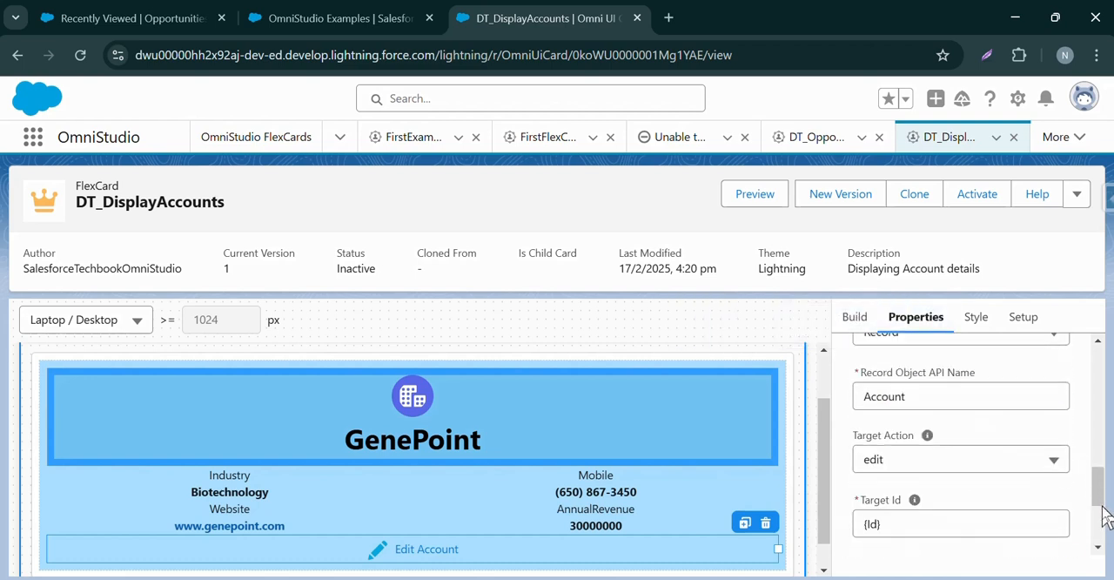
pyautogui.scroll(10, 975, 489)
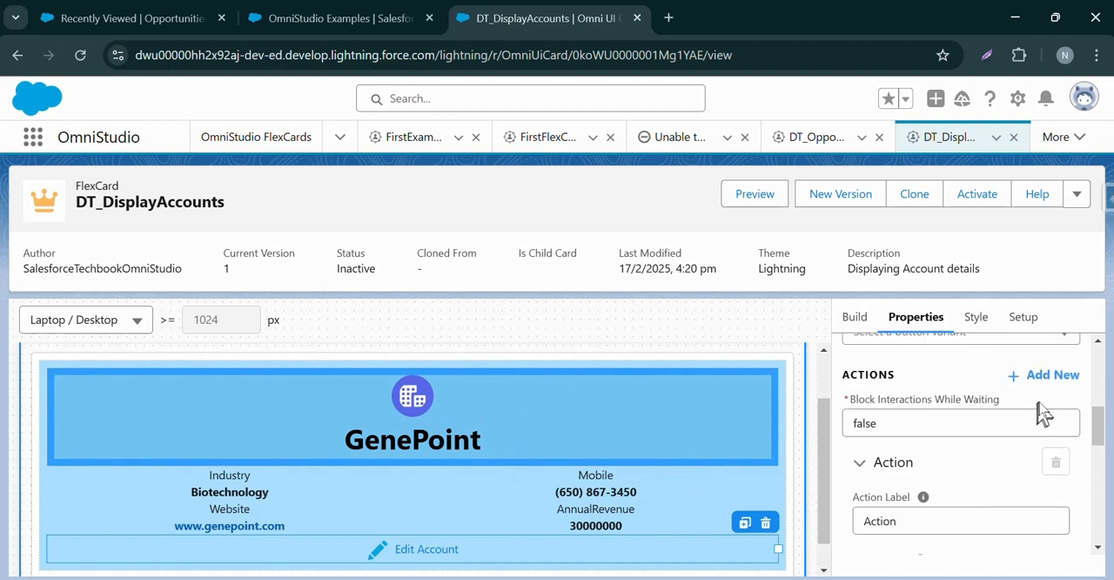
pyautogui.click(1035, 328)
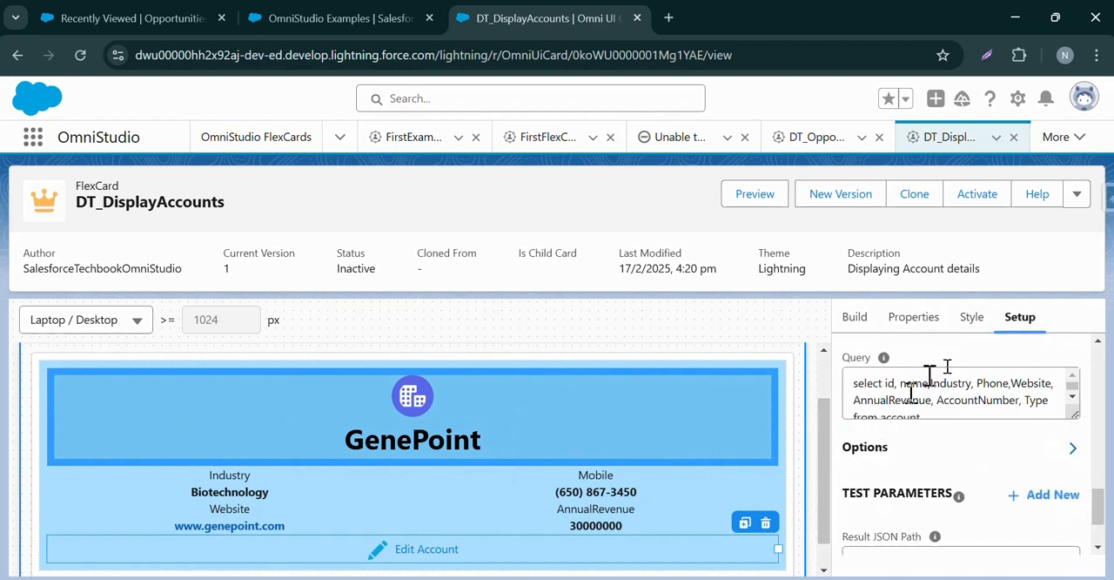
pyautogui.scroll(5, 1050, 440)
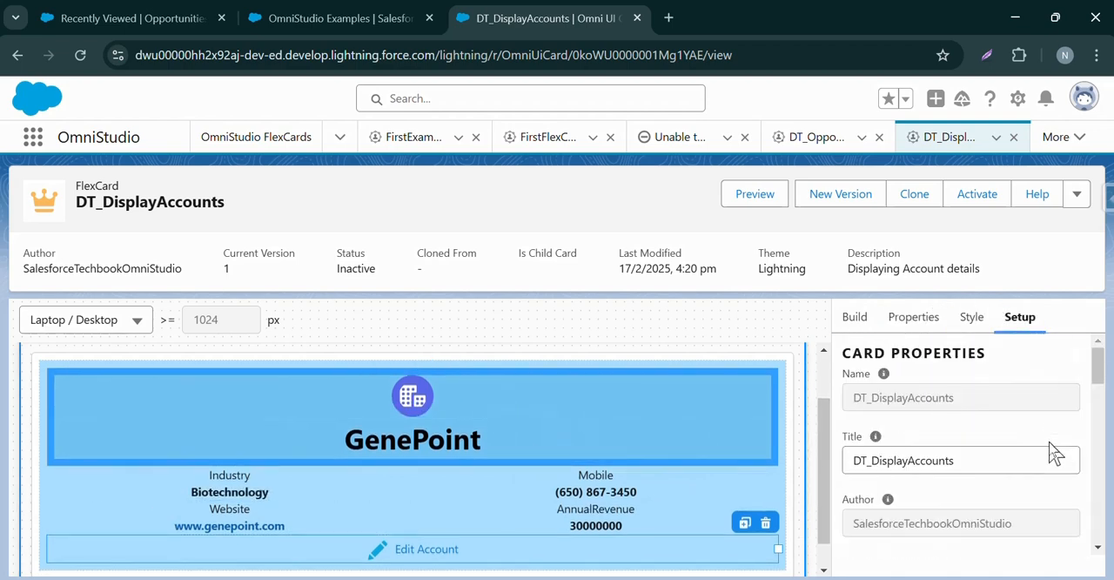
pyautogui.moveTo(1099, 368); pyautogui.dragTo(1097, 437)
pyautogui.click(1019, 402)
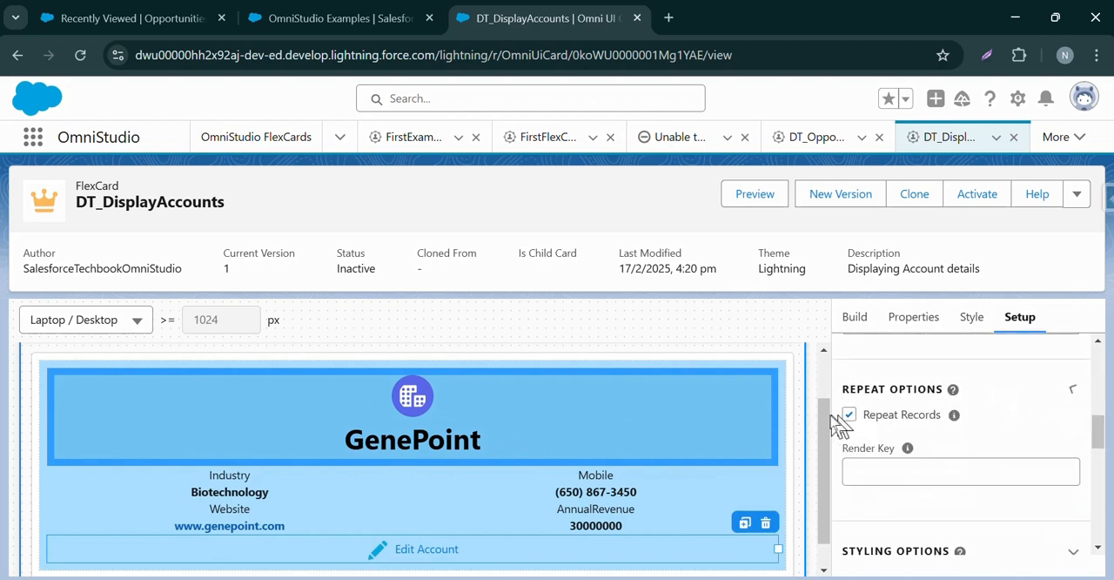
pyautogui.scroll(-1, 736, 435)
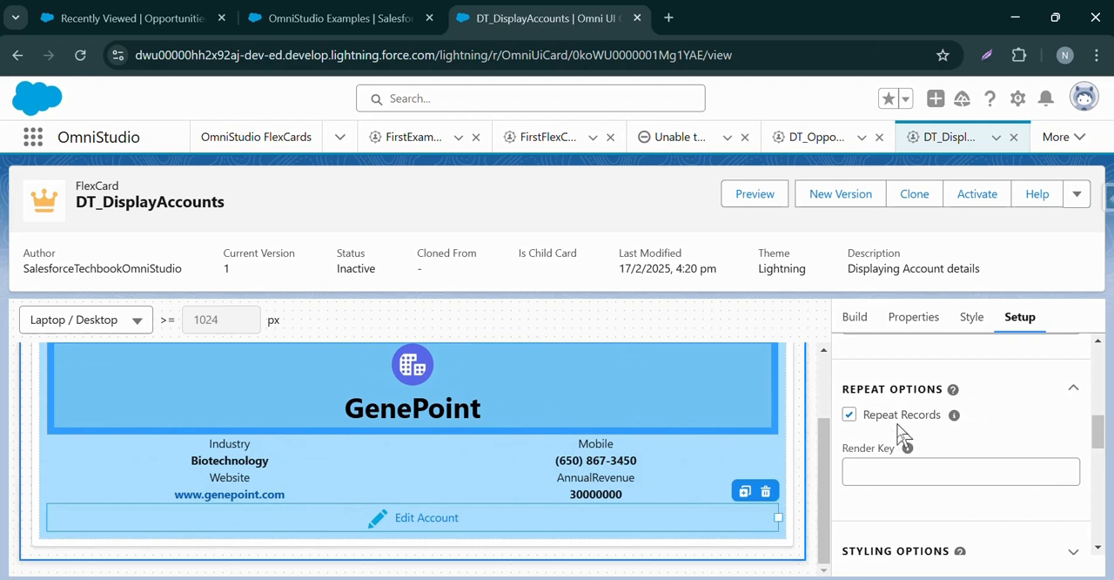
pyautogui.scroll(5, 900, 427)
# Preview the DT_DisplayAccounts card and look over the rendered account cards with their Edit Account action.
pyautogui.click(754, 194)
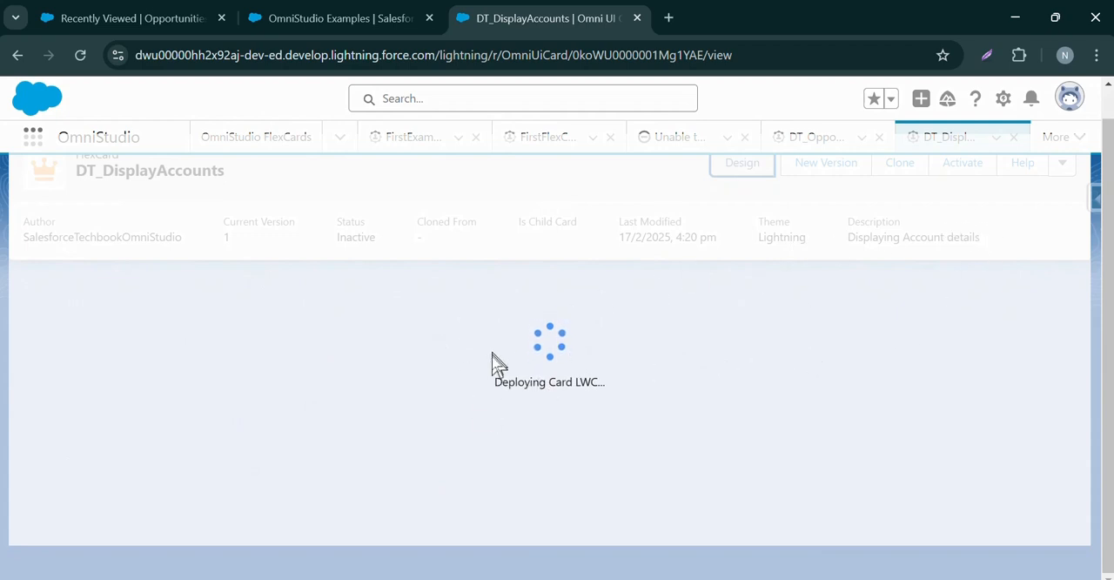
pyautogui.scroll(-3, 487, 365)
pyautogui.scroll(3, 485, 364)
pyautogui.scroll(-3, 486, 363)
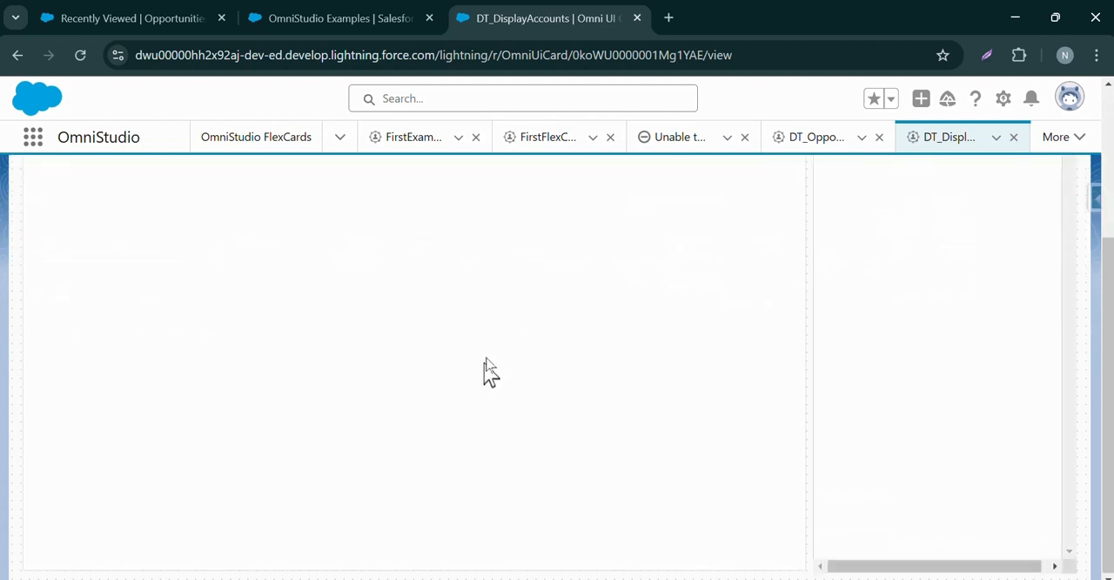
pyautogui.moveTo(1109, 322); pyautogui.dragTo(1110, 268)
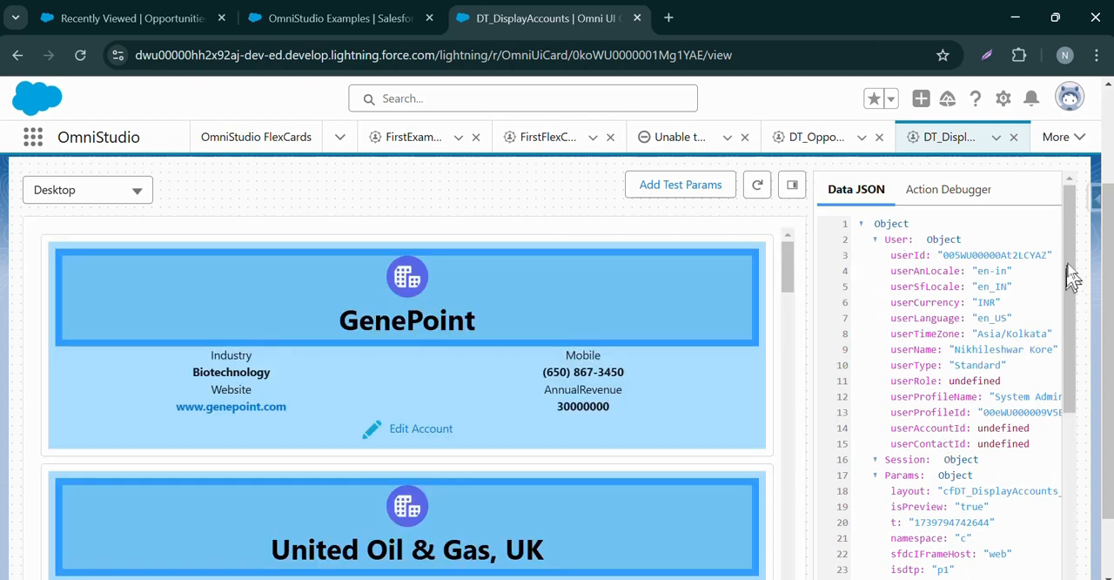
# Expand the first object in the cards array of the preview's data JSON to examine its account fields.
pyautogui.moveTo(1073, 255); pyautogui.dragTo(1084, 219)
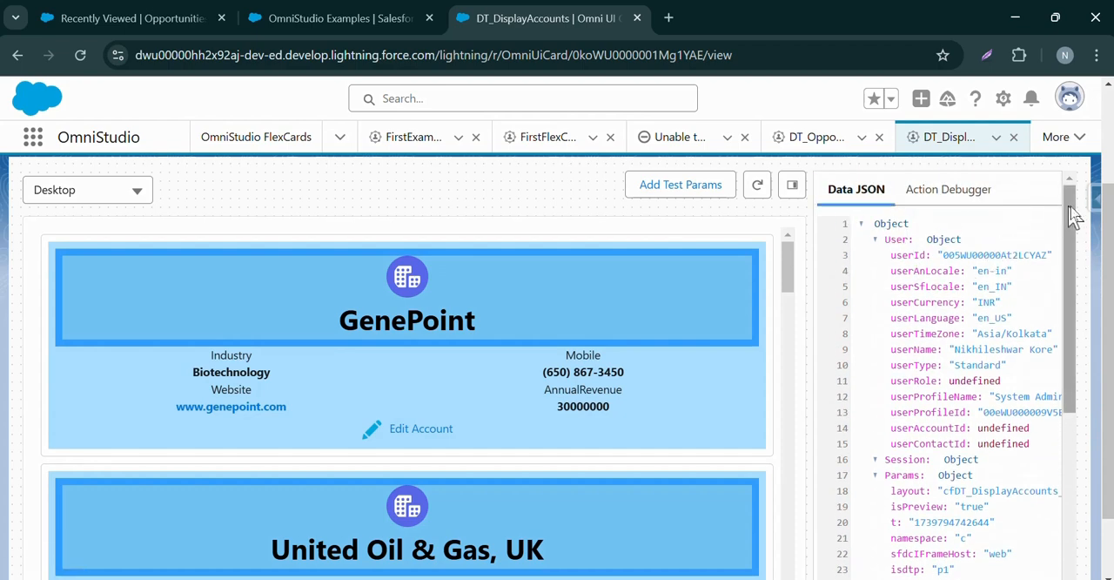
pyautogui.scroll(-5, 987, 356)
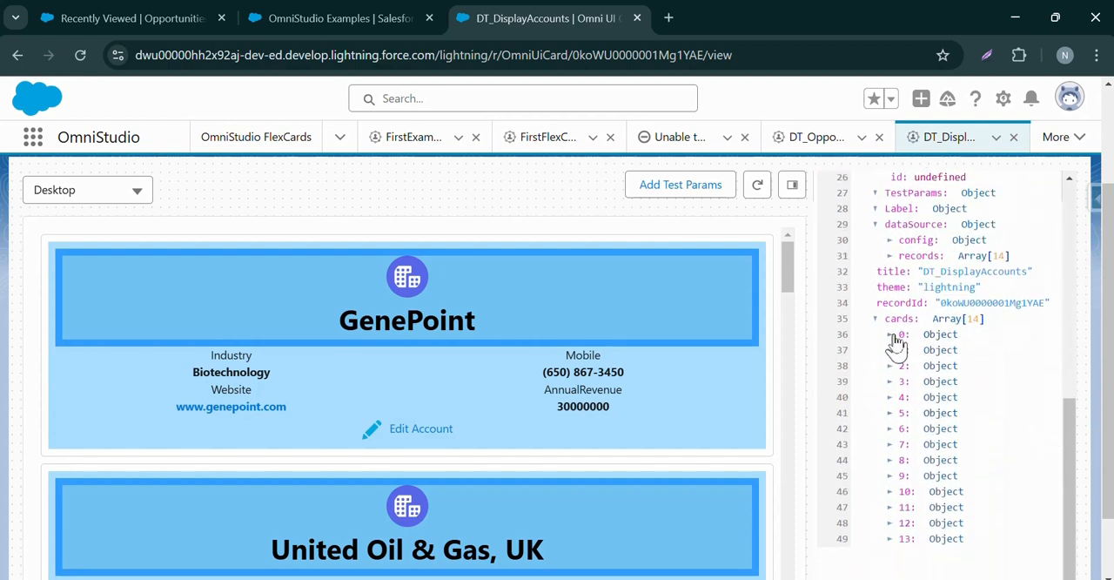
pyautogui.click(891, 335)
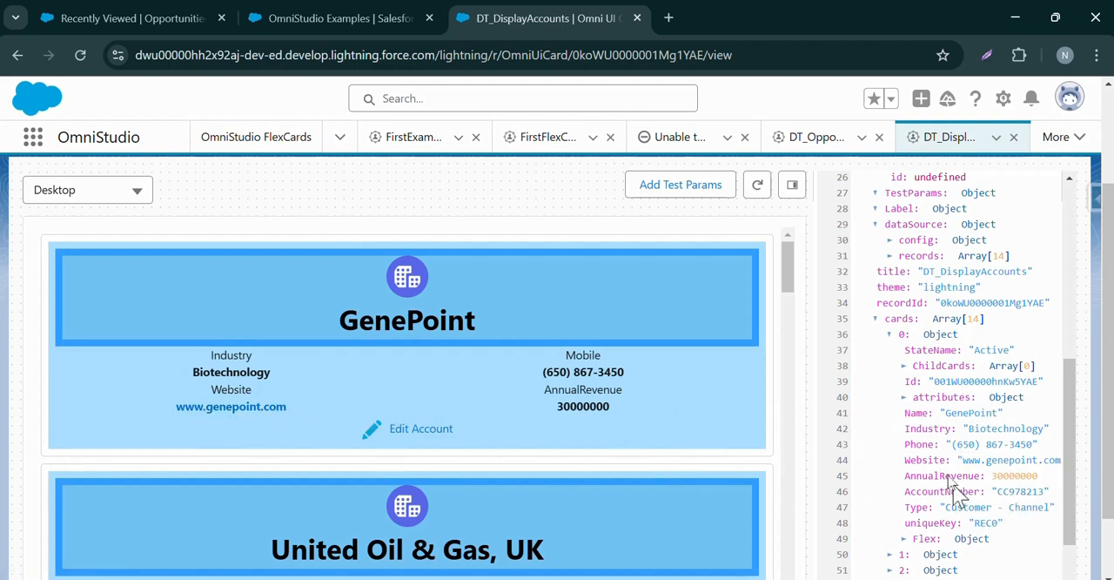
# Look through the remaining objects in the preview's data JSON and the account cards rendered beside it.
pyautogui.scroll(-3, 962, 495)
pyautogui.scroll(-8, 662, 467)
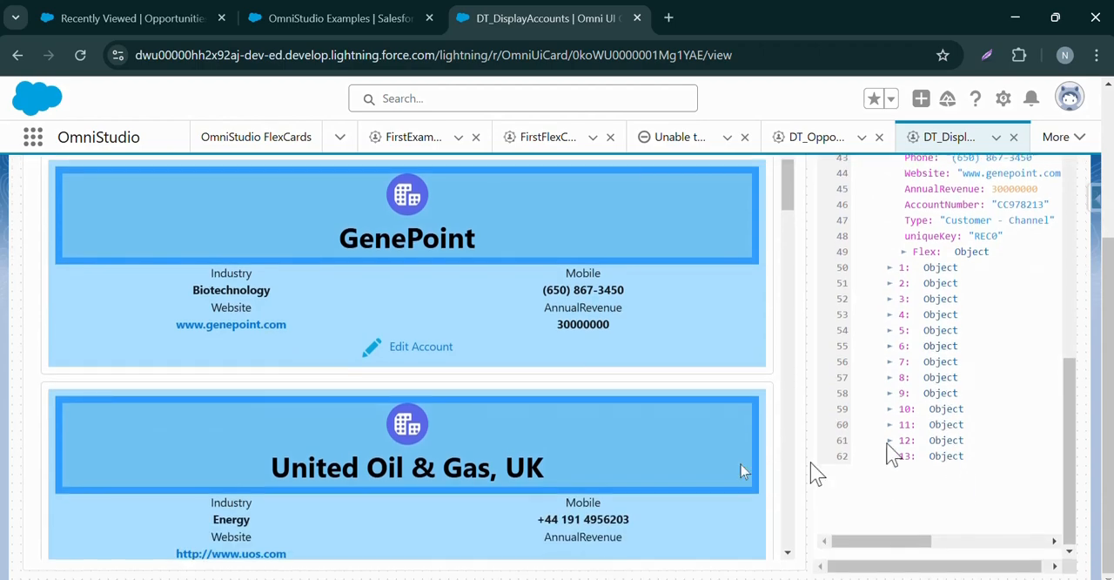
pyautogui.scroll(10, 654, 467)
pyautogui.scroll(10, 632, 427)
pyautogui.scroll(10, 935, 385)
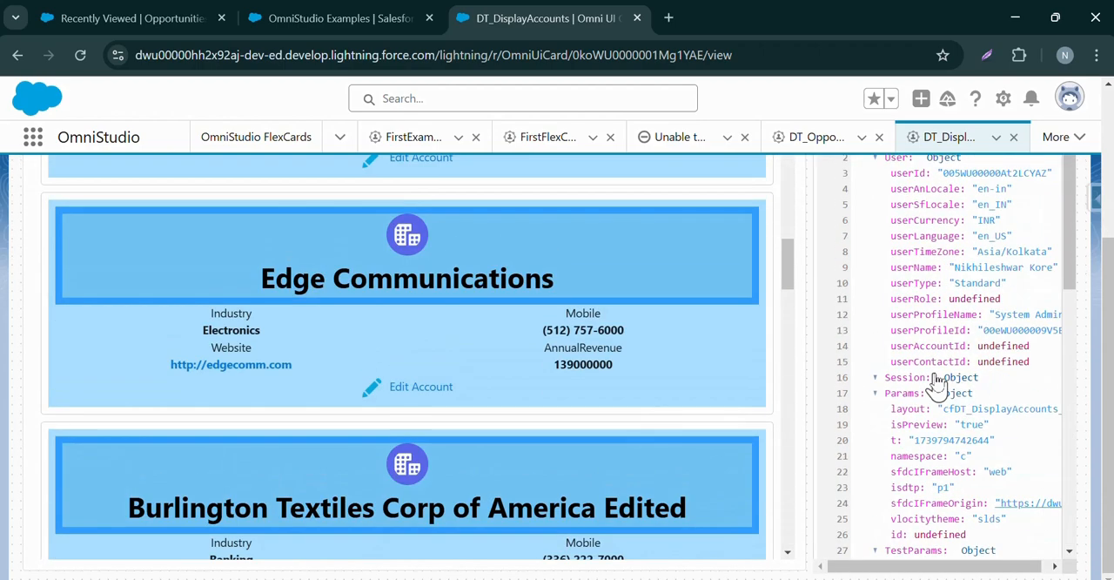
pyautogui.scroll(3, 1093, 383)
# Return to the card's design view, look over its setup sections and the AnnualRevenue text element, and display the available build elements.
pyautogui.click(753, 195)
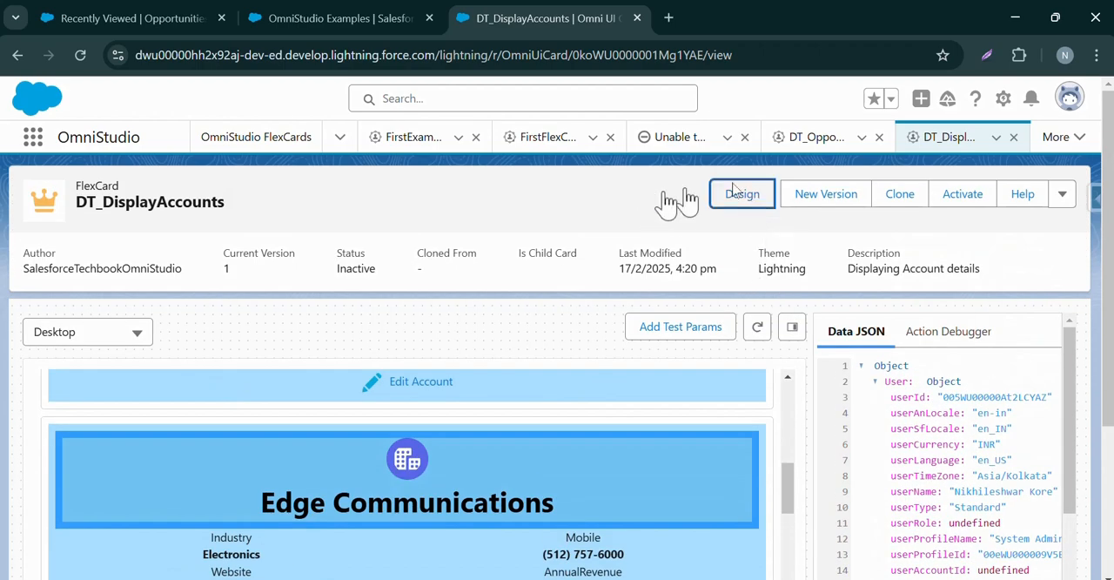
pyautogui.scroll(-5, 887, 359)
pyautogui.scroll(-2, 609, 409)
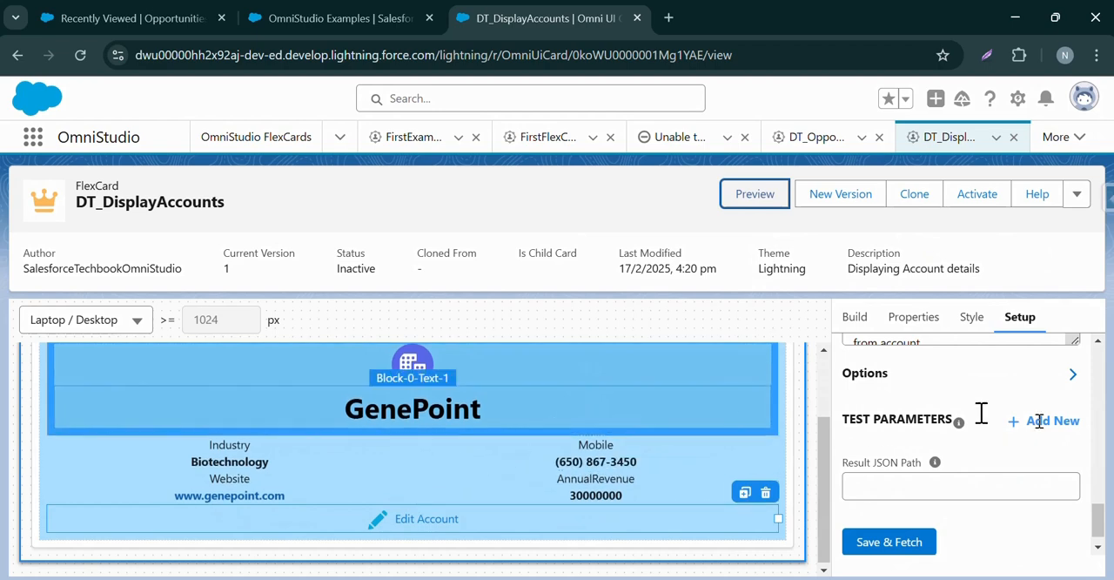
pyautogui.scroll(4, 880, 419)
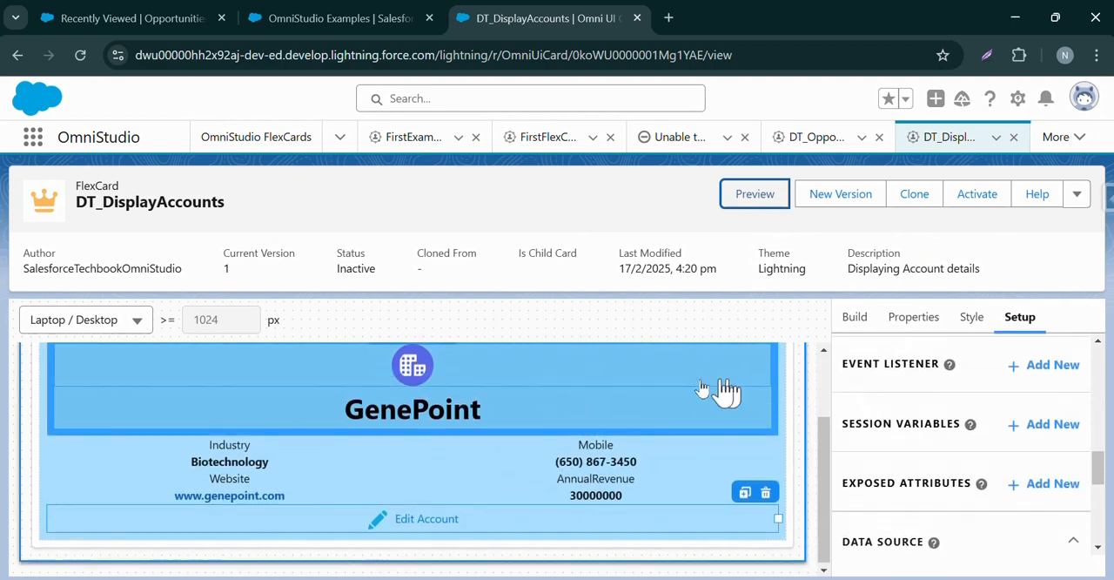
pyautogui.scroll(2, 718, 392)
pyautogui.scroll(-2, 696, 404)
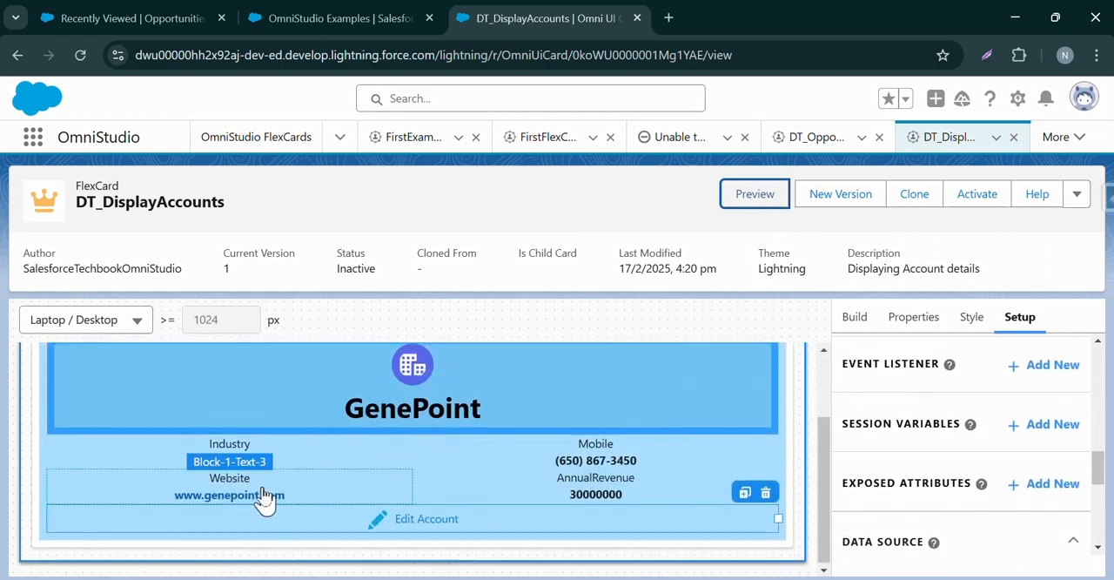
pyautogui.click(505, 487)
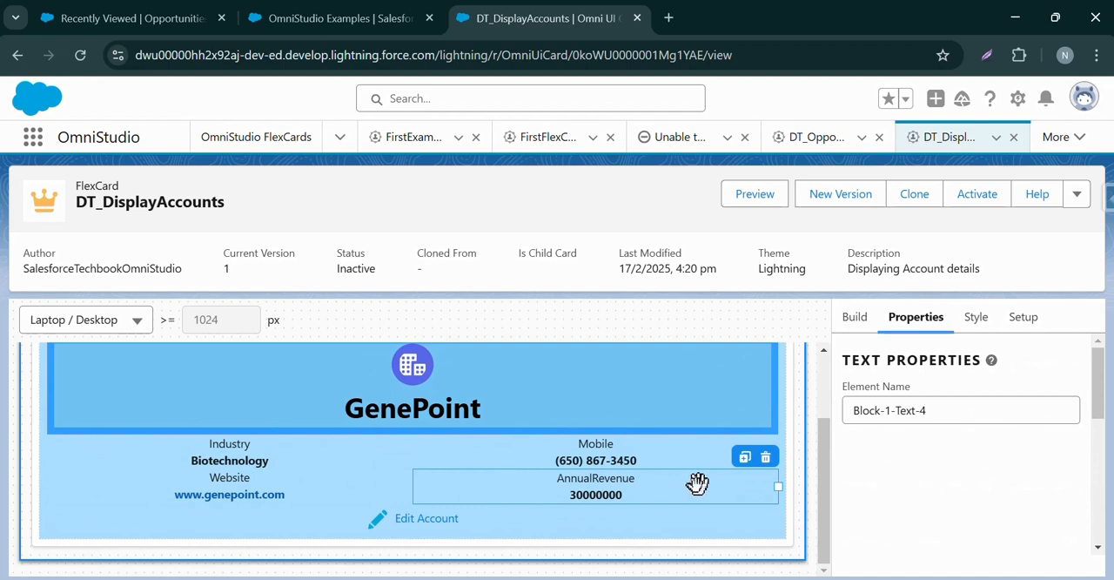
pyautogui.click(855, 317)
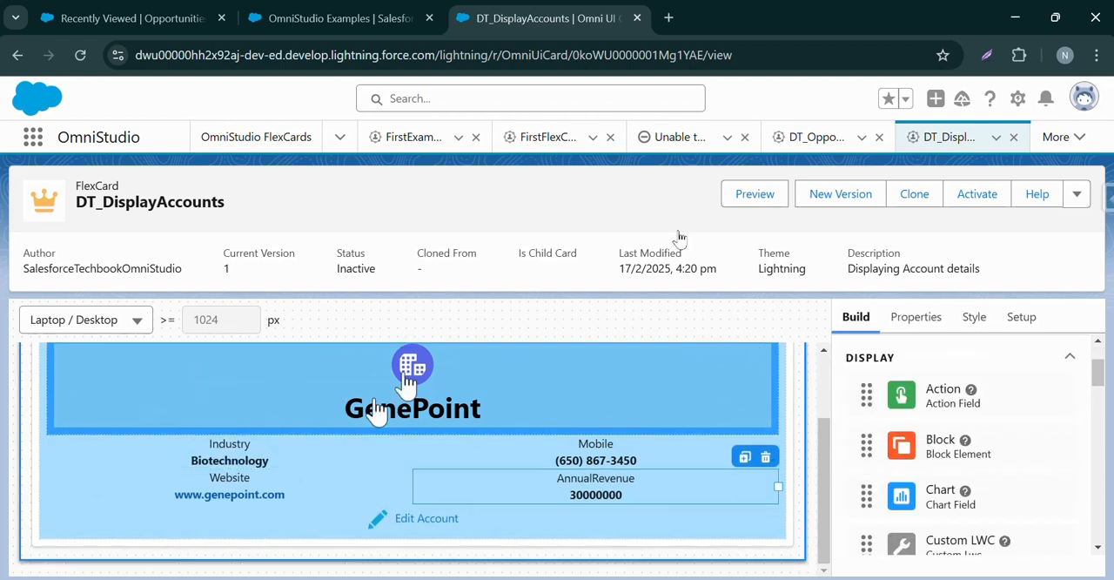
# Activate the DT_DisplayAccounts card and review its publish options, including the page targets and the configuration XML.
pyautogui.click(1000, 193)
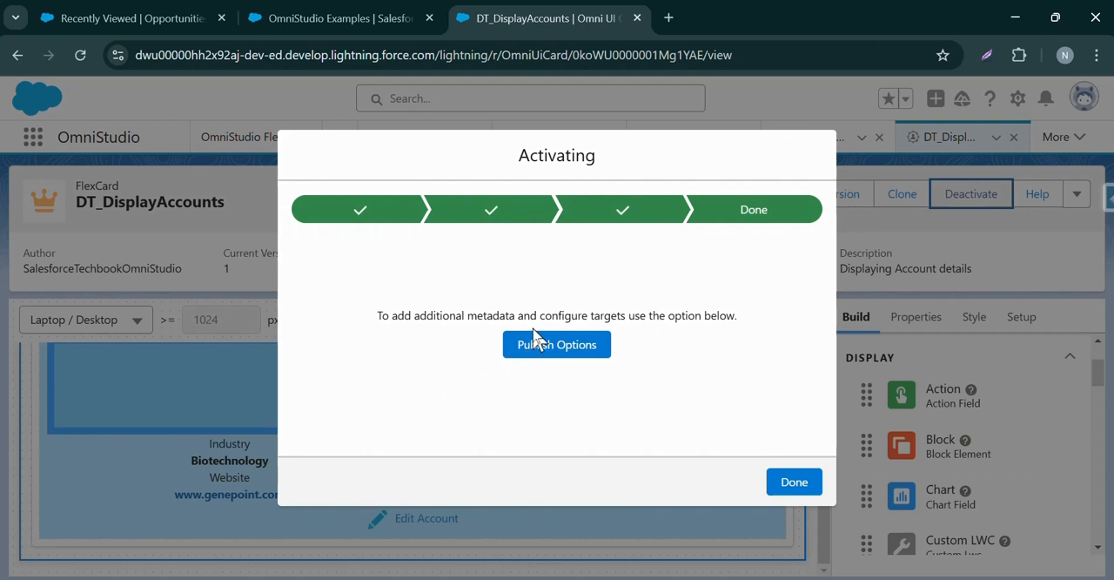
pyautogui.click(543, 351)
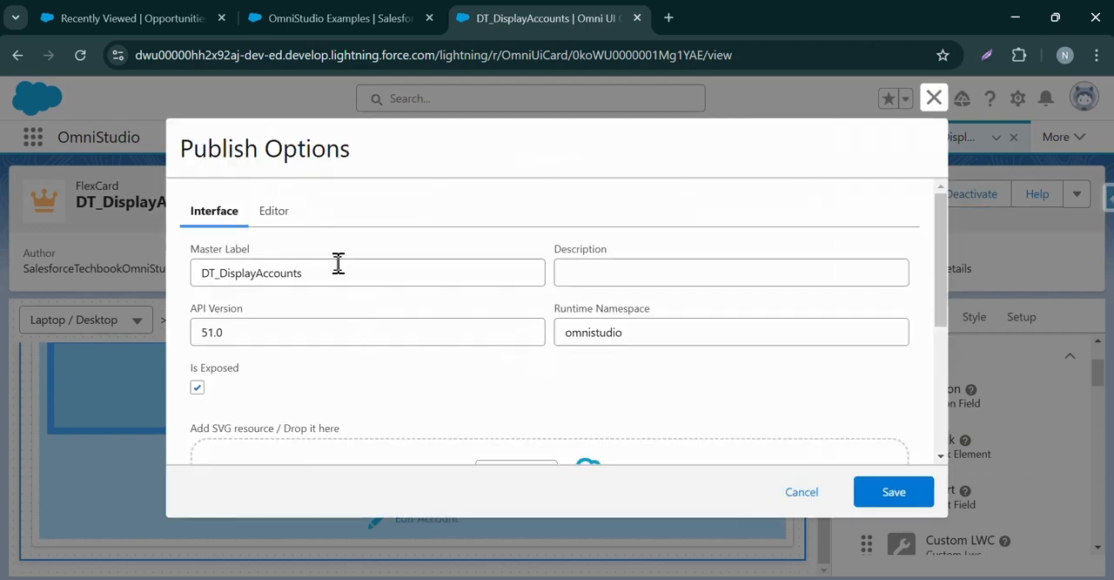
pyautogui.scroll(-5, 259, 270)
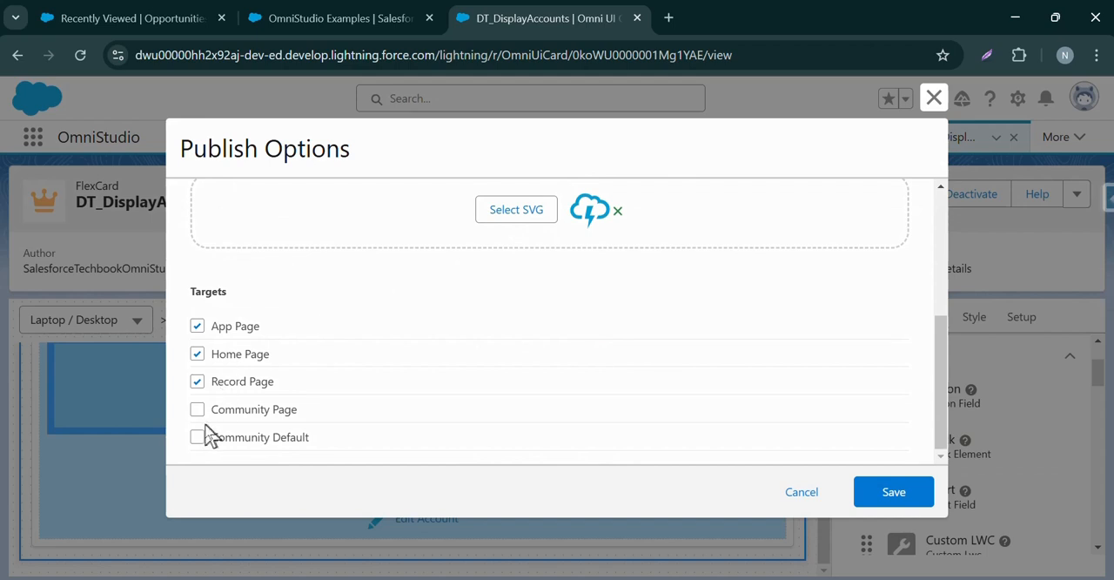
pyautogui.scroll(5, 213, 431)
pyautogui.click(273, 216)
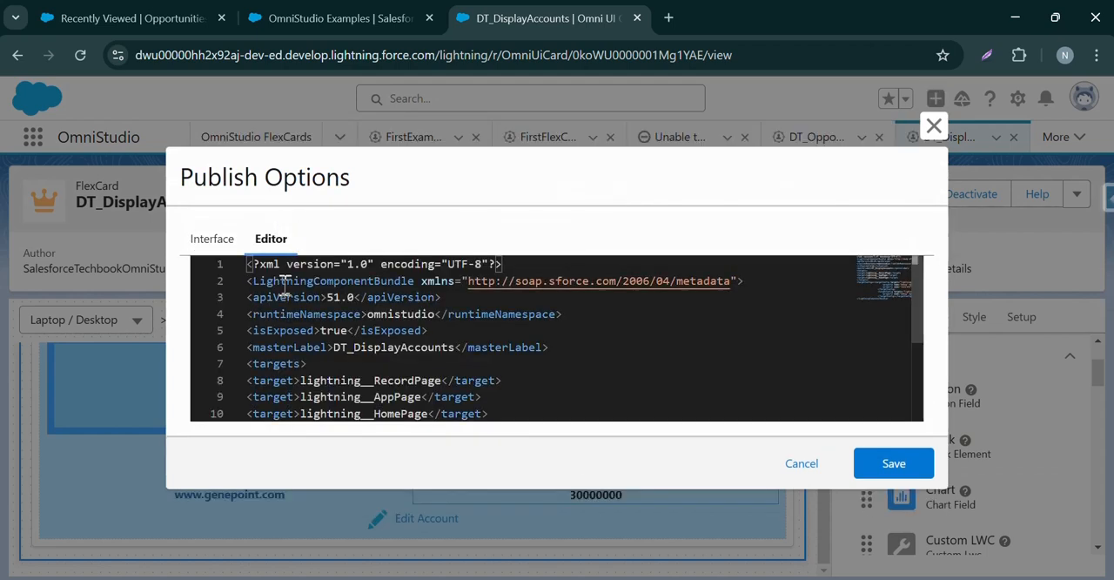
pyautogui.scroll(-2, 925, 300)
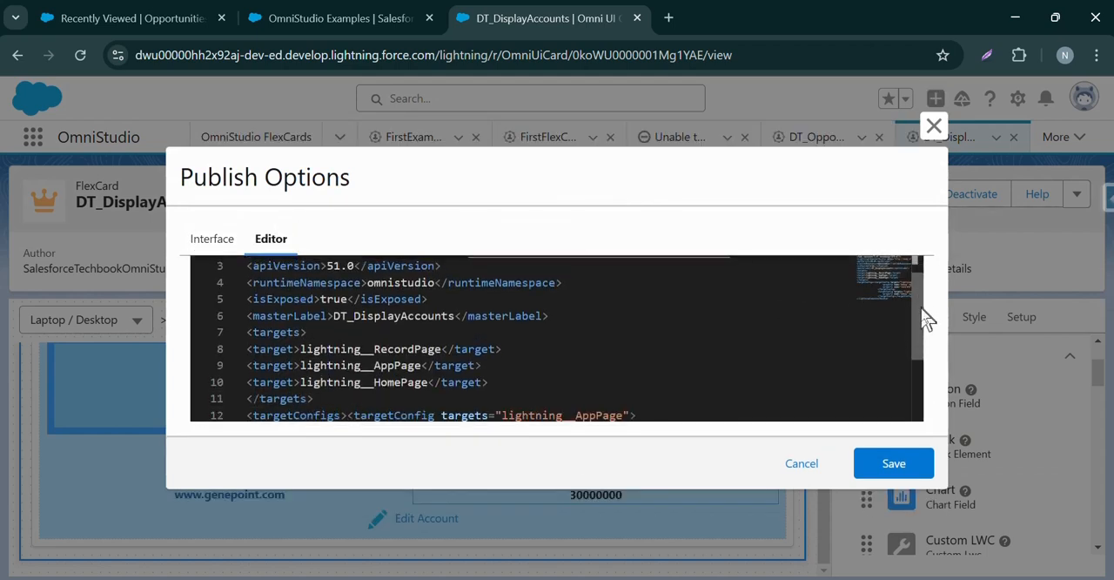
pyautogui.click(216, 242)
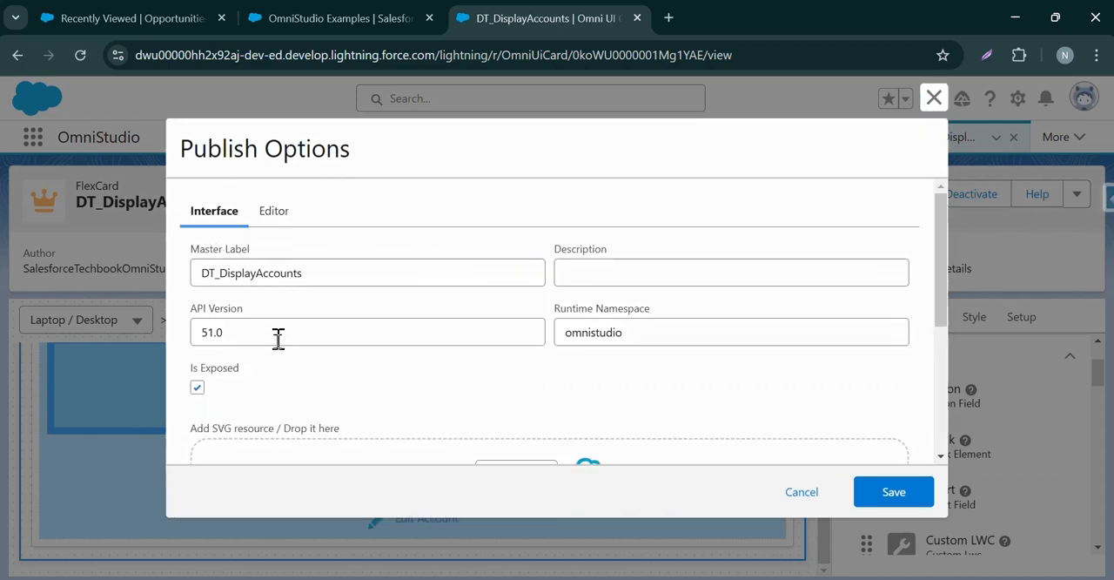
# Add Community Page and Community Default to the card's publish targets.
pyautogui.scroll(-5, 278, 341)
pyautogui.click(197, 409)
pyautogui.click(197, 435)
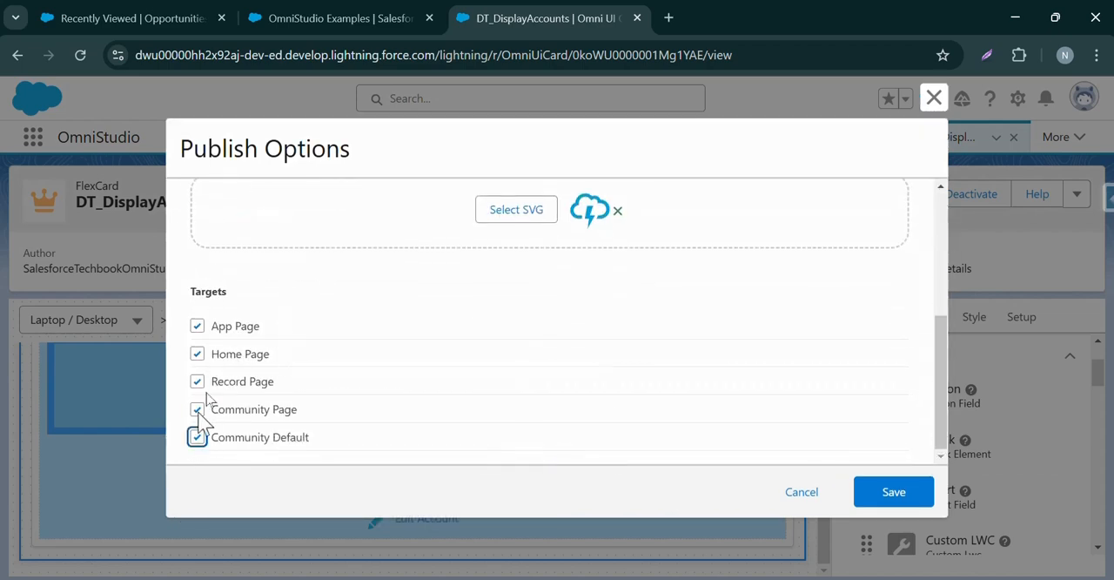
# Check the community targets and master label in the publish configuration XML, and save the publish options.
pyautogui.scroll(5, 339, 340)
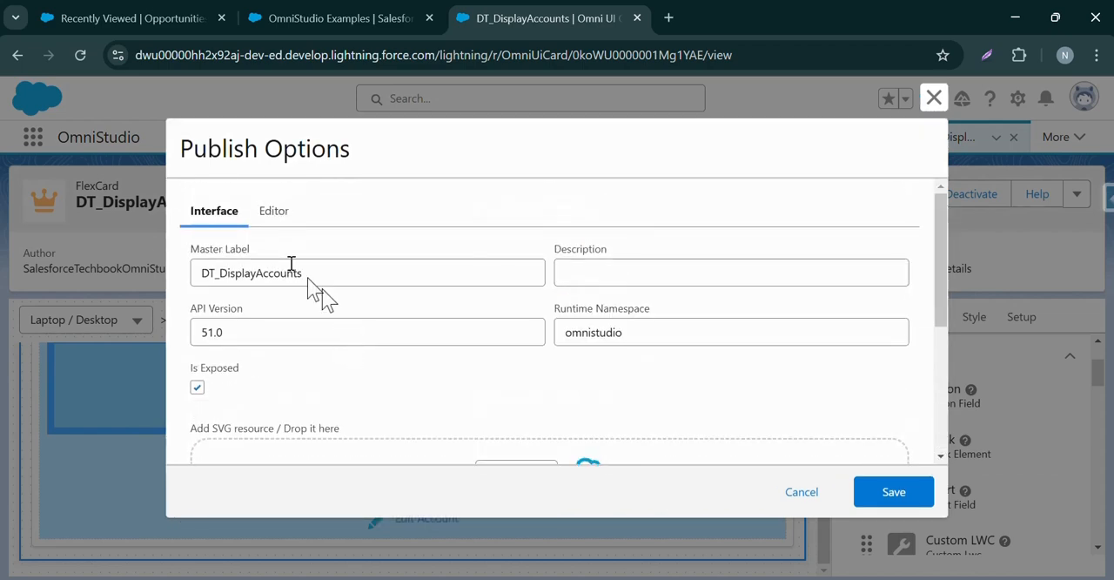
pyautogui.click(274, 218)
pyautogui.scroll(-5, 649, 350)
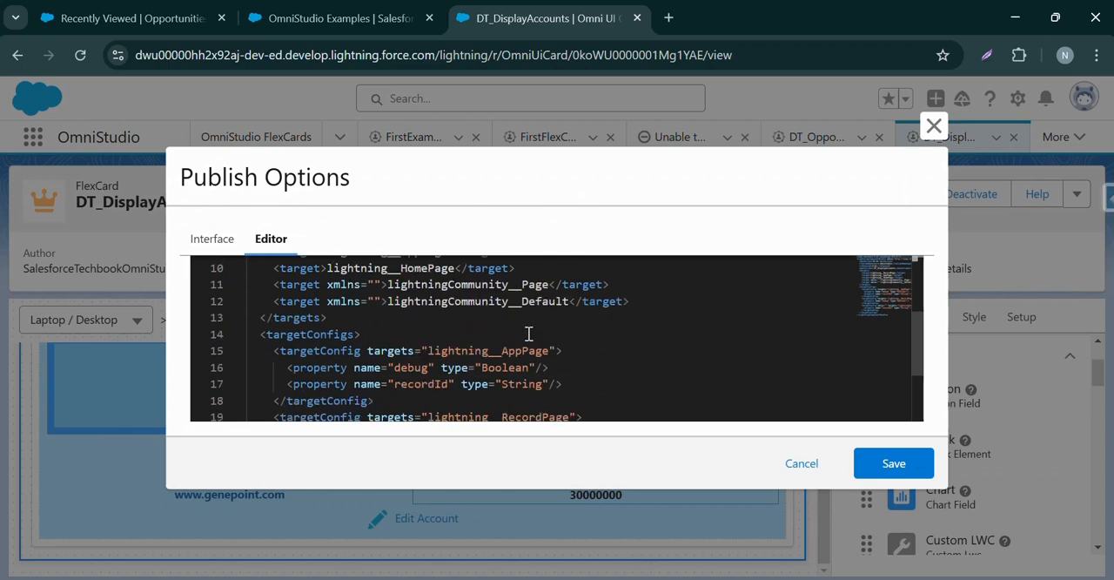
pyautogui.scroll(5, 522, 325)
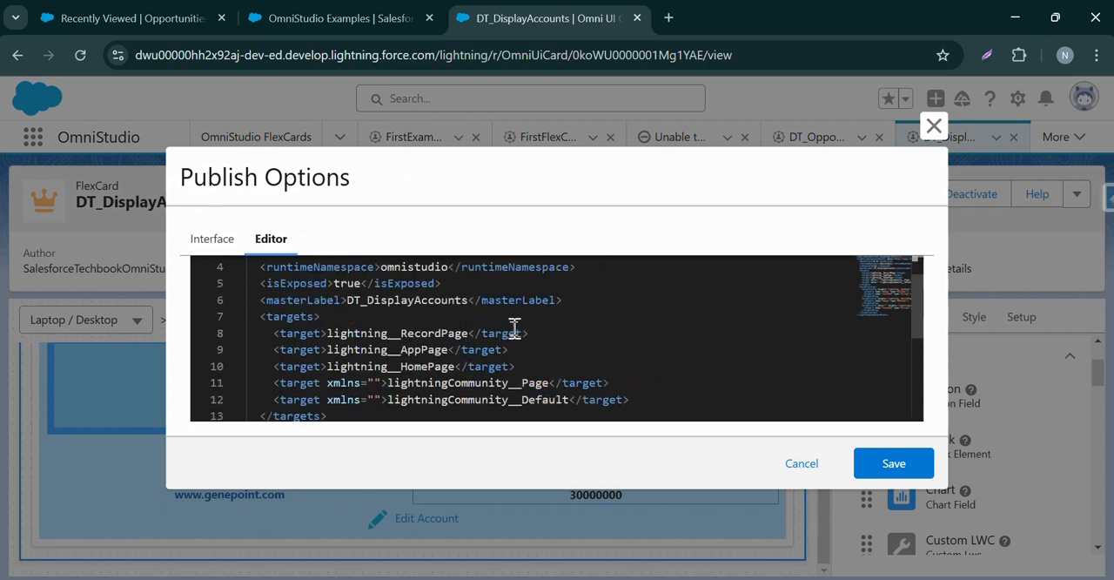
pyautogui.doubleClick(407, 300)
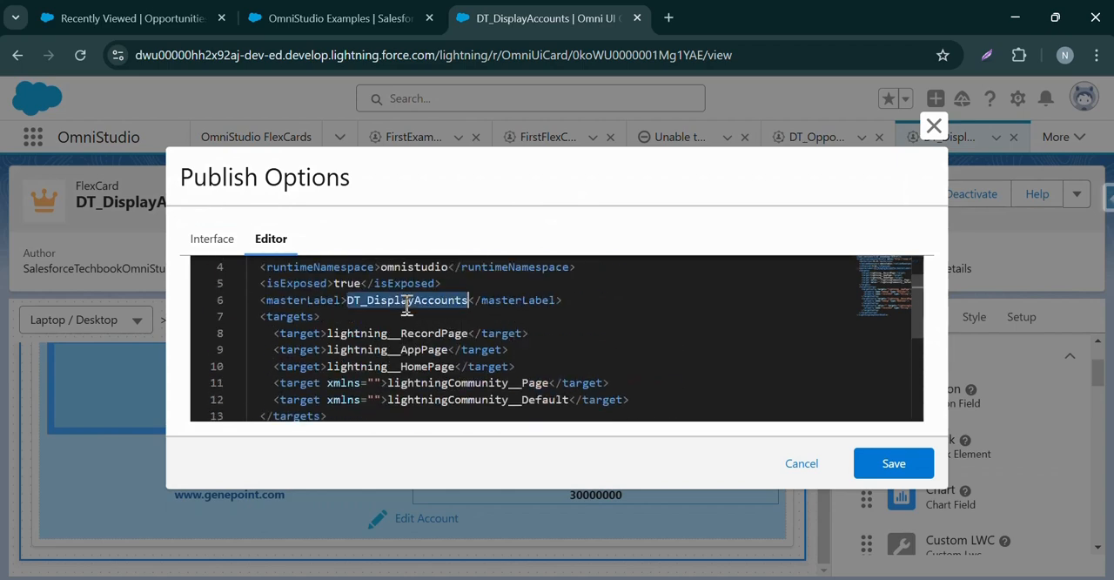
pyautogui.click(224, 239)
pyautogui.scroll(-5, 853, 435)
pyautogui.click(898, 492)
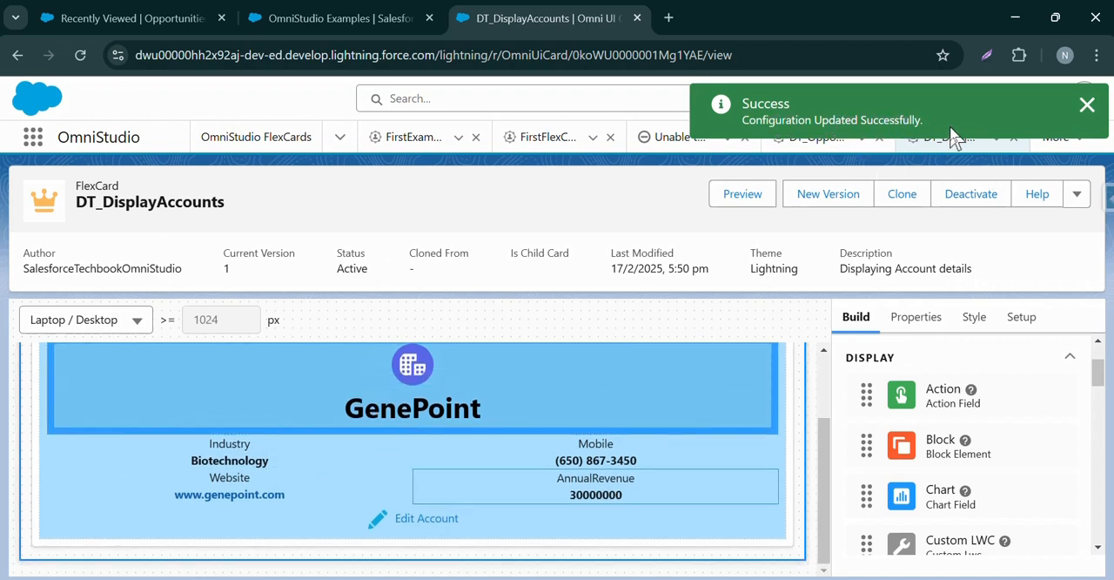
# Switch to the OmniStudio Examples page of the Sales app and open it for editing in Lightning App Builder.
pyautogui.click(311, 15)
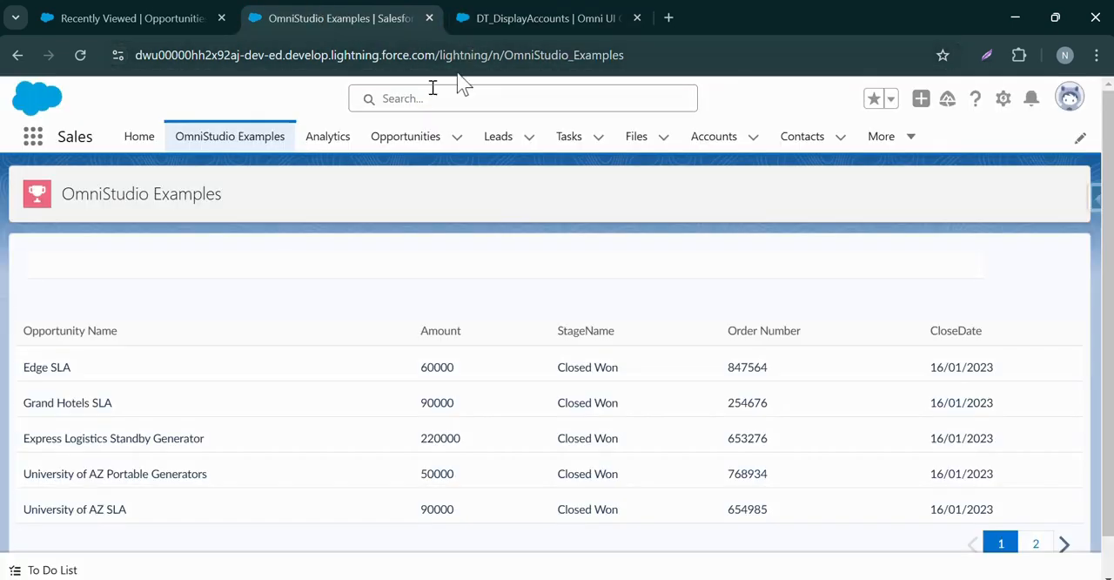
pyautogui.click(1003, 99)
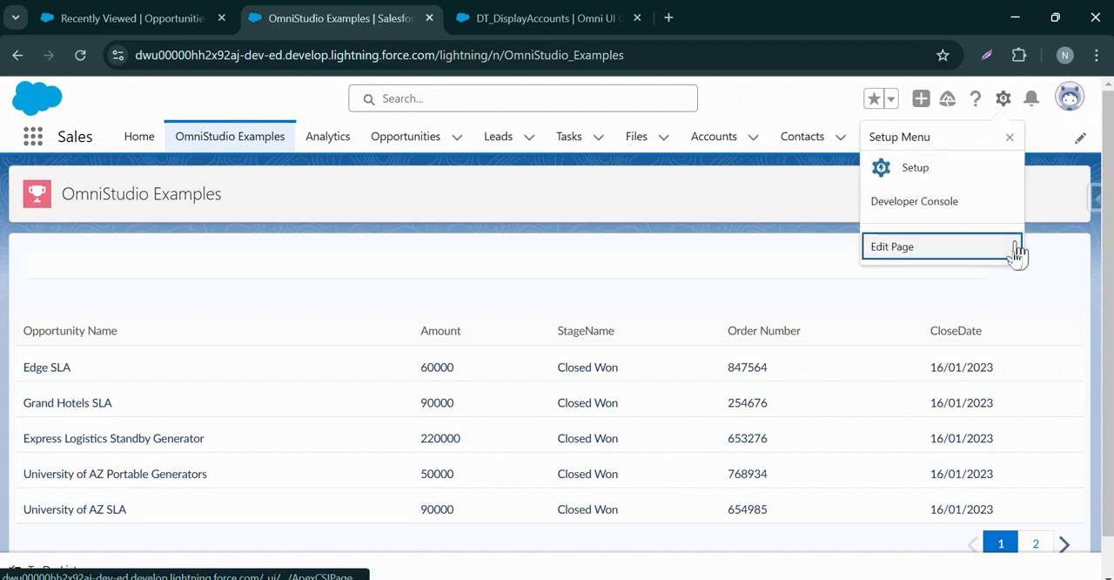
pyautogui.click(1016, 248)
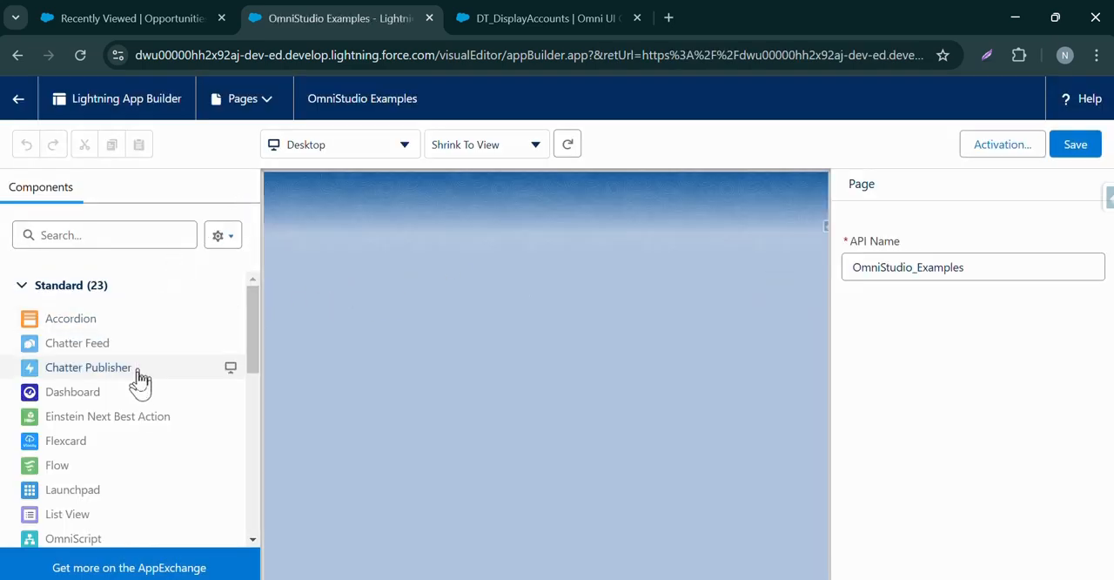
# Place the custom DT_DisplayAccounts component at the top of the page, above the opportunities table, and save the page.
pyautogui.scroll(-10, 139, 380)
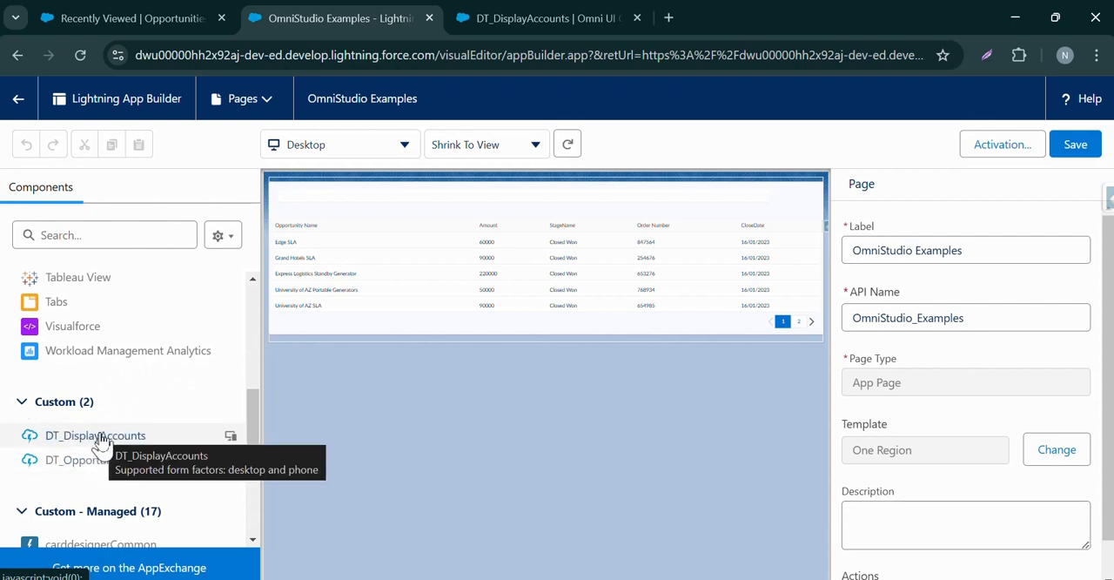
pyautogui.moveTo(102, 442); pyautogui.dragTo(485, 197)
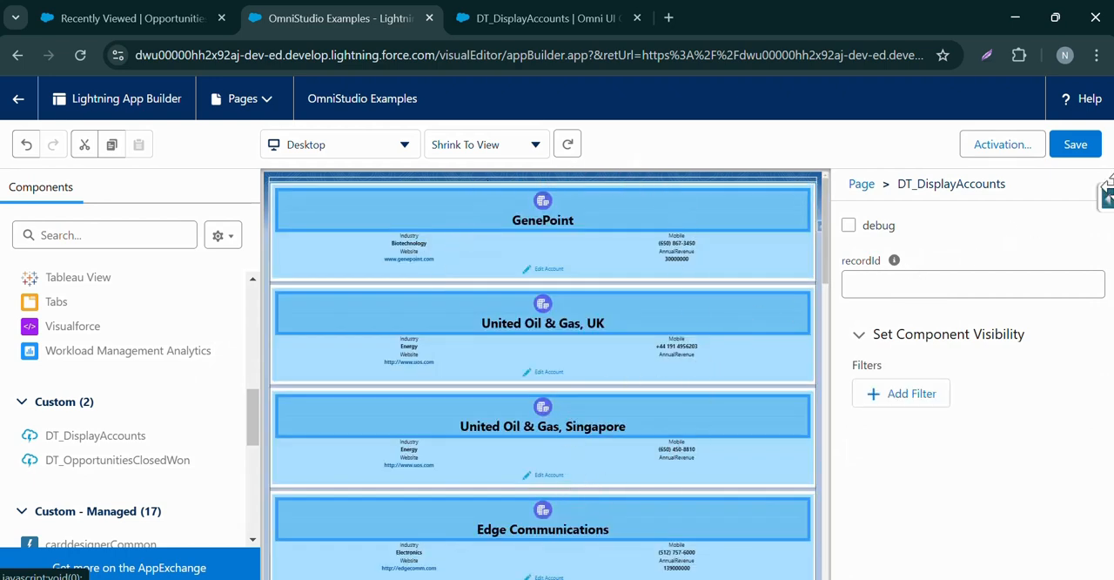
pyautogui.click(1076, 146)
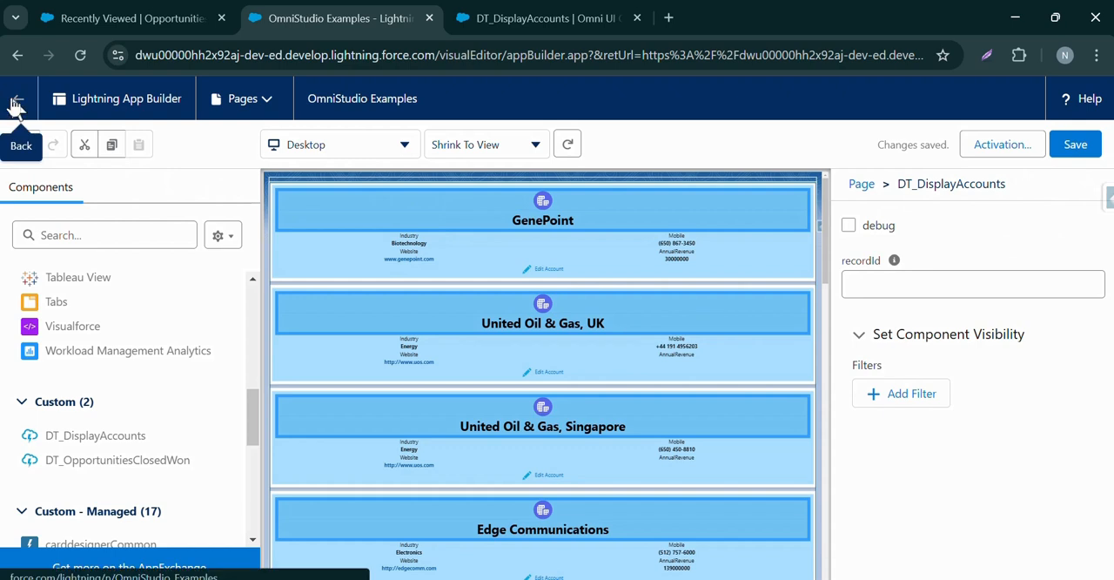
# Go back to the live OmniStudio Examples page and open the GenePoint account for editing from its card.
pyautogui.click(14, 105)
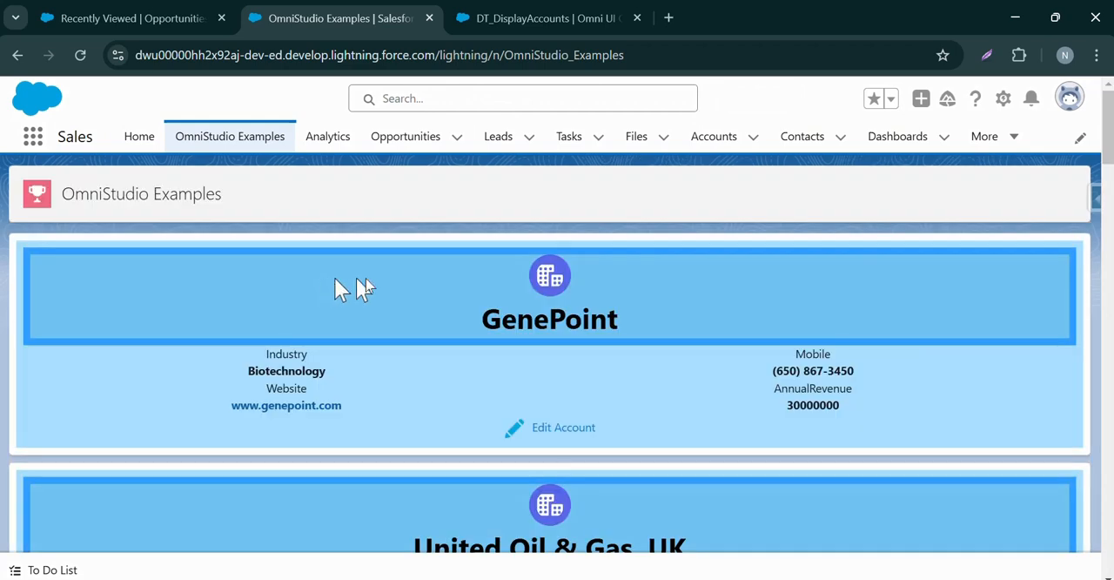
pyautogui.click(557, 430)
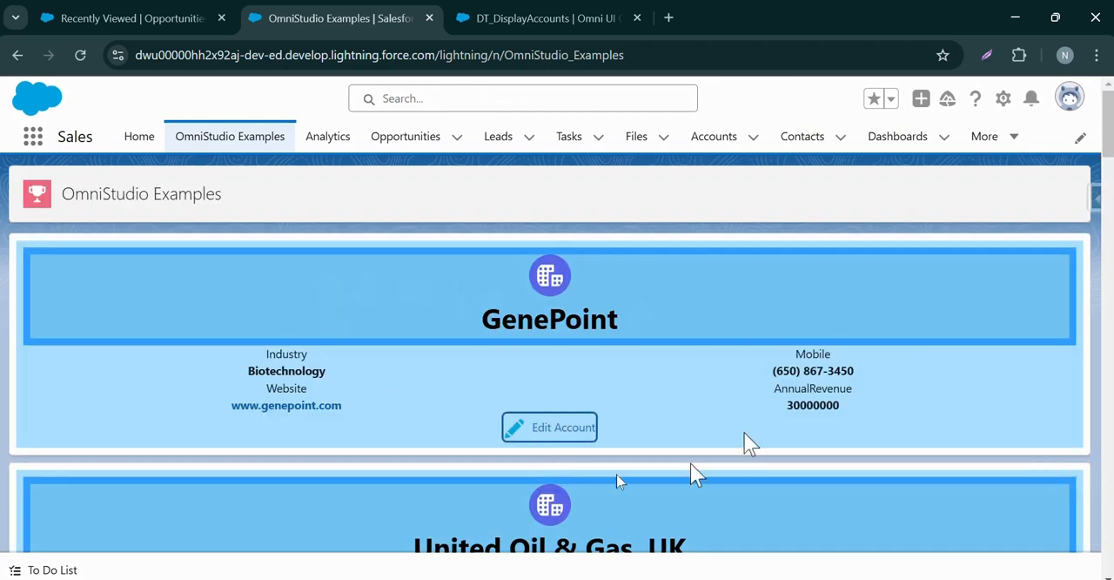
pyautogui.click(534, 428)
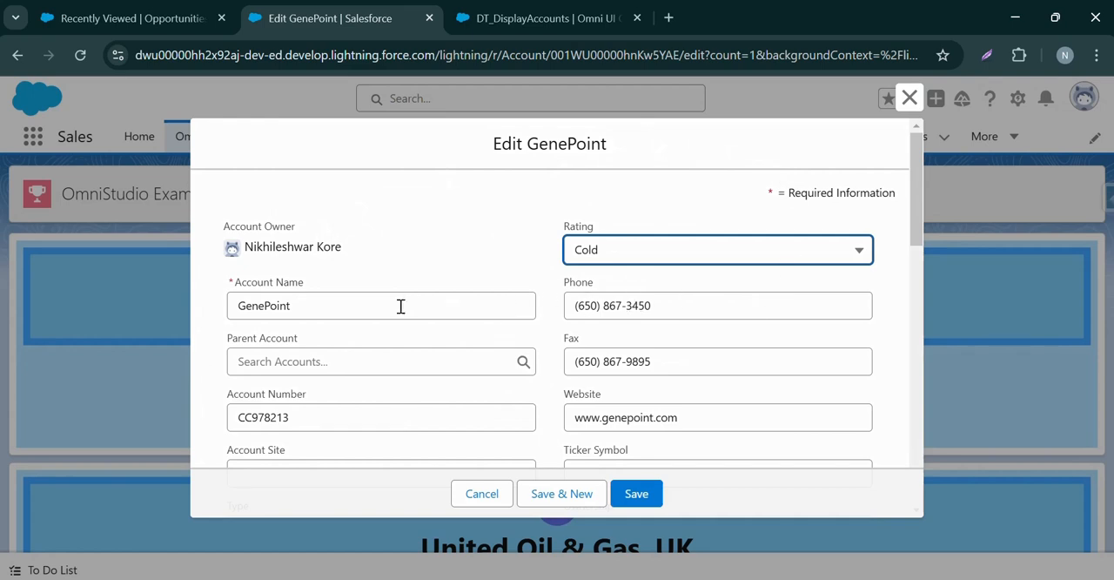
# Set the account name to GenePoint Edited and enter a new phone number for the account.
pyautogui.click(351, 305)
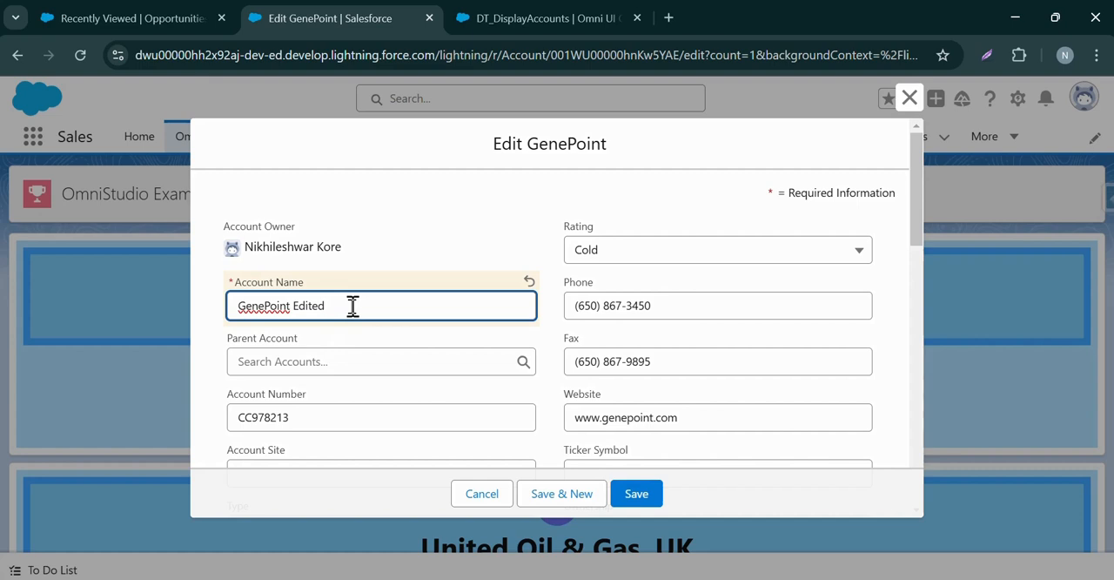
pyautogui.scroll(-5, 352, 309)
pyautogui.scroll(5, 348, 318)
pyautogui.click(682, 297)
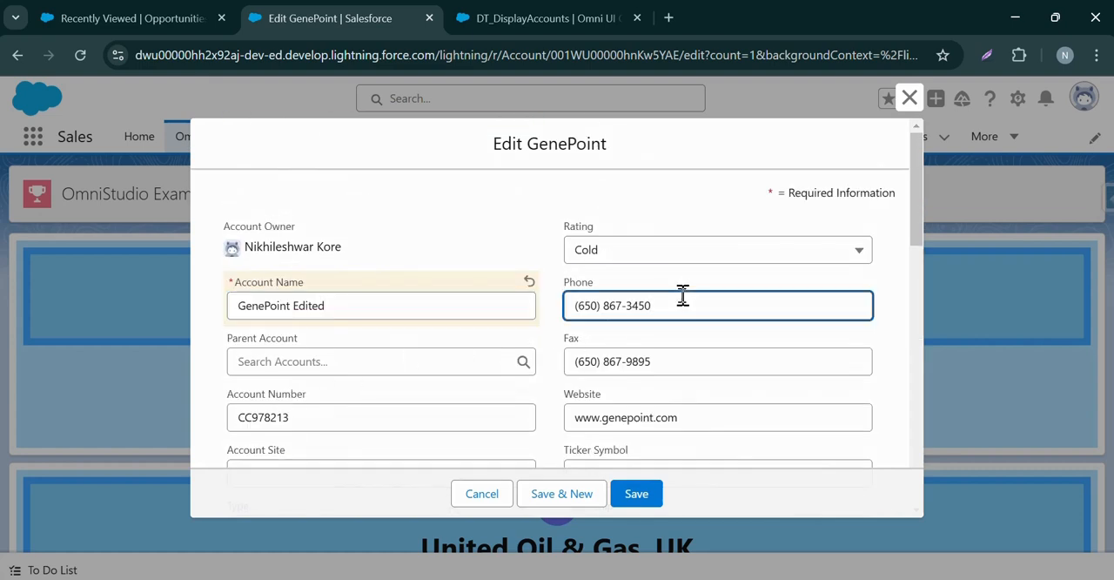
pyautogui.press('BackSpace')
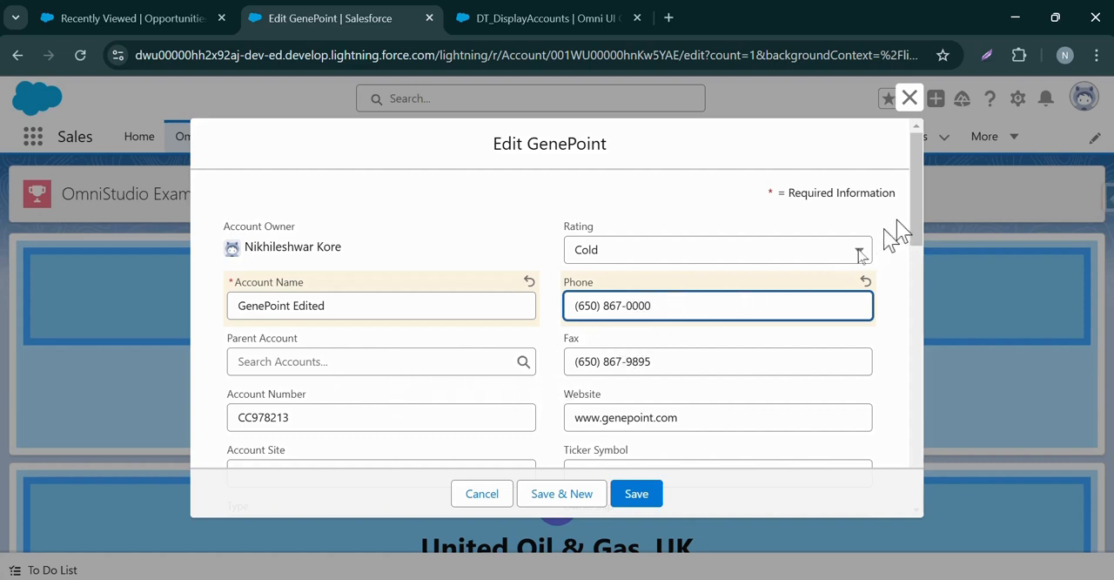
pyautogui.click(647, 419)
pyautogui.moveTo(600, 418); pyautogui.dragTo(647, 421)
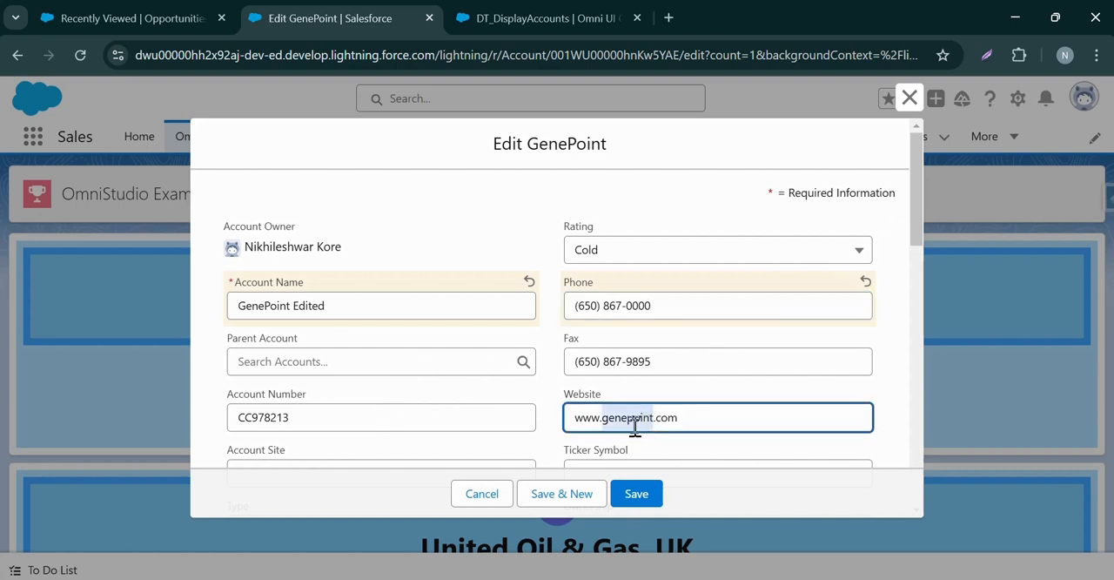
pyautogui.write('updated')
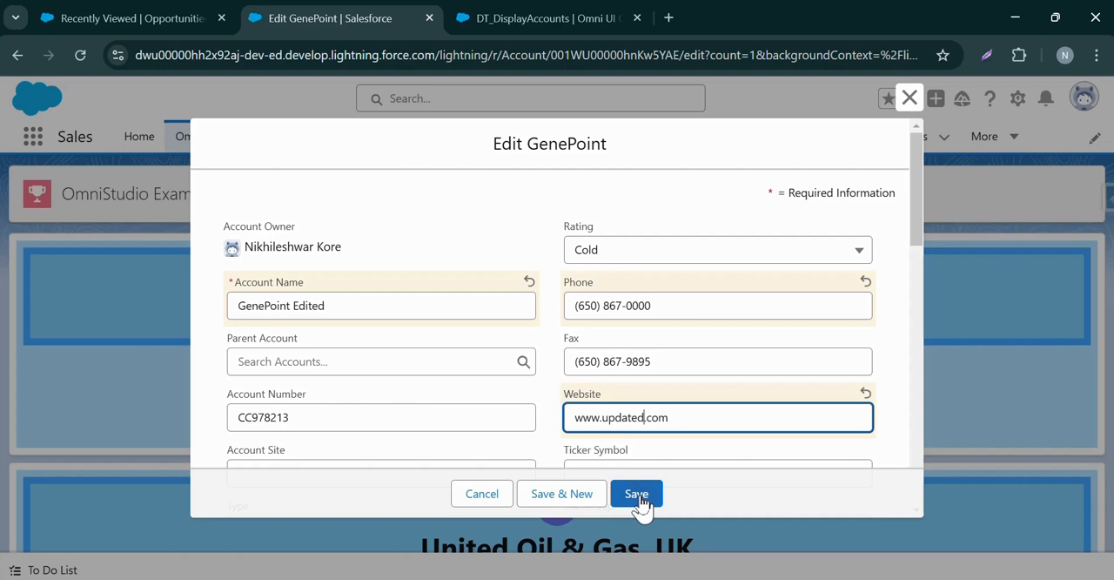
pyautogui.click(636, 494)
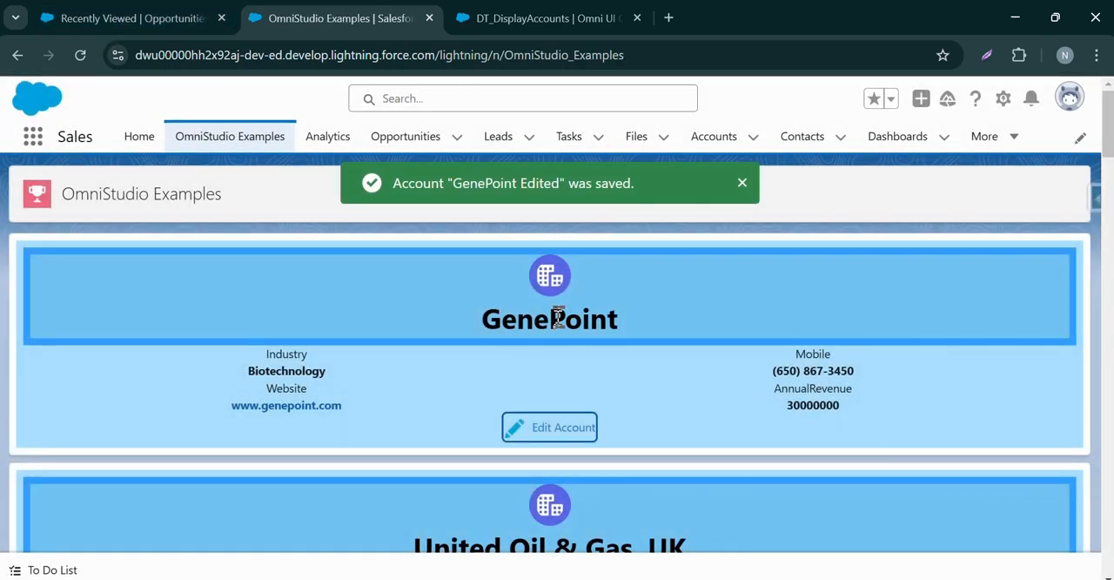
# Open the GenePoint Edited record from the recently viewed accounts and review its details, including the phone, website and last modification.
pyautogui.click(144, 19)
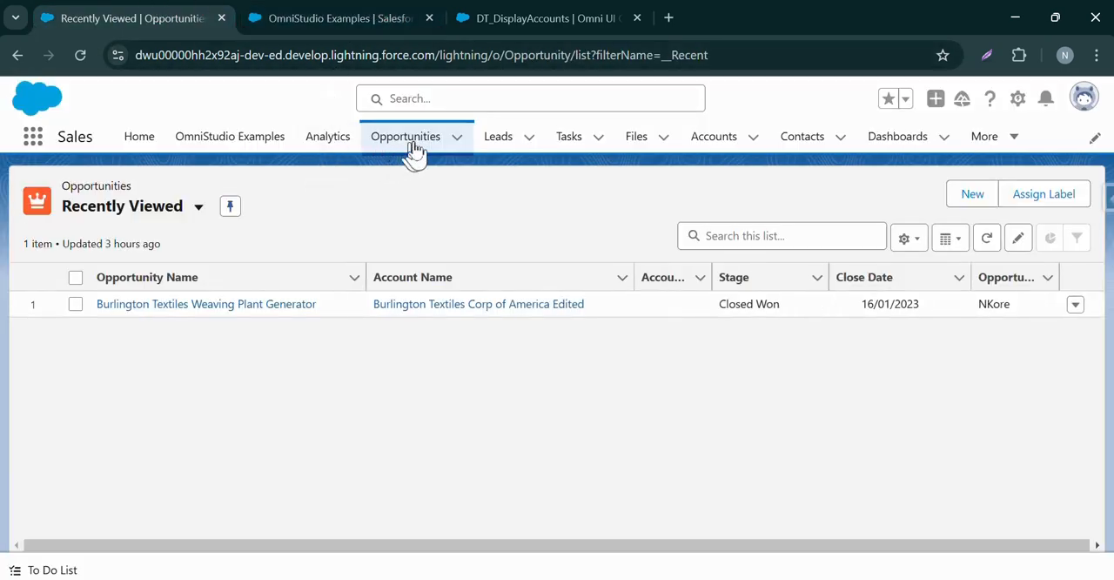
pyautogui.click(716, 139)
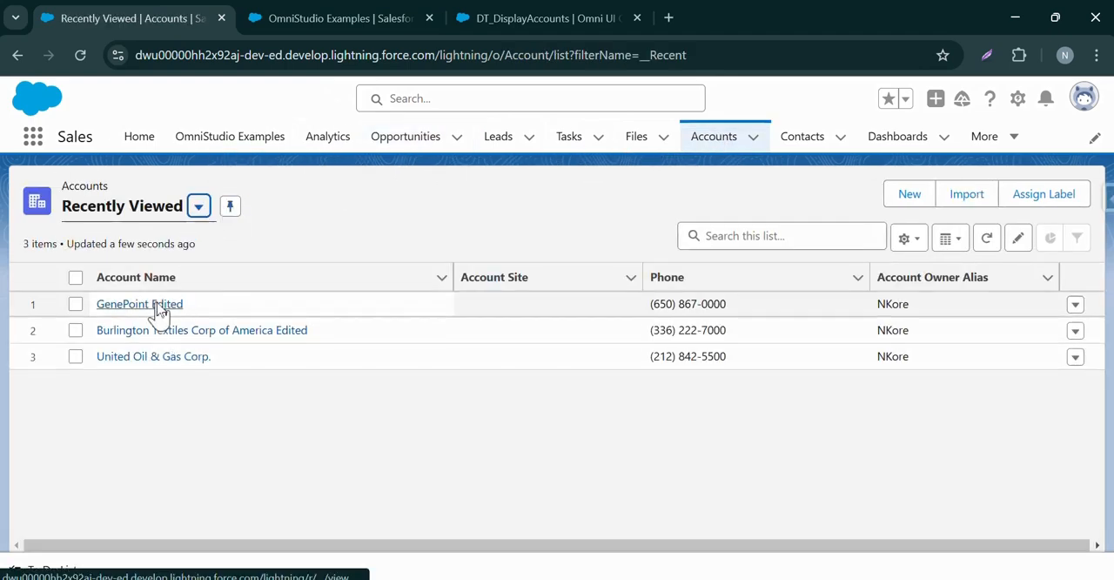
pyautogui.click(157, 306)
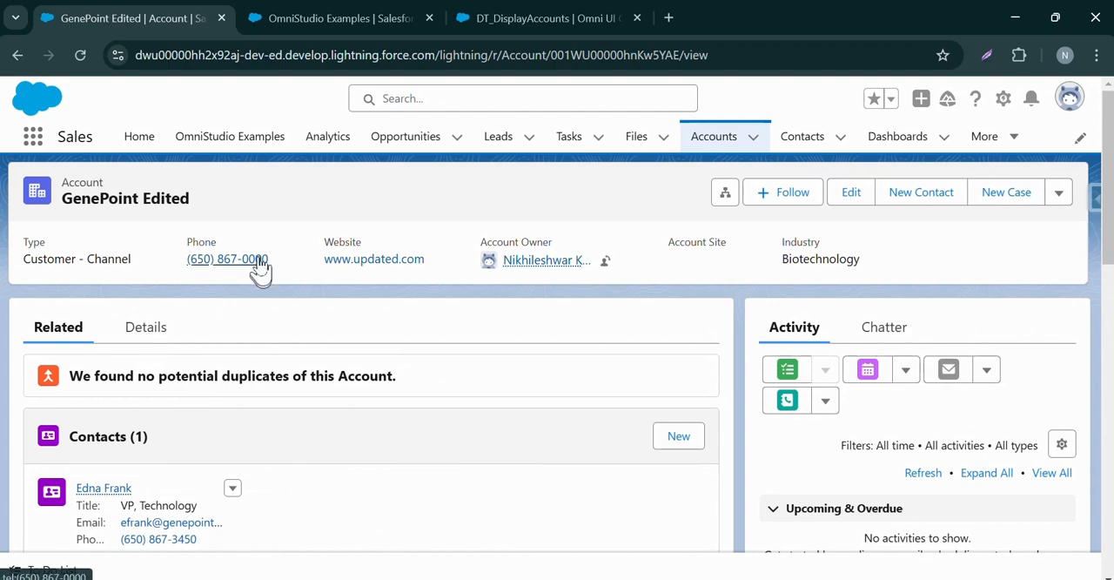
pyautogui.click(174, 338)
pyautogui.scroll(-6, 235, 435)
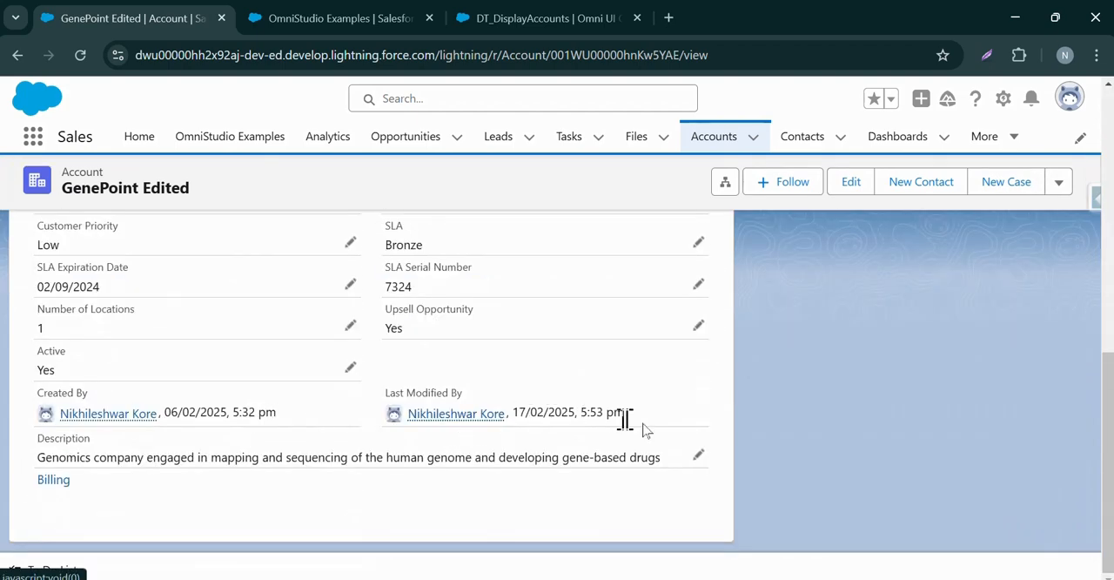
pyautogui.scroll(8, 601, 429)
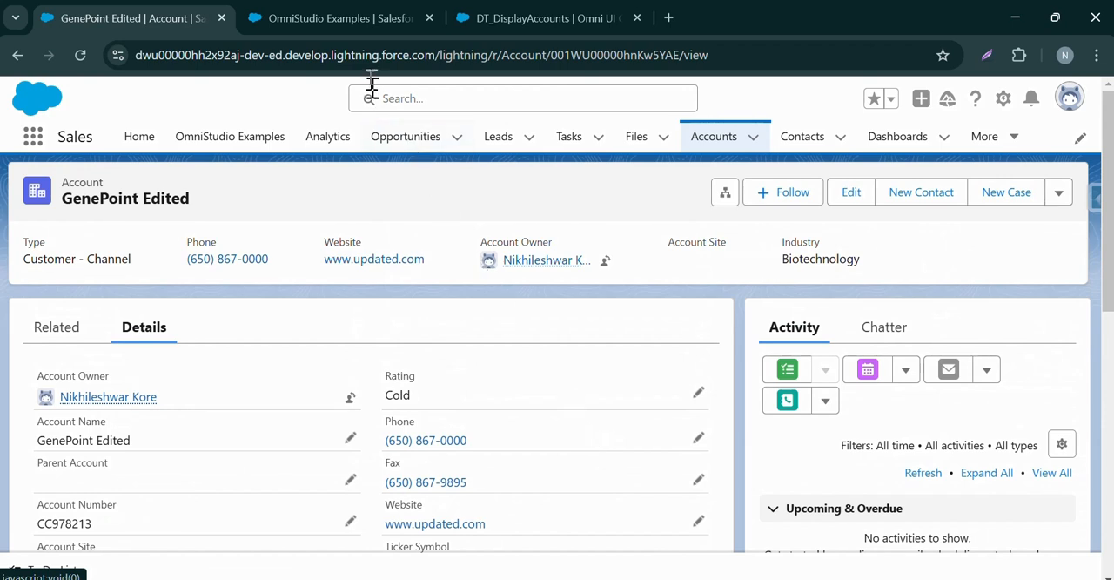
# Return to the live OmniStudio Examples page, reload it and check the account cards for the edited GenePoint values.
pyautogui.click(374, 23)
pyautogui.click(79, 56)
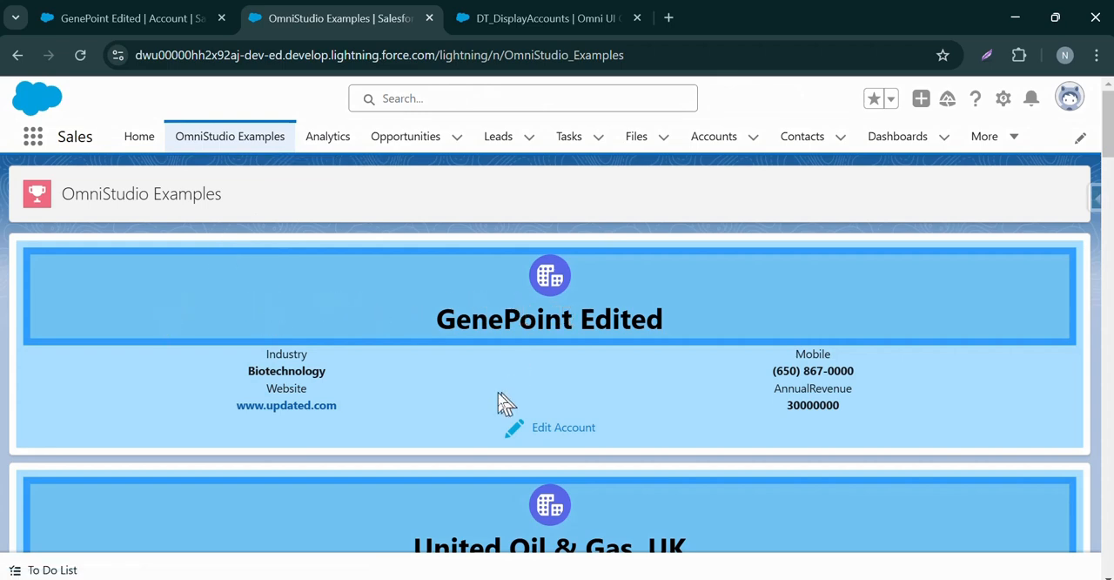
pyautogui.scroll(-7, 497, 392)
pyautogui.scroll(7, 482, 377)
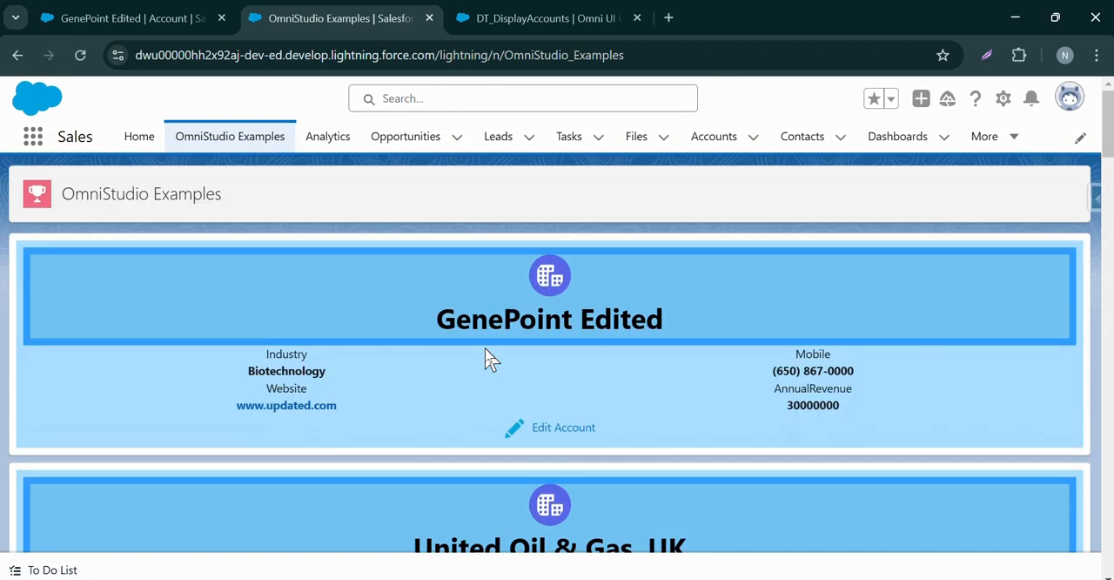